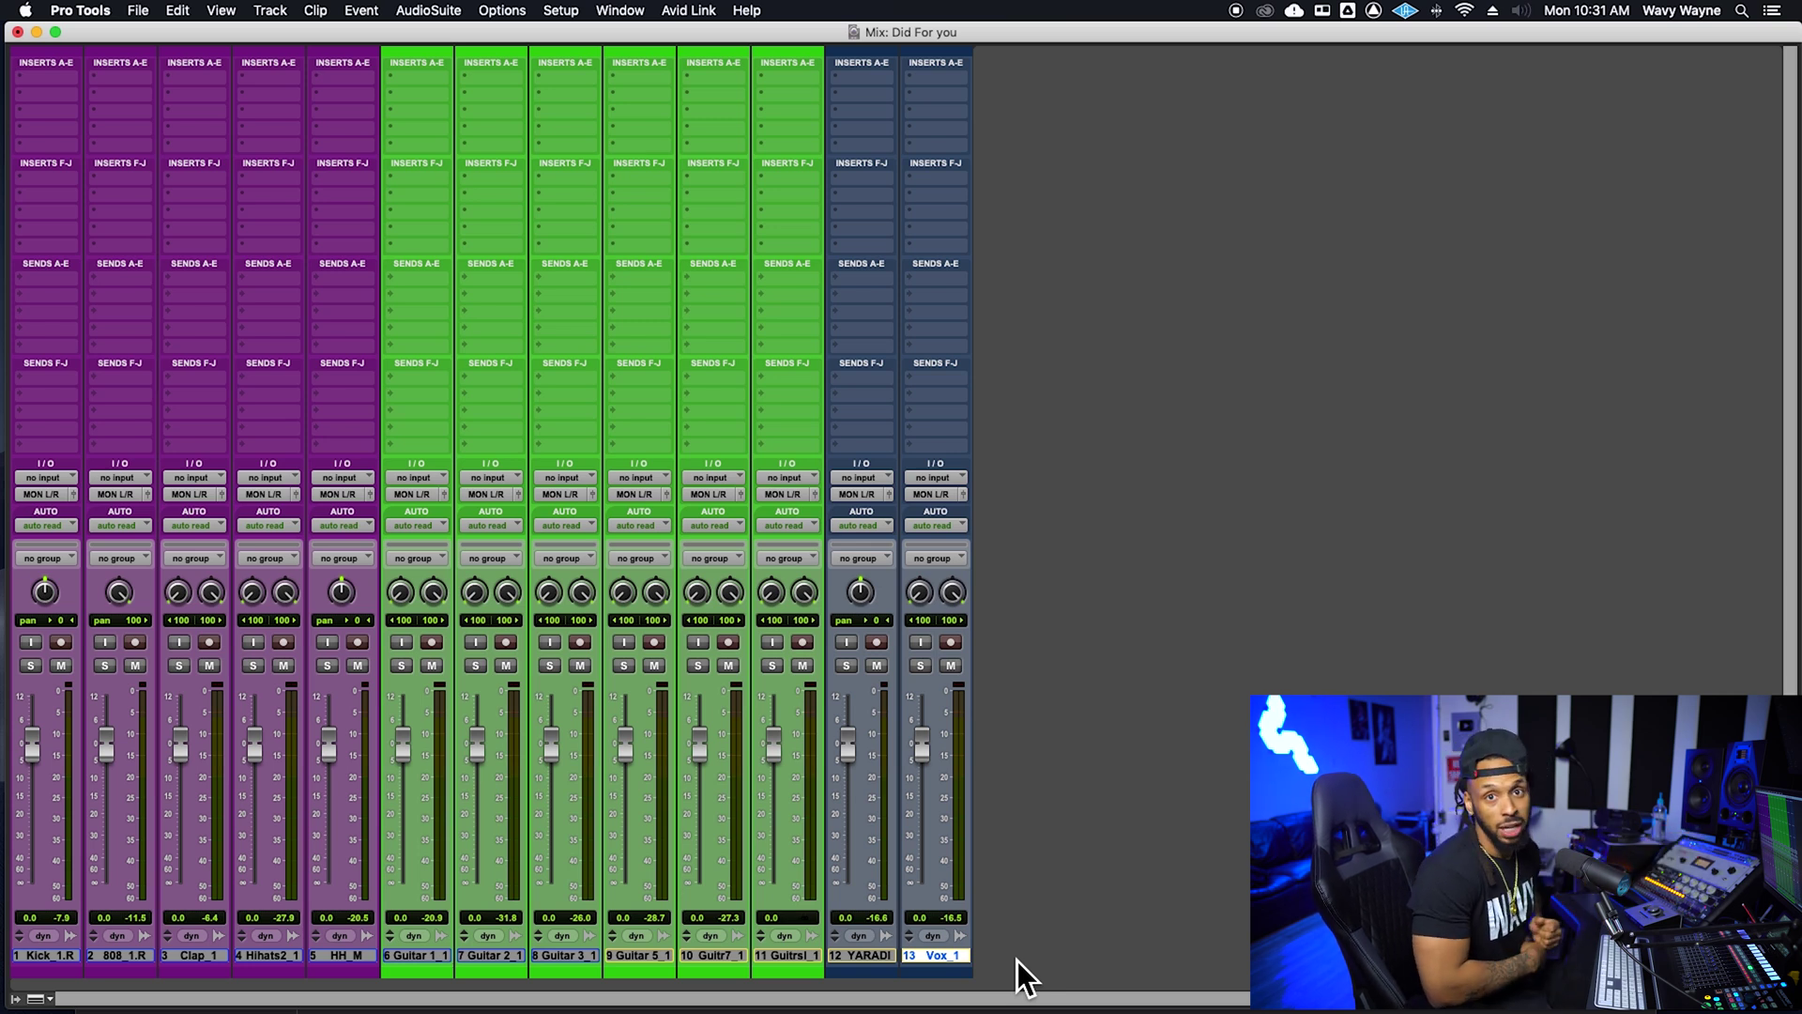
Create three new stereo Aux Input tracks.
{"action": "key", "text": "super+shift+n"}
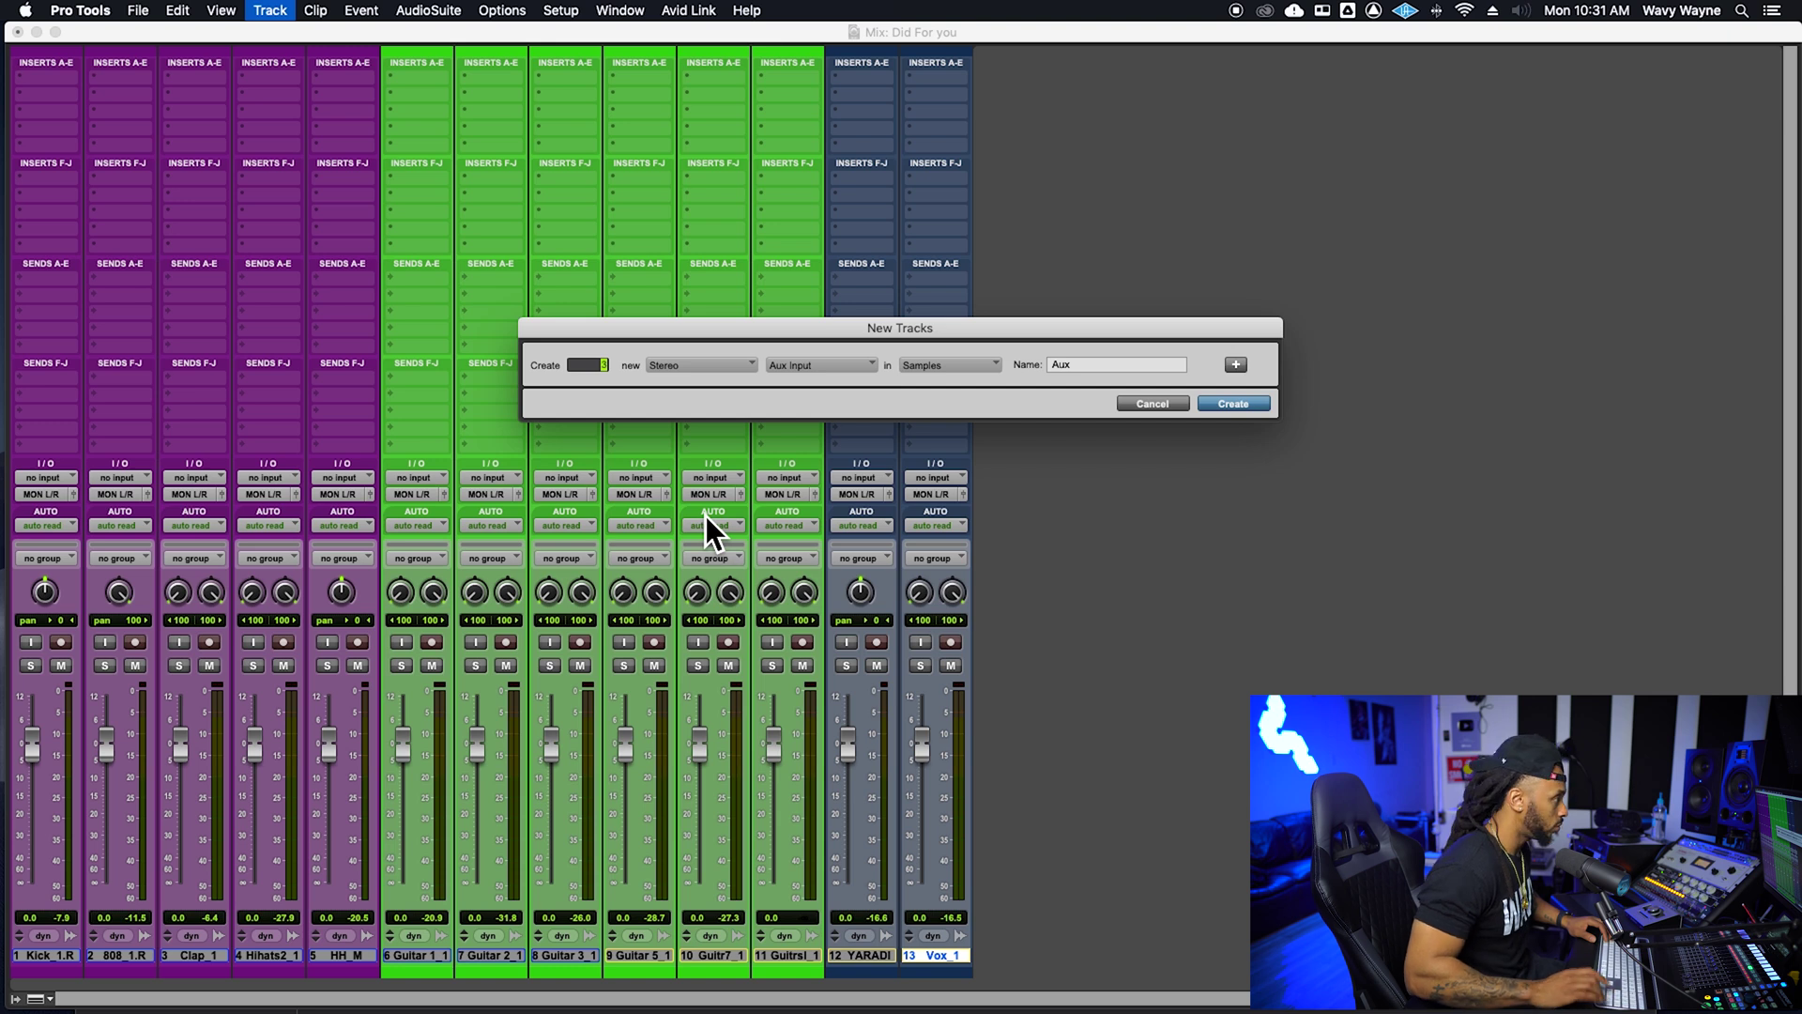
{"action": "type", "text": "3"}
{"action": "key", "text": "Return"}
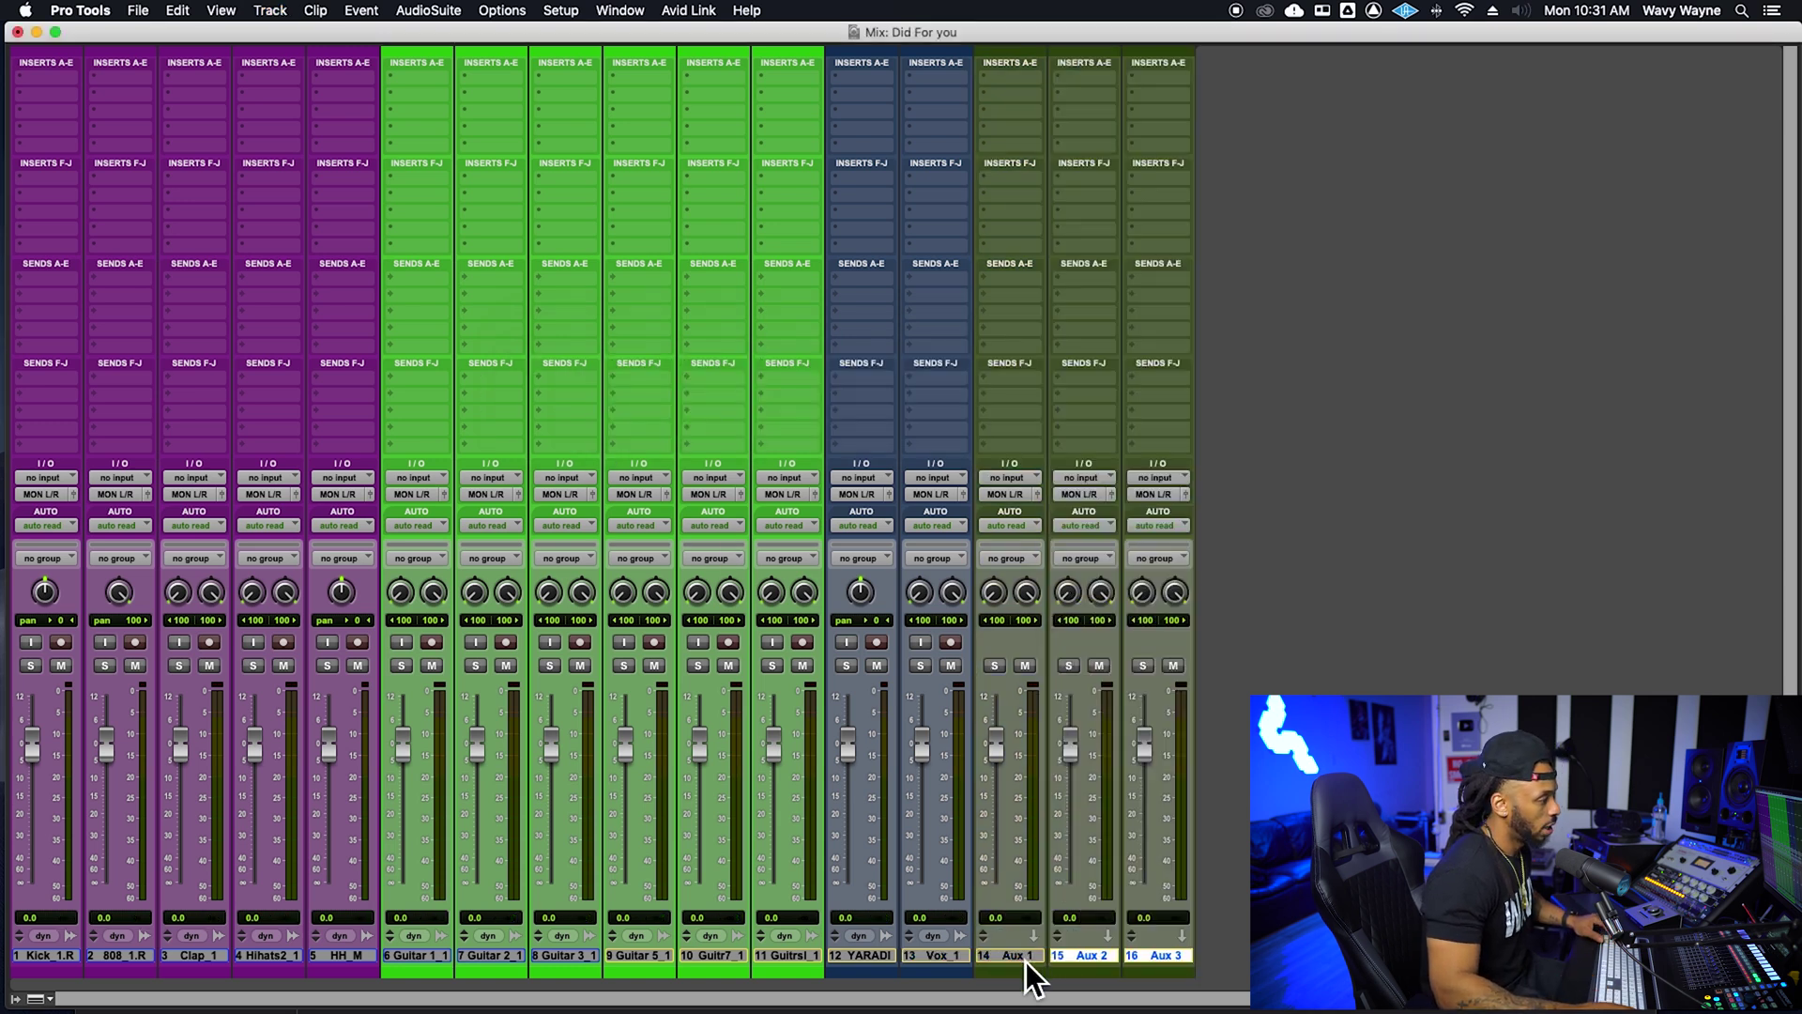
Move Aux 1 in front of Guitar 1 and Aux 2 in front of YARADI.
{"action": "left_click_drag", "start_coordinate": [1025, 959], "coordinate": [415, 961]}
{"action": "left_click", "coordinate": [1101, 961]}
{"action": "left_click_drag", "start_coordinate": [1104, 961], "coordinate": [909, 965]}
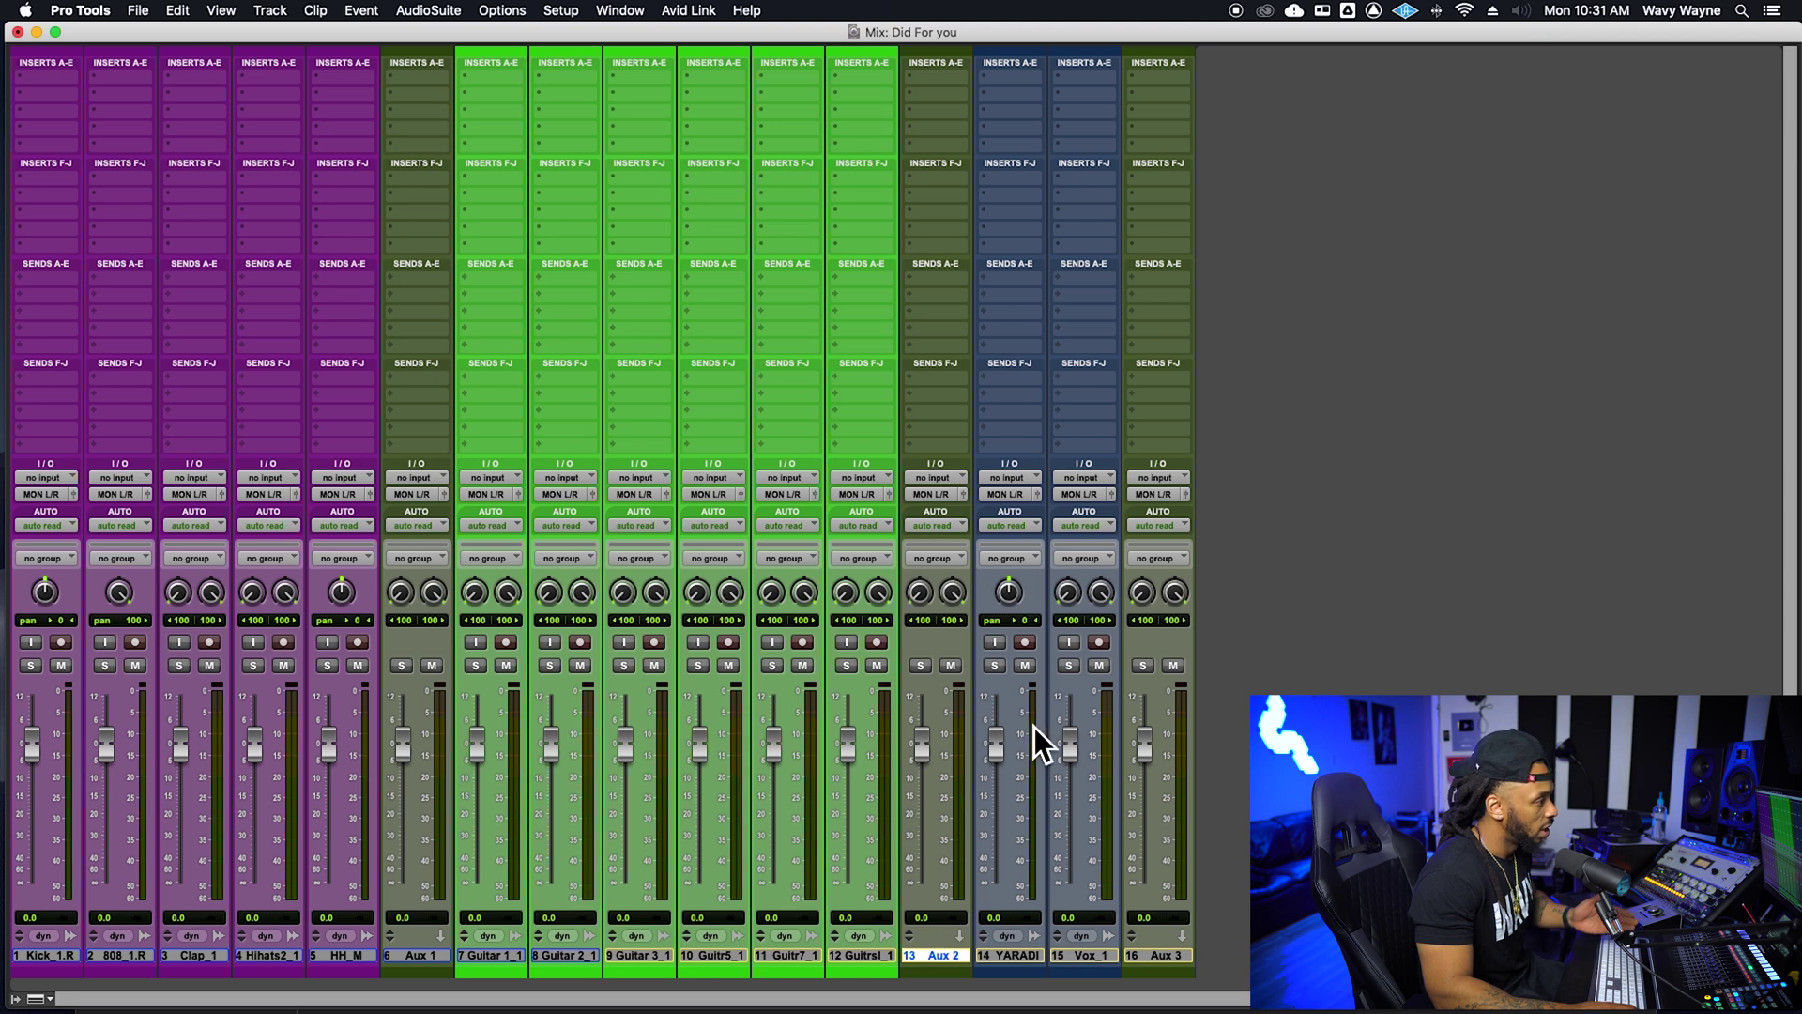
{"action": "double_click", "coordinate": [433, 959]}
Name Aux 1 Drums, Aux 2 GTRS (fixing the GTS typo), and Aux 3 VOX.
{"action": "type", "text": "Dru"}
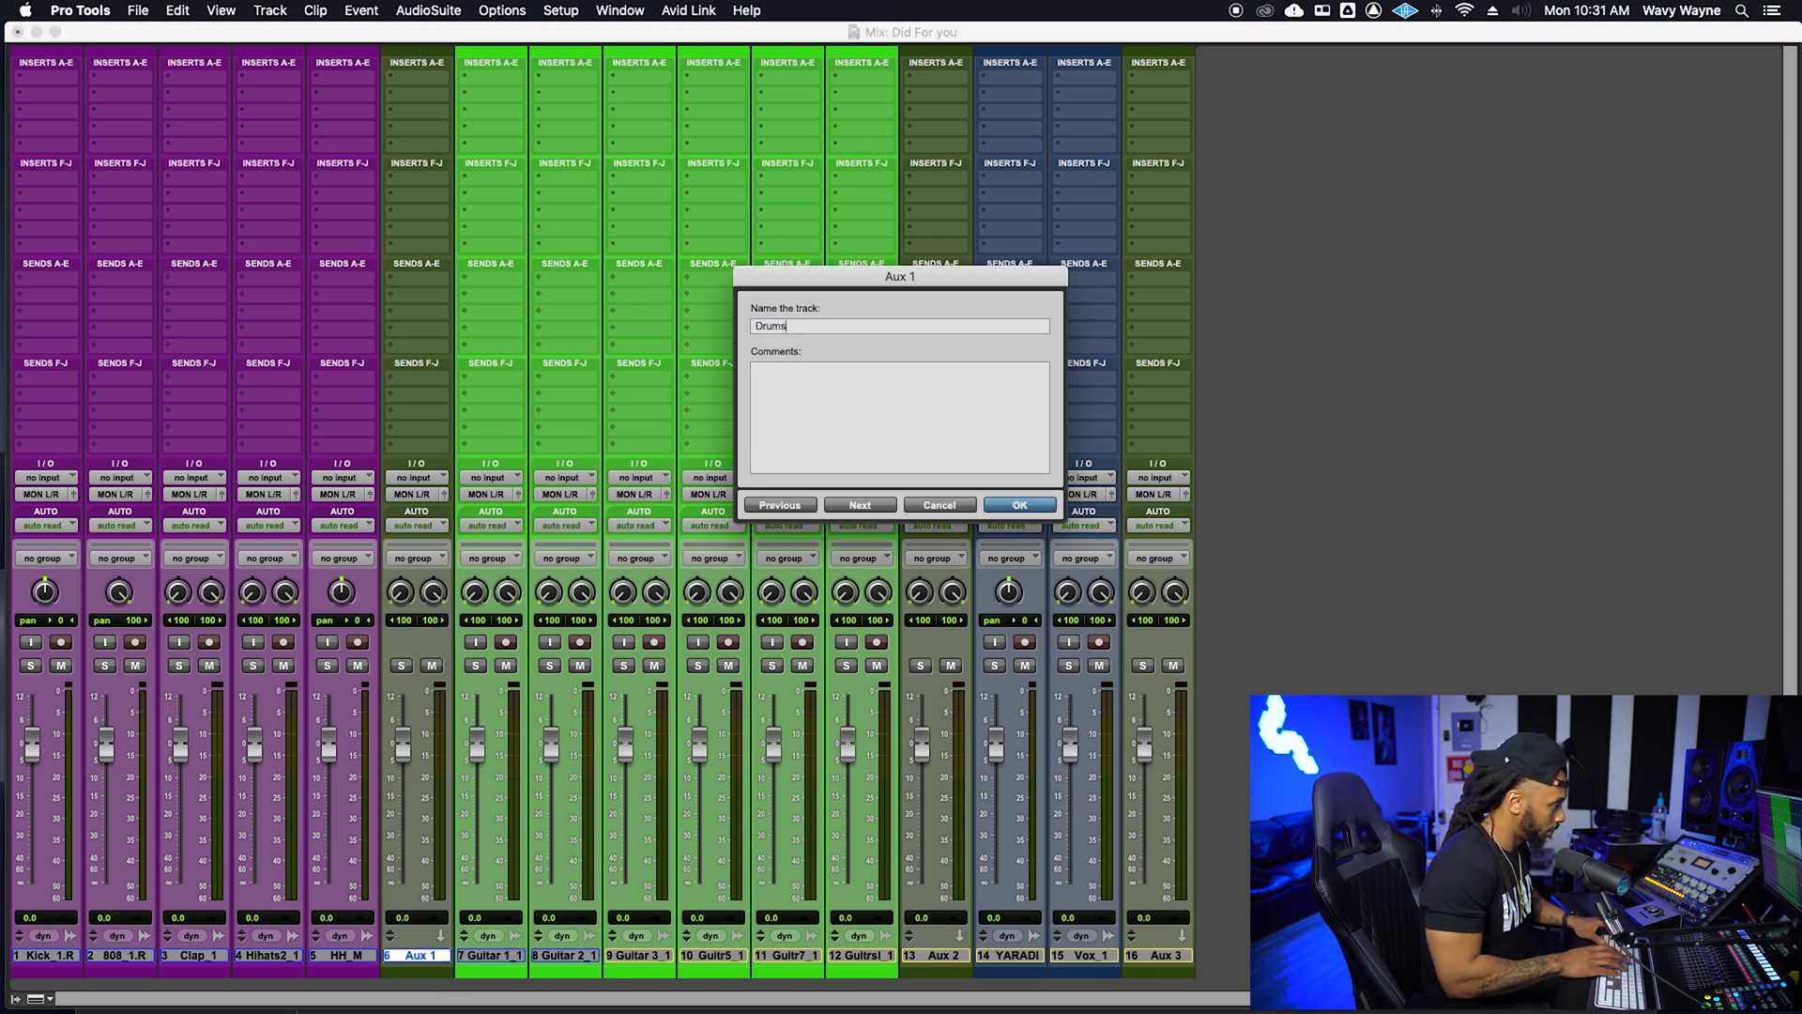
{"action": "type", "text": "ms"}
{"action": "key", "text": "Return"}
{"action": "double_click", "coordinate": [933, 957]}
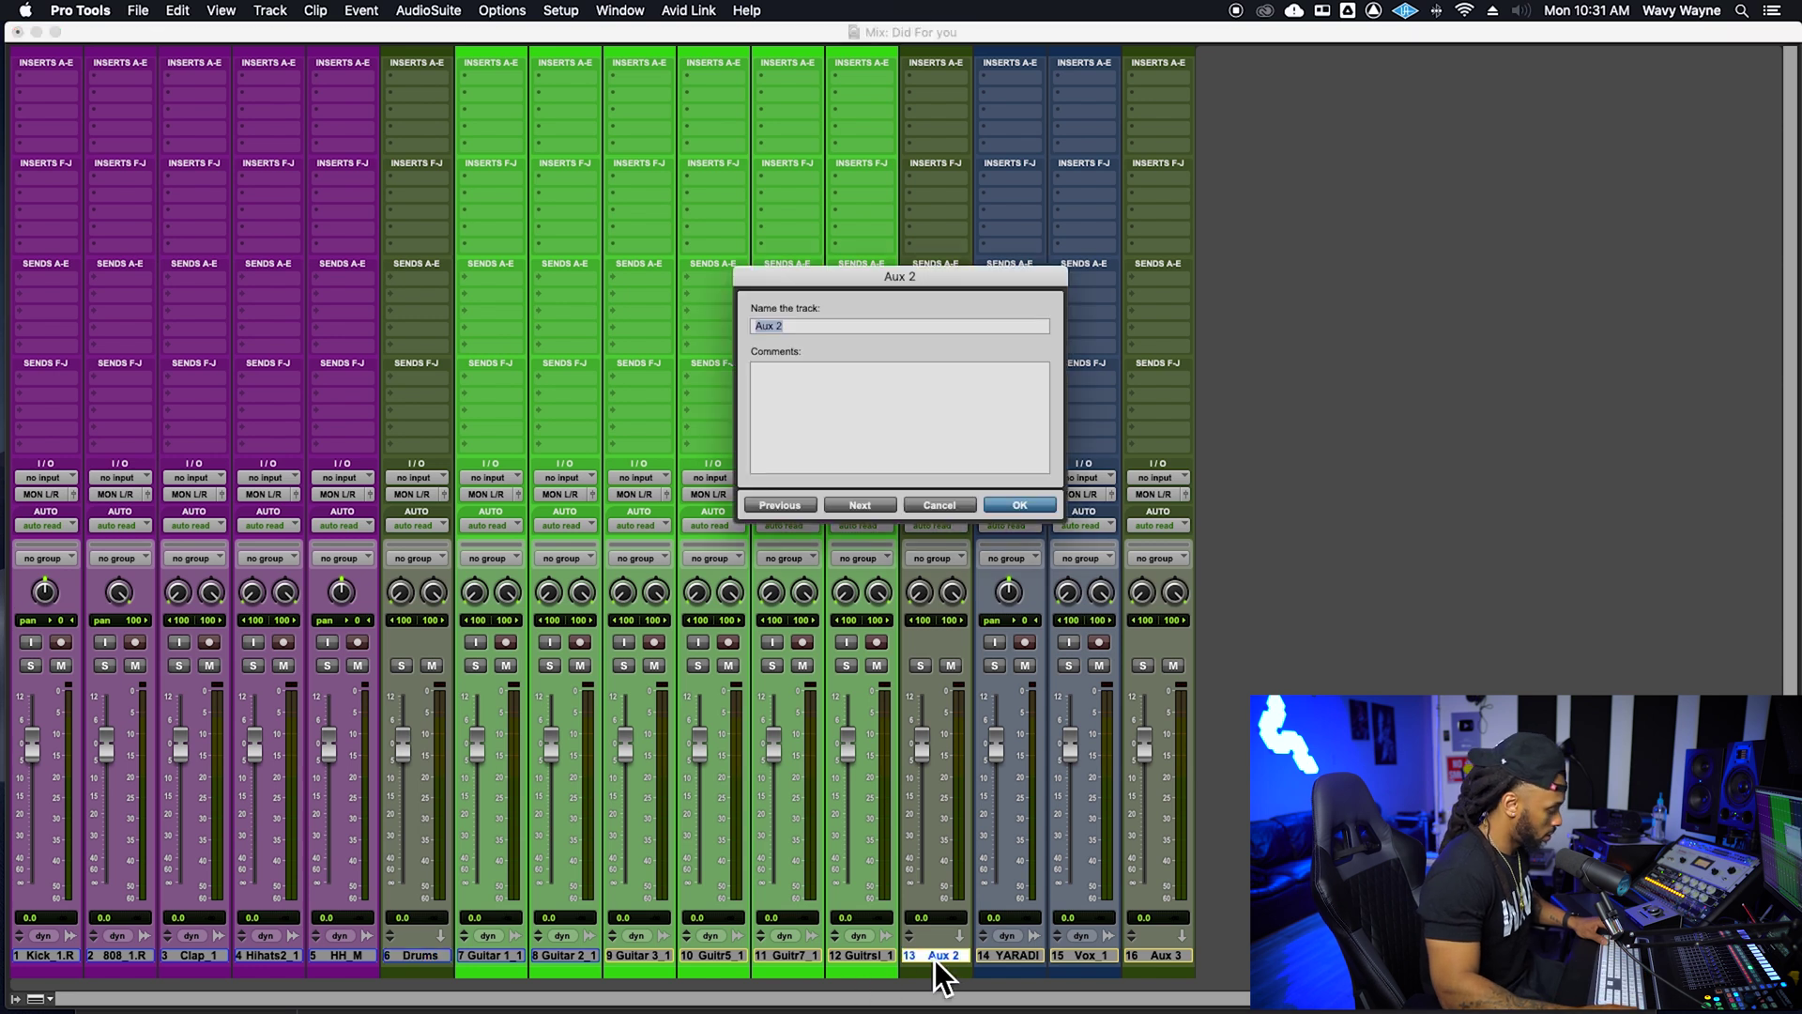
{"action": "type", "text": "GTS"}
{"action": "key", "text": "Return"}
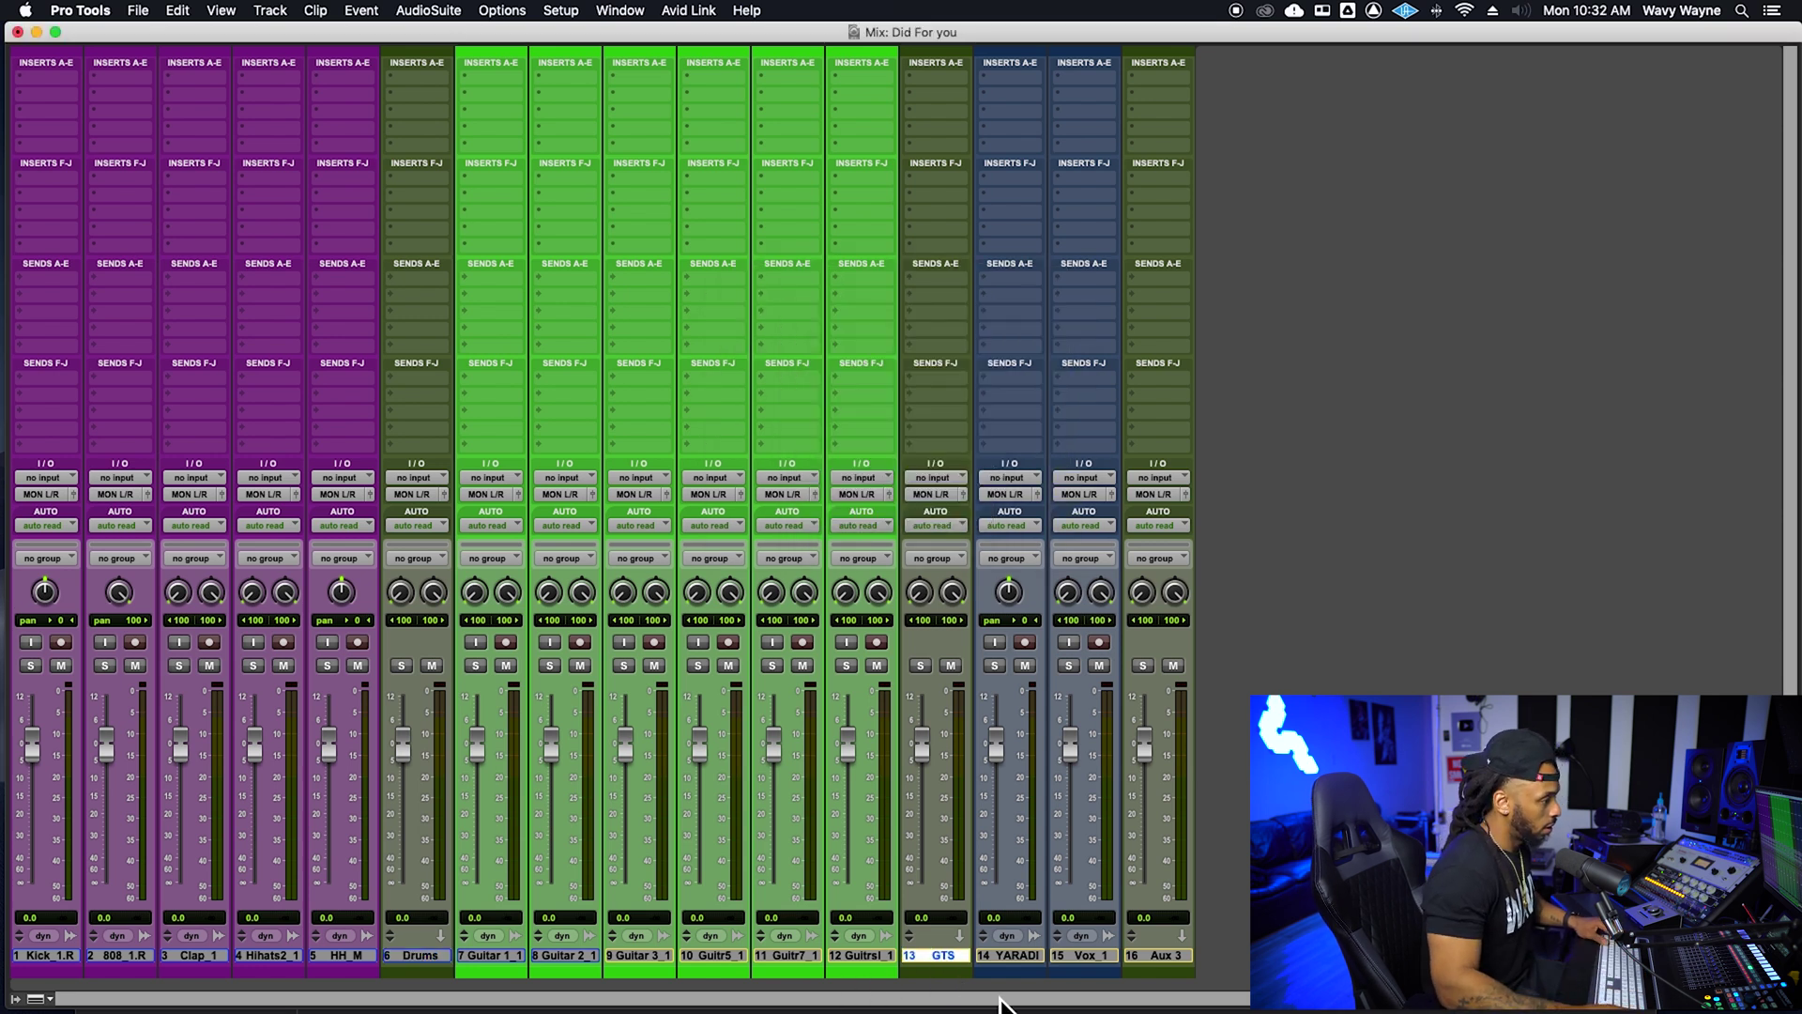
{"action": "double_click", "coordinate": [944, 959]}
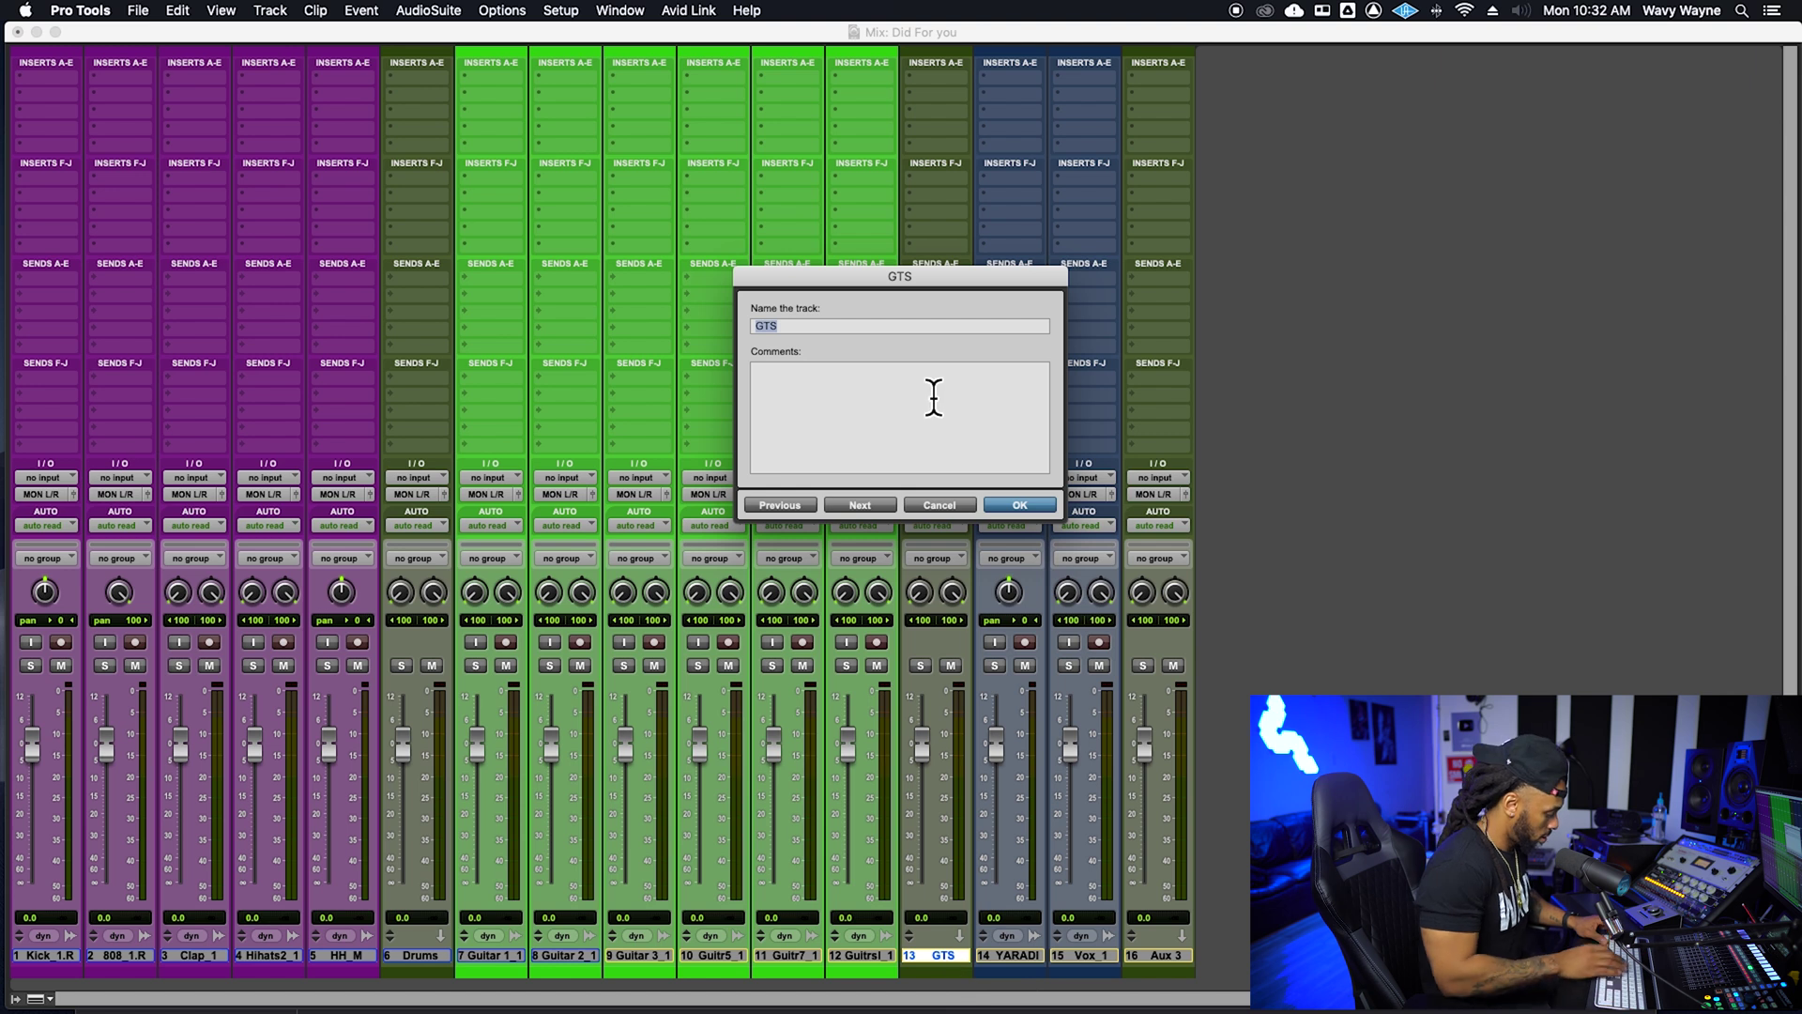
{"action": "type", "text": "GTRS"}
{"action": "key", "text": "Return"}
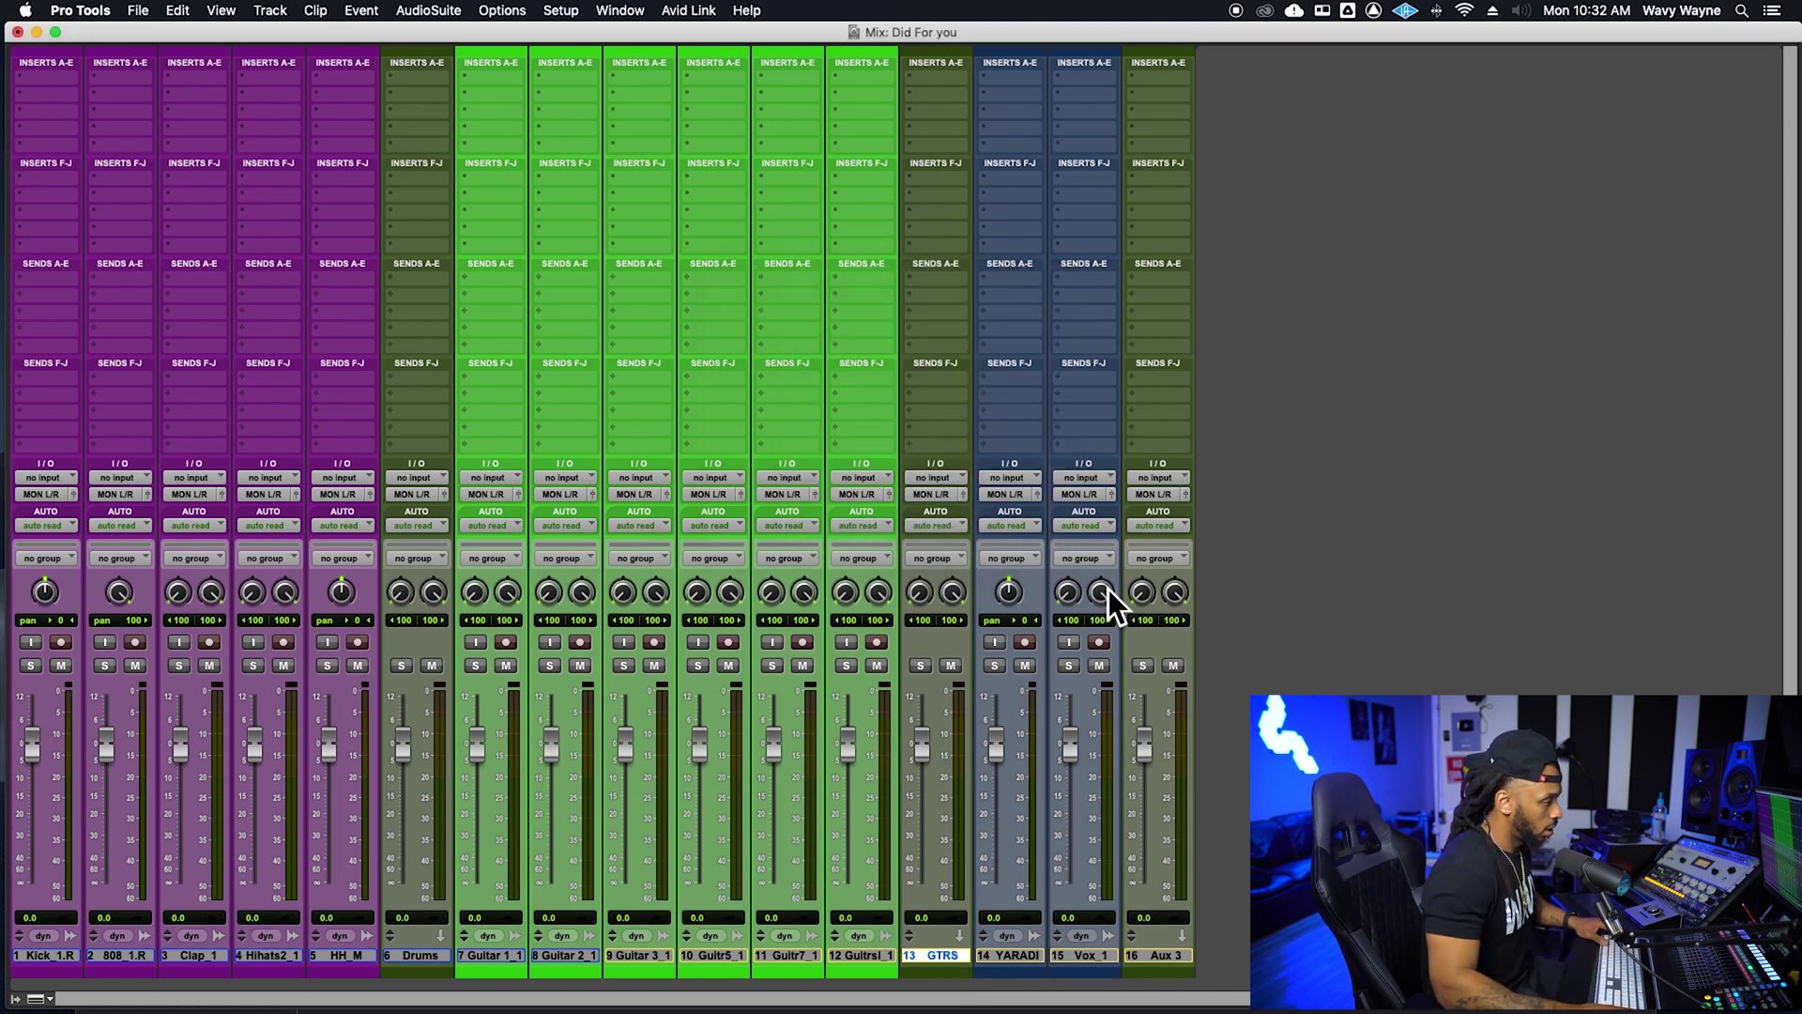
{"action": "double_click", "coordinate": [1169, 953]}
{"action": "type", "text": "VOX"}
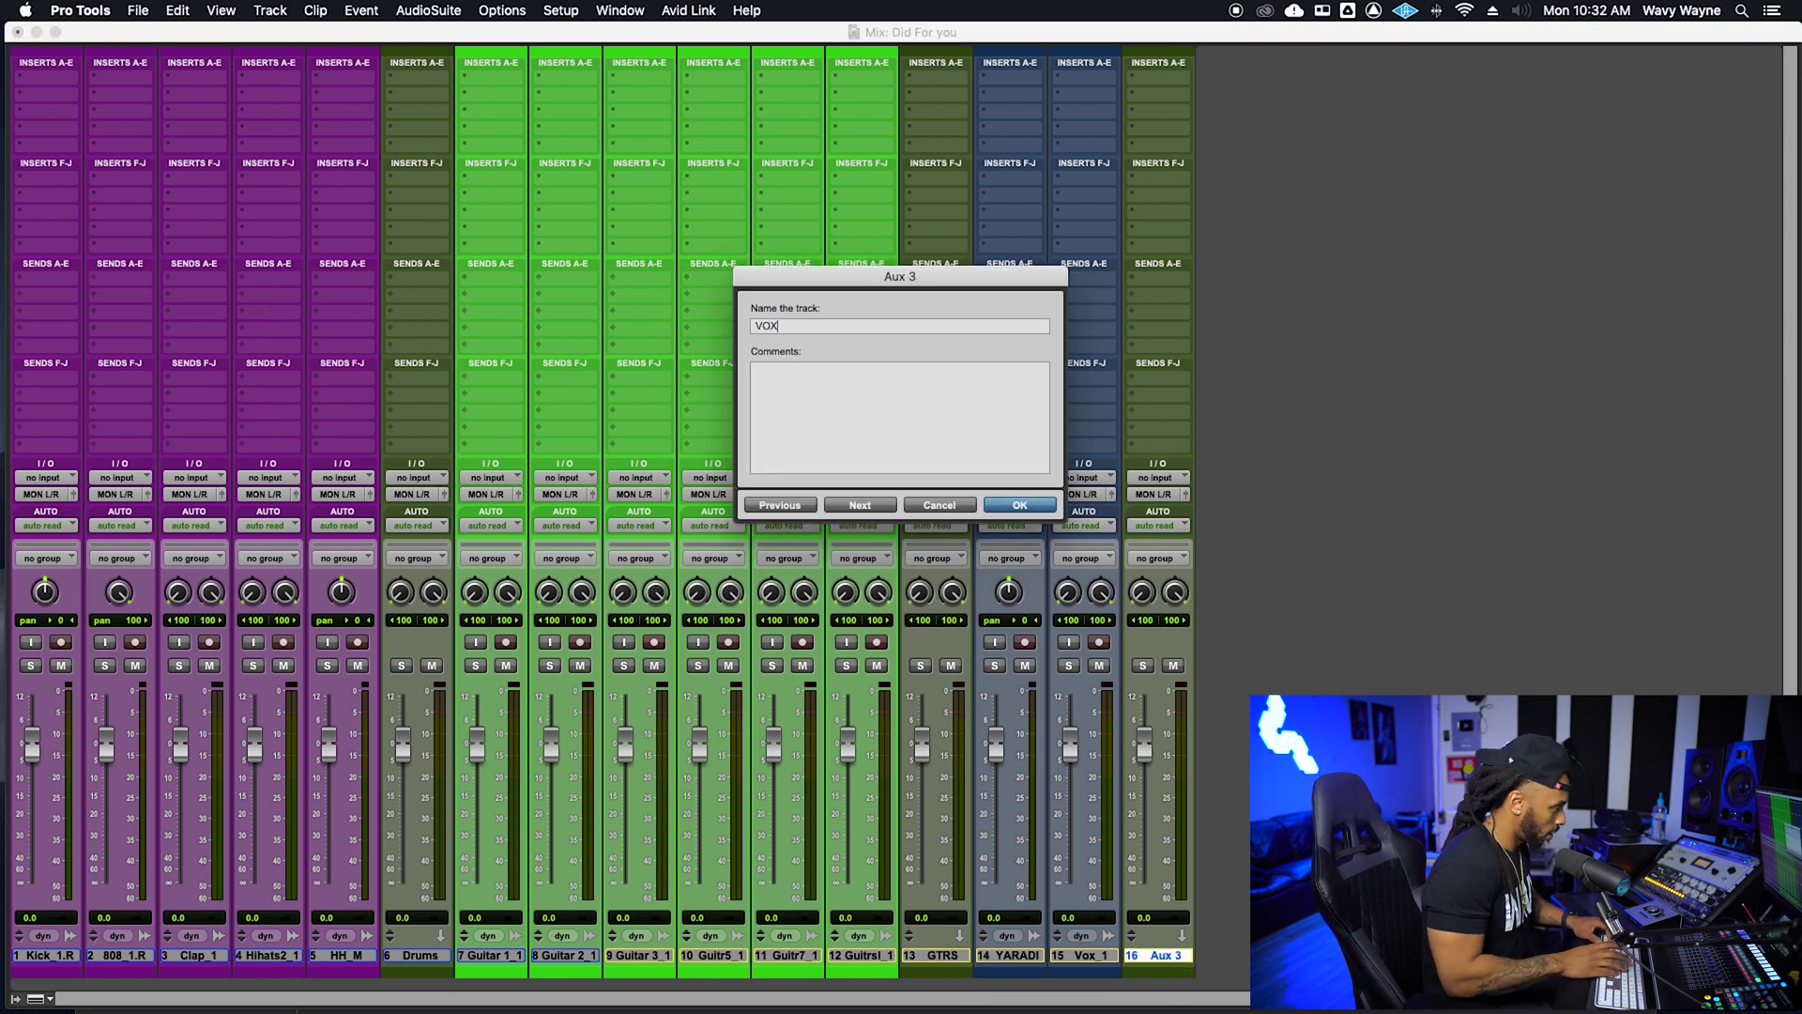
{"action": "key", "text": "Return"}
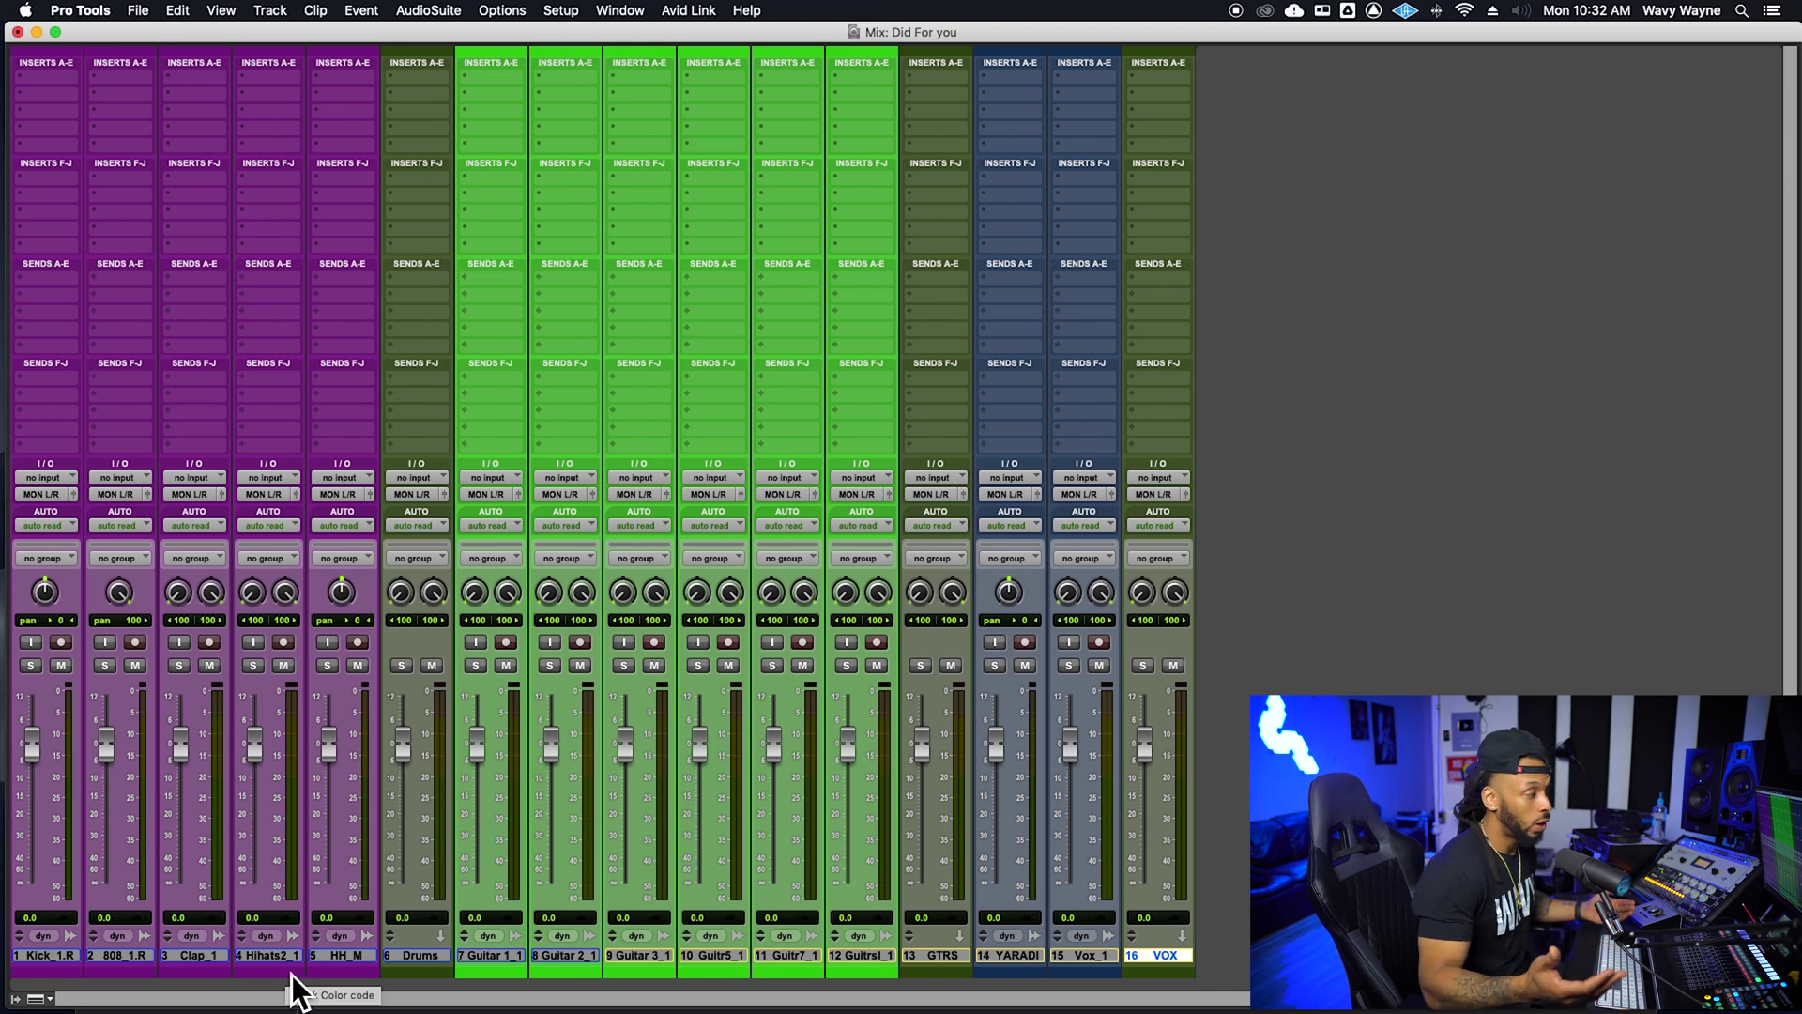
Set the Drums aux track's input to Bus 9-10.
{"action": "left_click", "coordinate": [402, 481]}
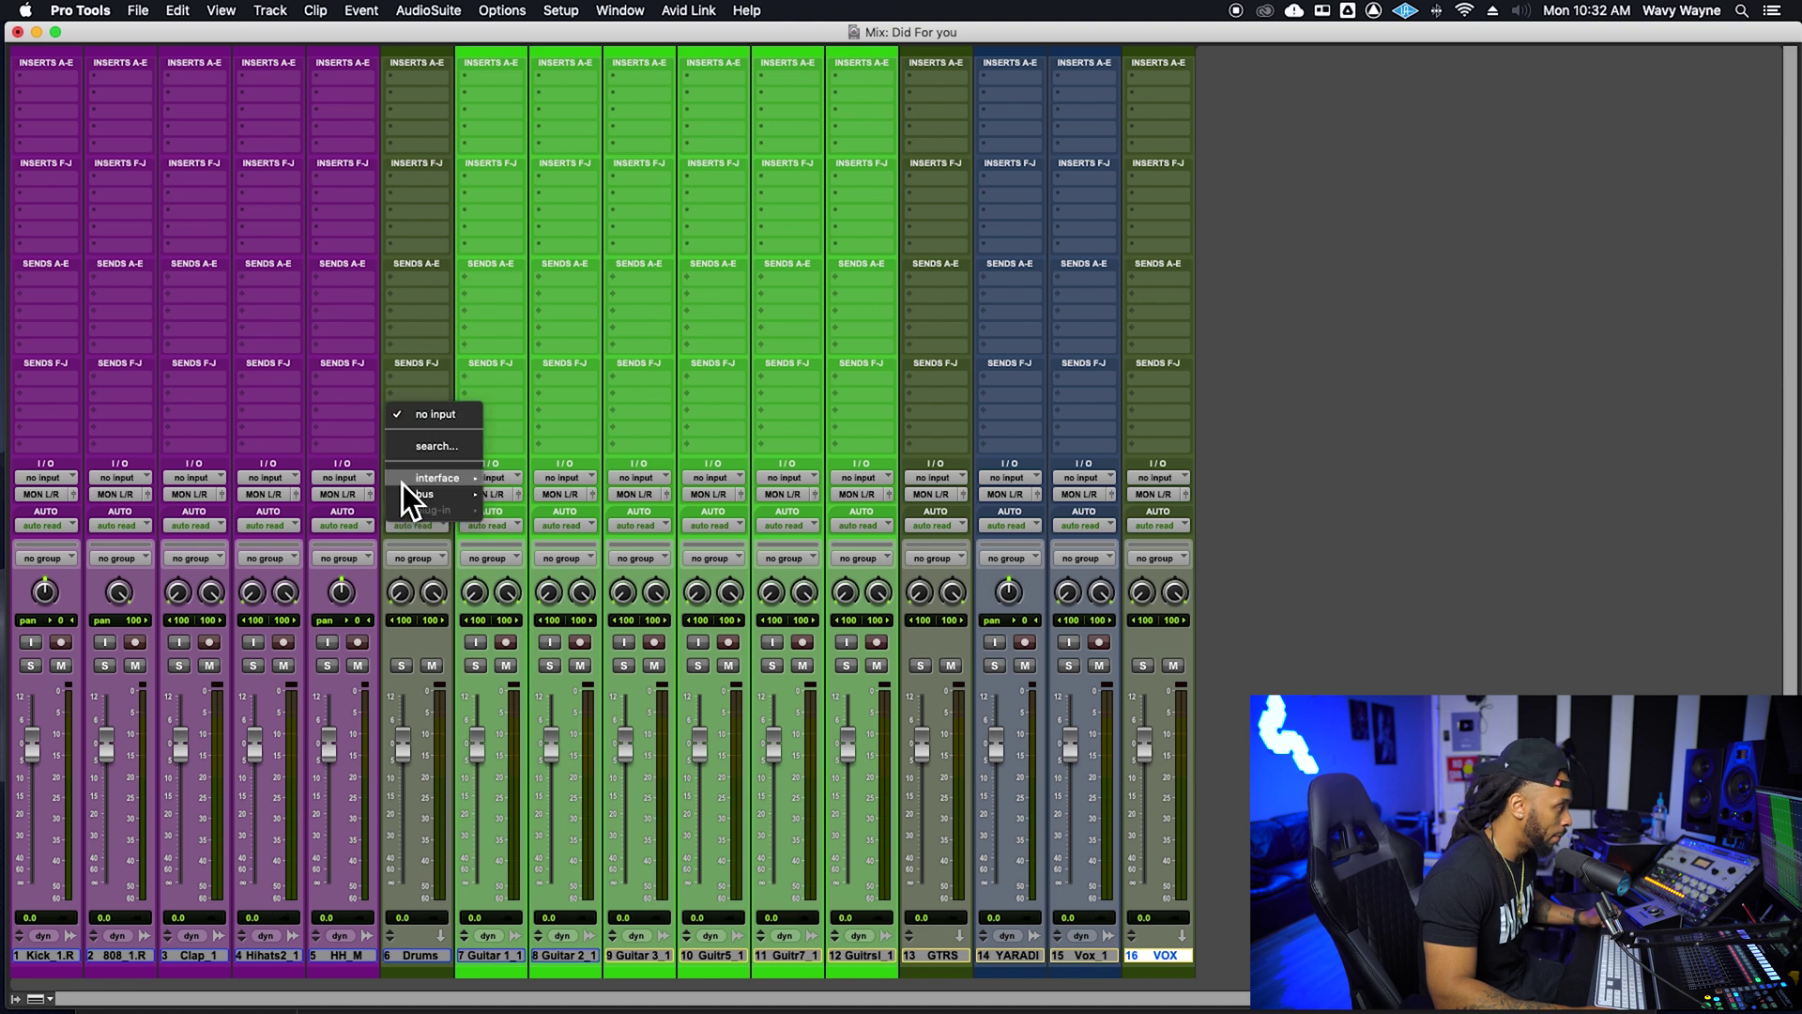
{"action": "mouse_move", "coordinate": [402, 482]}
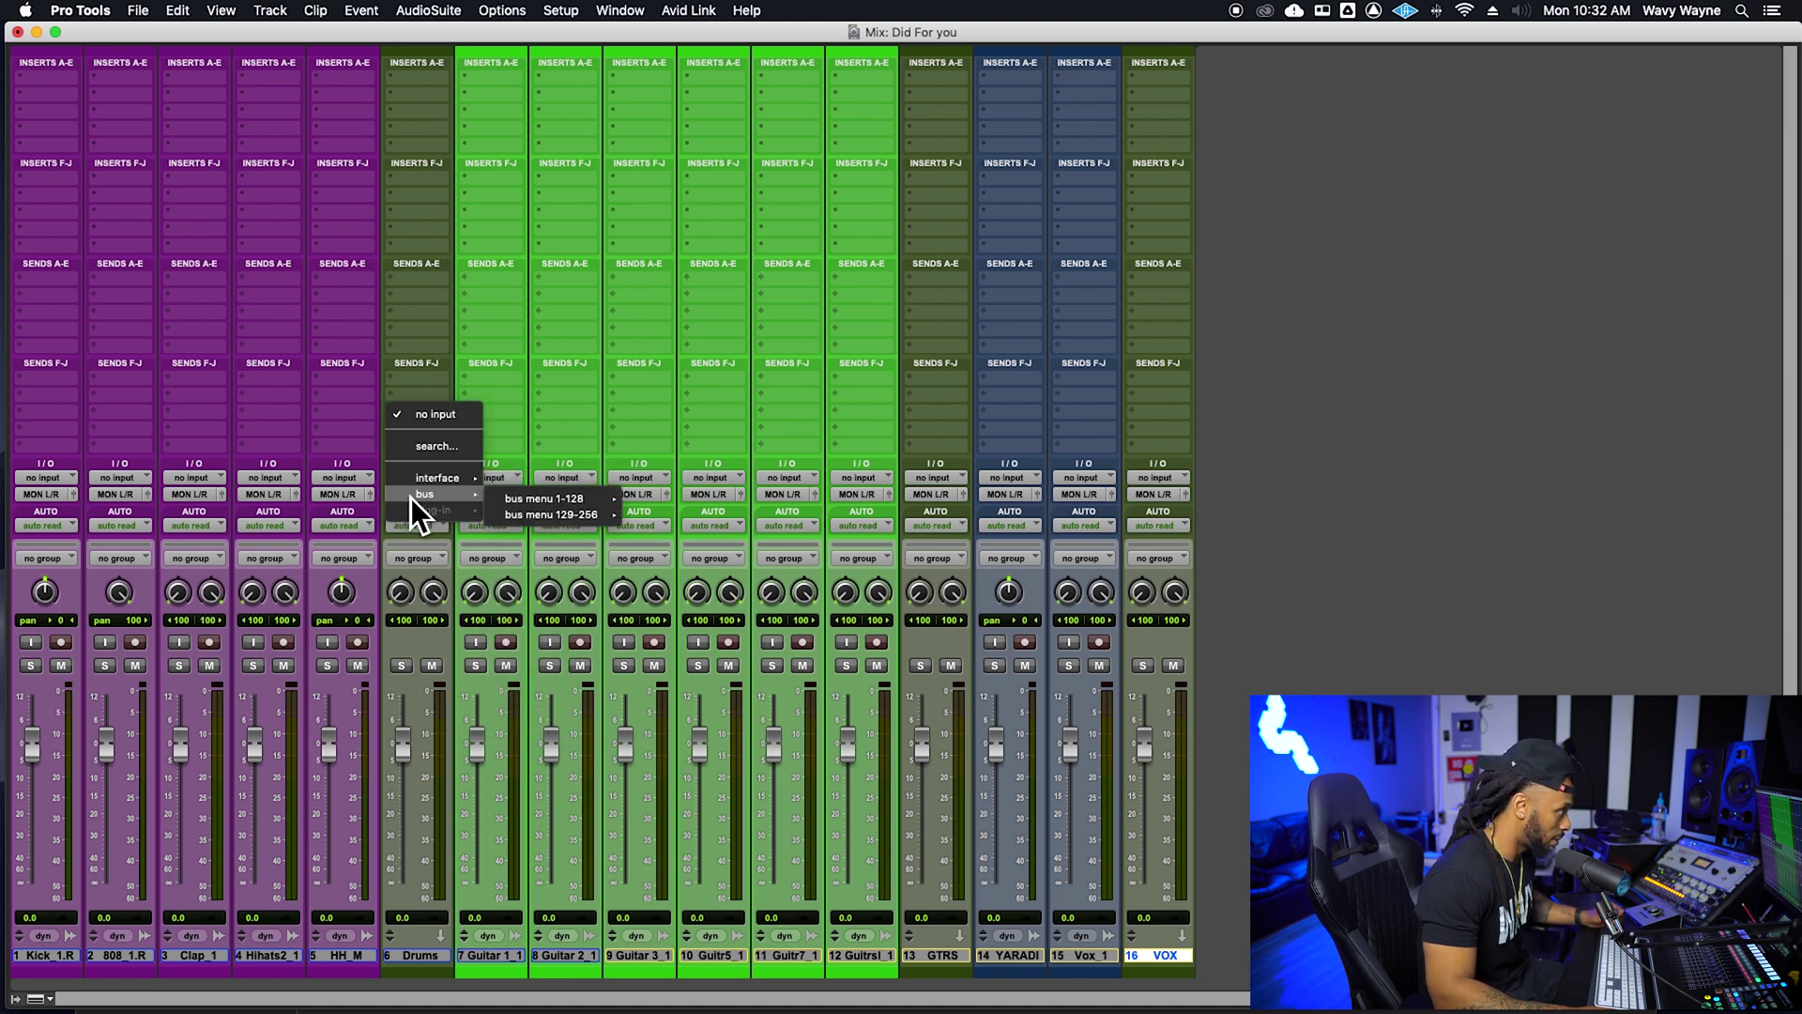
{"action": "mouse_move", "coordinate": [622, 505]}
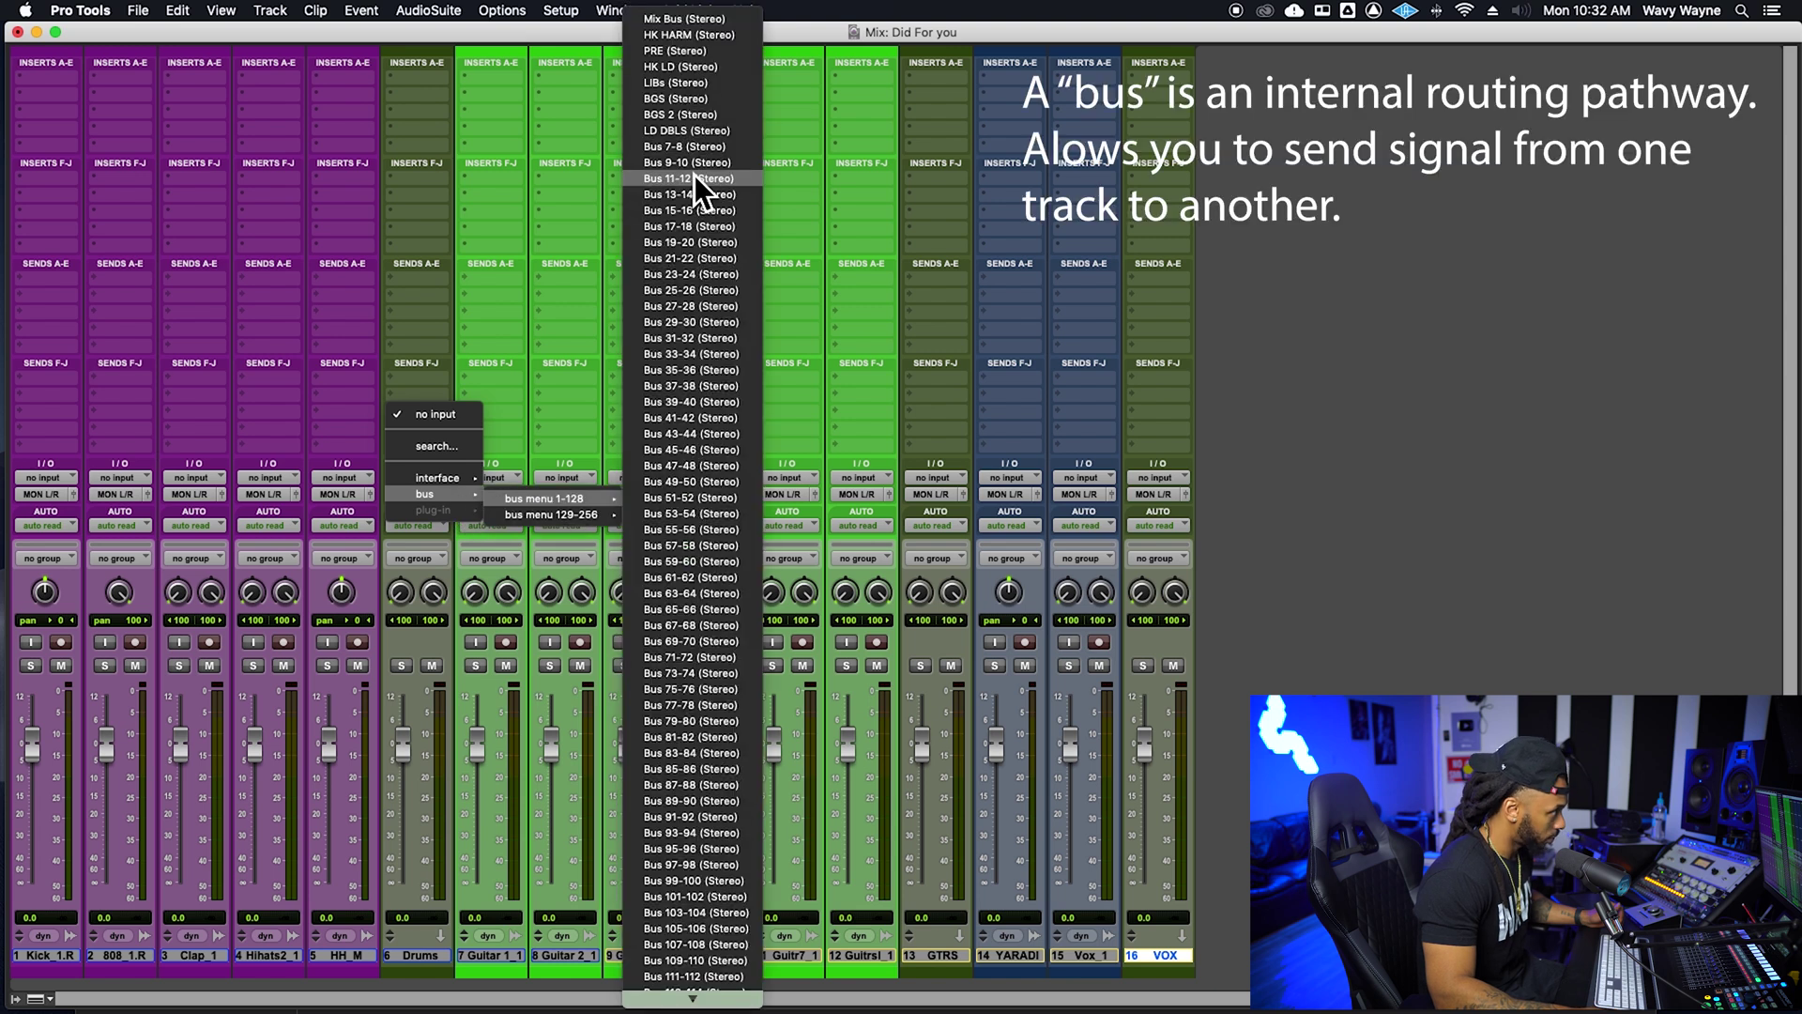
{"action": "key", "text": "Escape"}
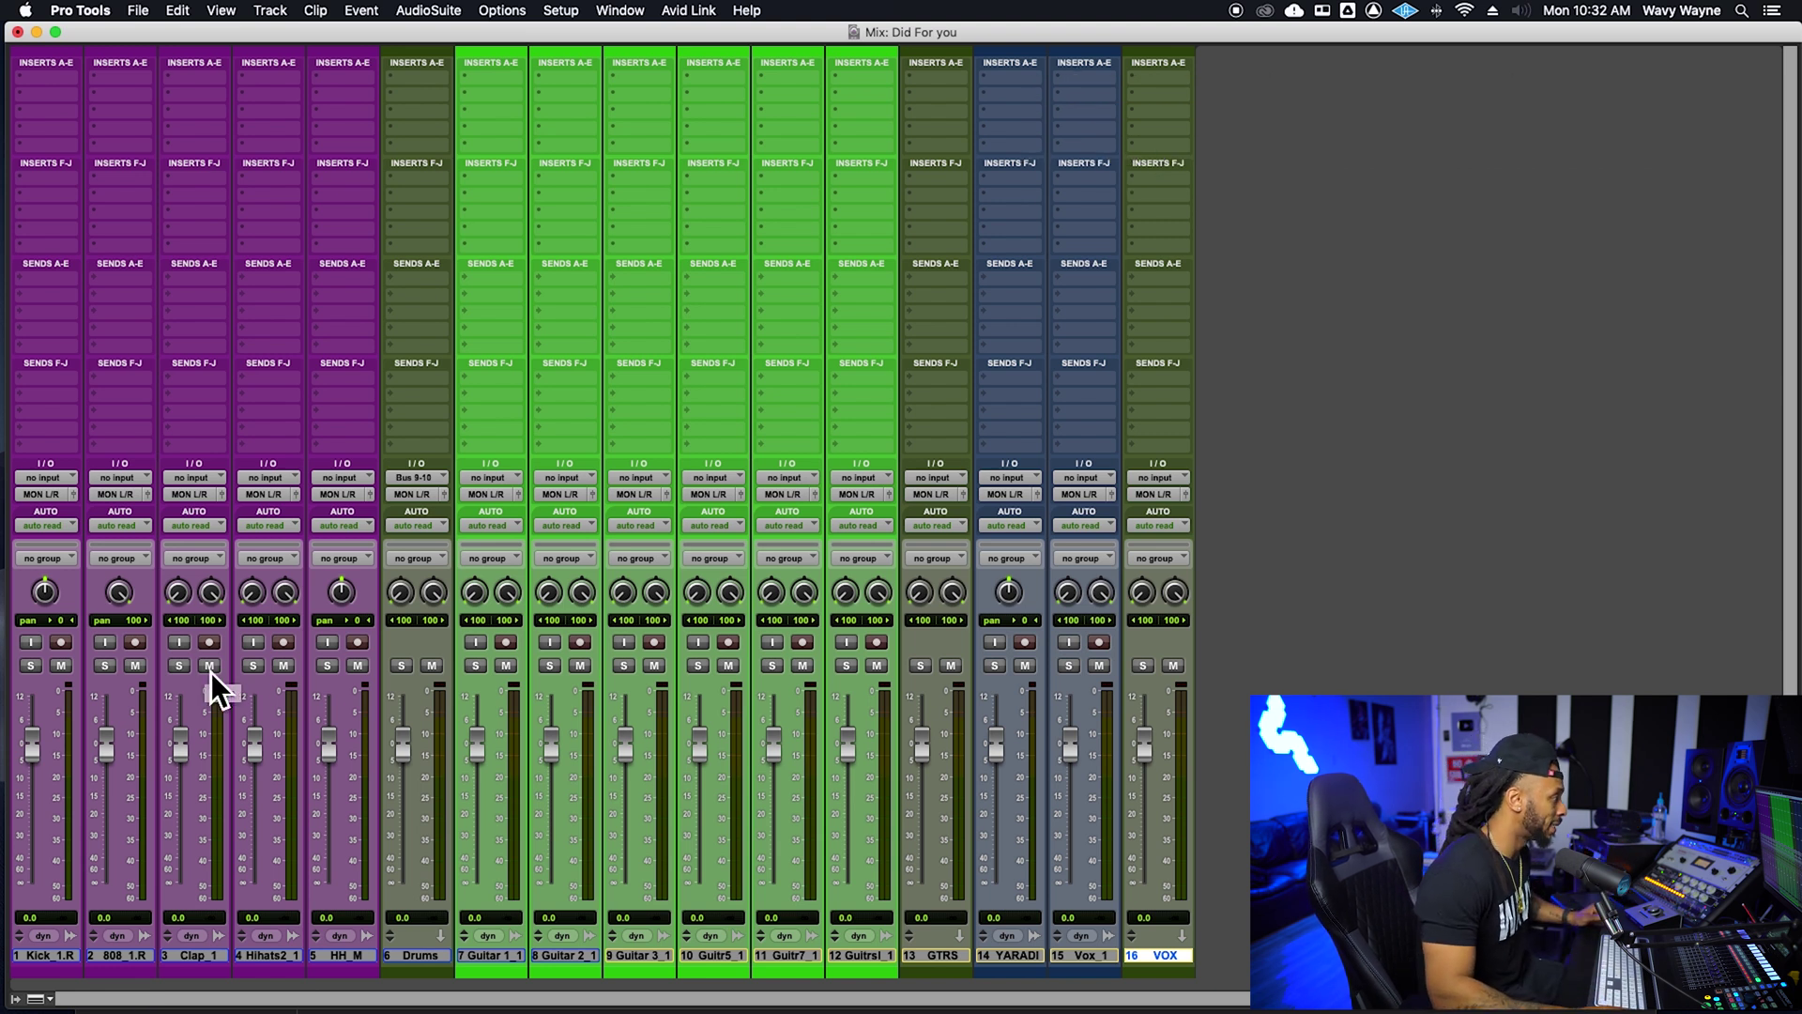
{"action": "left_click", "coordinate": [58, 957]}
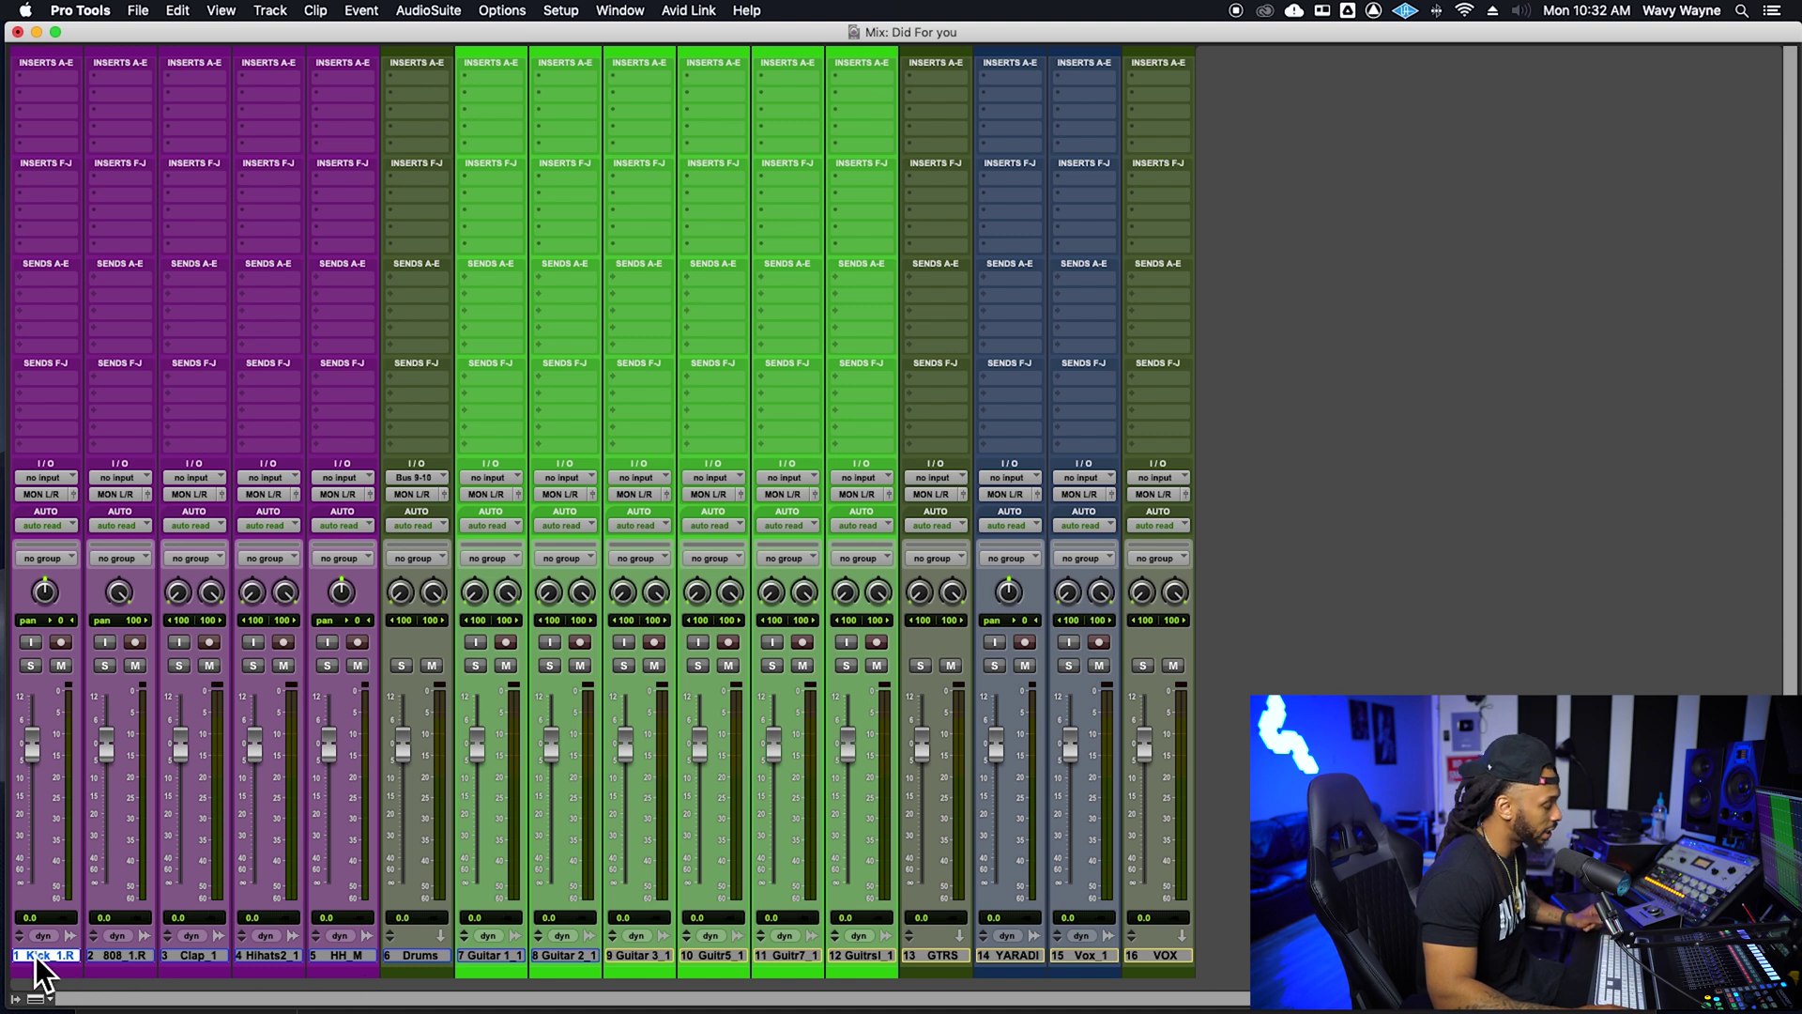
Select the Kick through HH_M drum tracks and send their outputs to Bus 9-10.
{"action": "left_click", "coordinate": [353, 958], "text": "shift"}
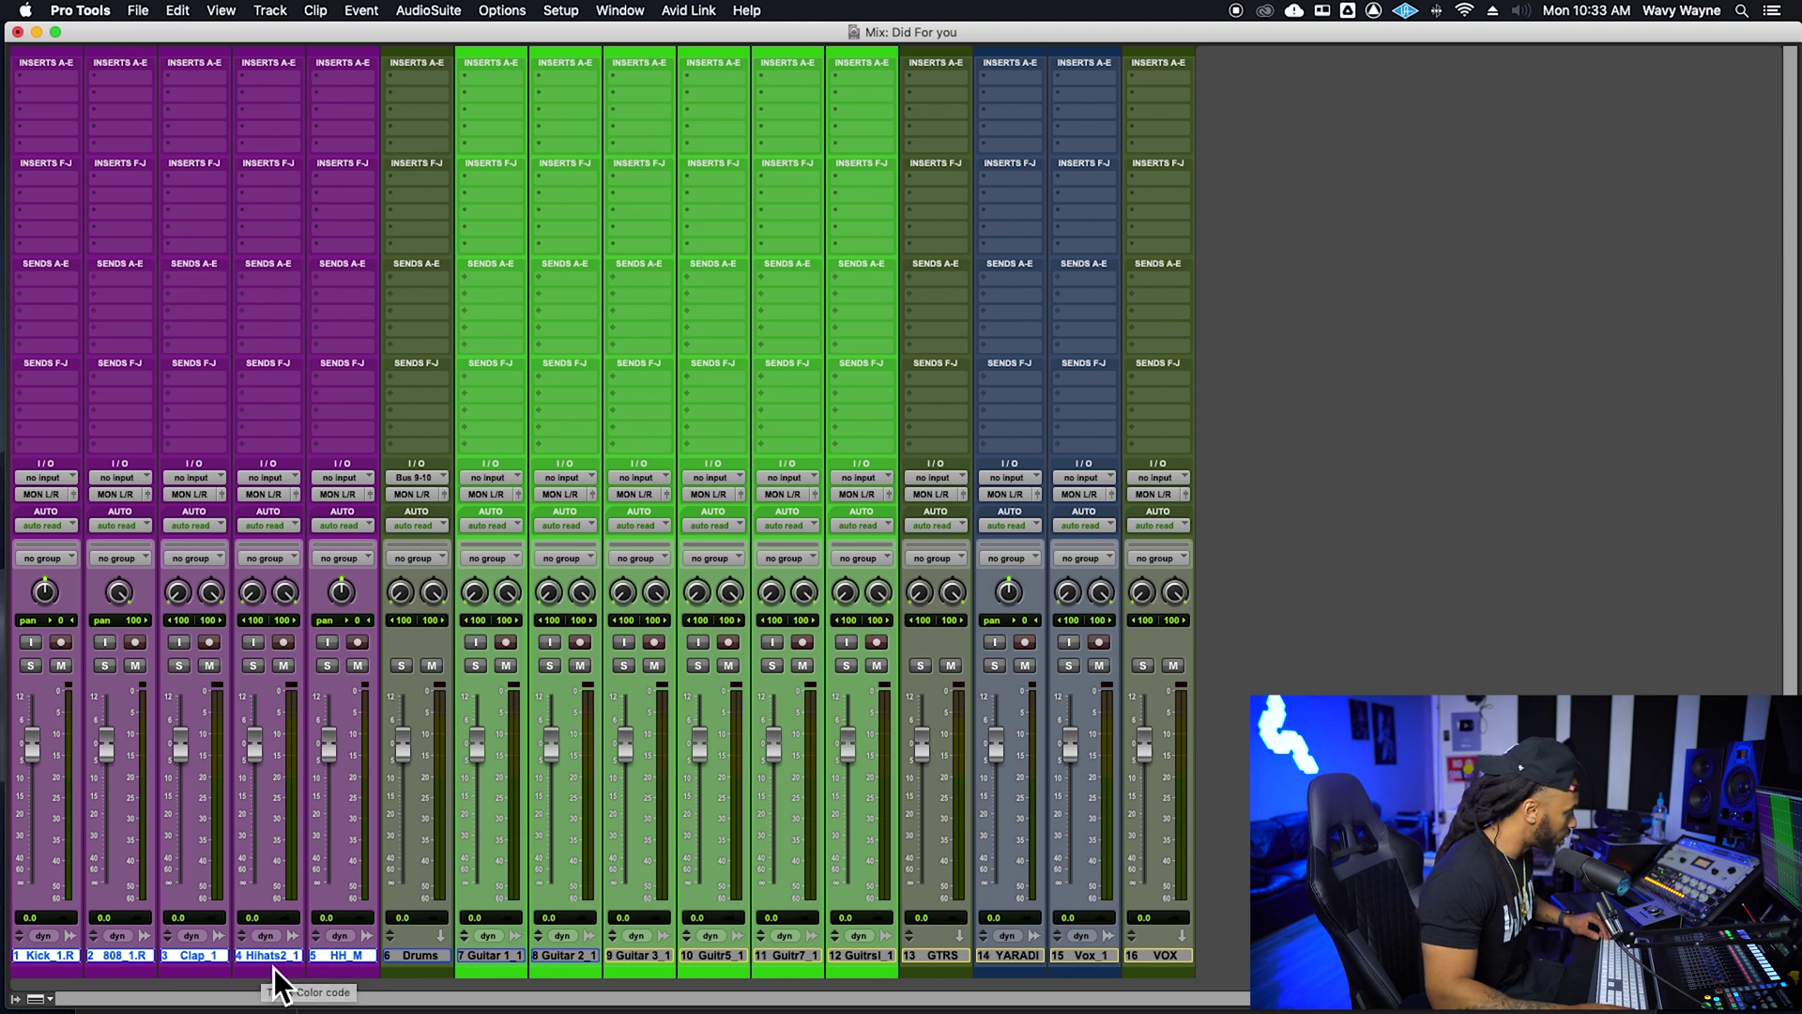
{"action": "left_click", "coordinate": [328, 503]}
{"action": "mouse_move", "coordinate": [339, 514]}
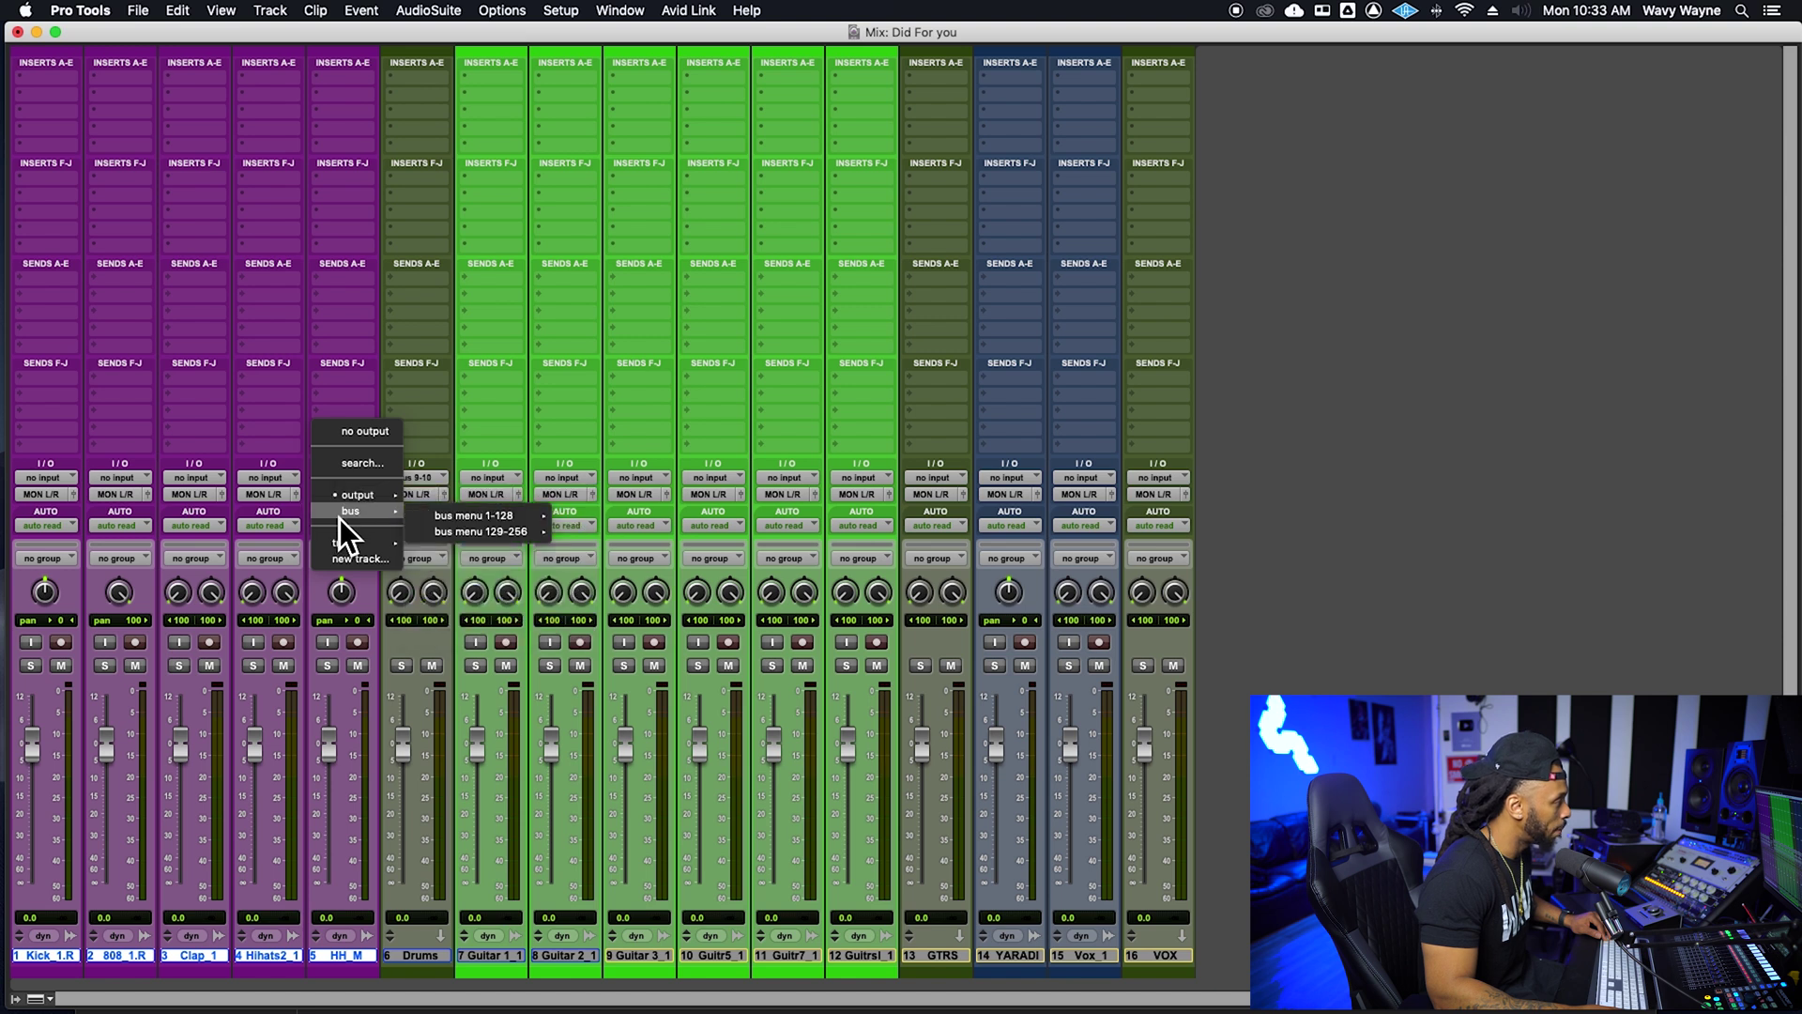
{"action": "mouse_move", "coordinate": [494, 514]}
{"action": "left_click", "coordinate": [624, 419]}
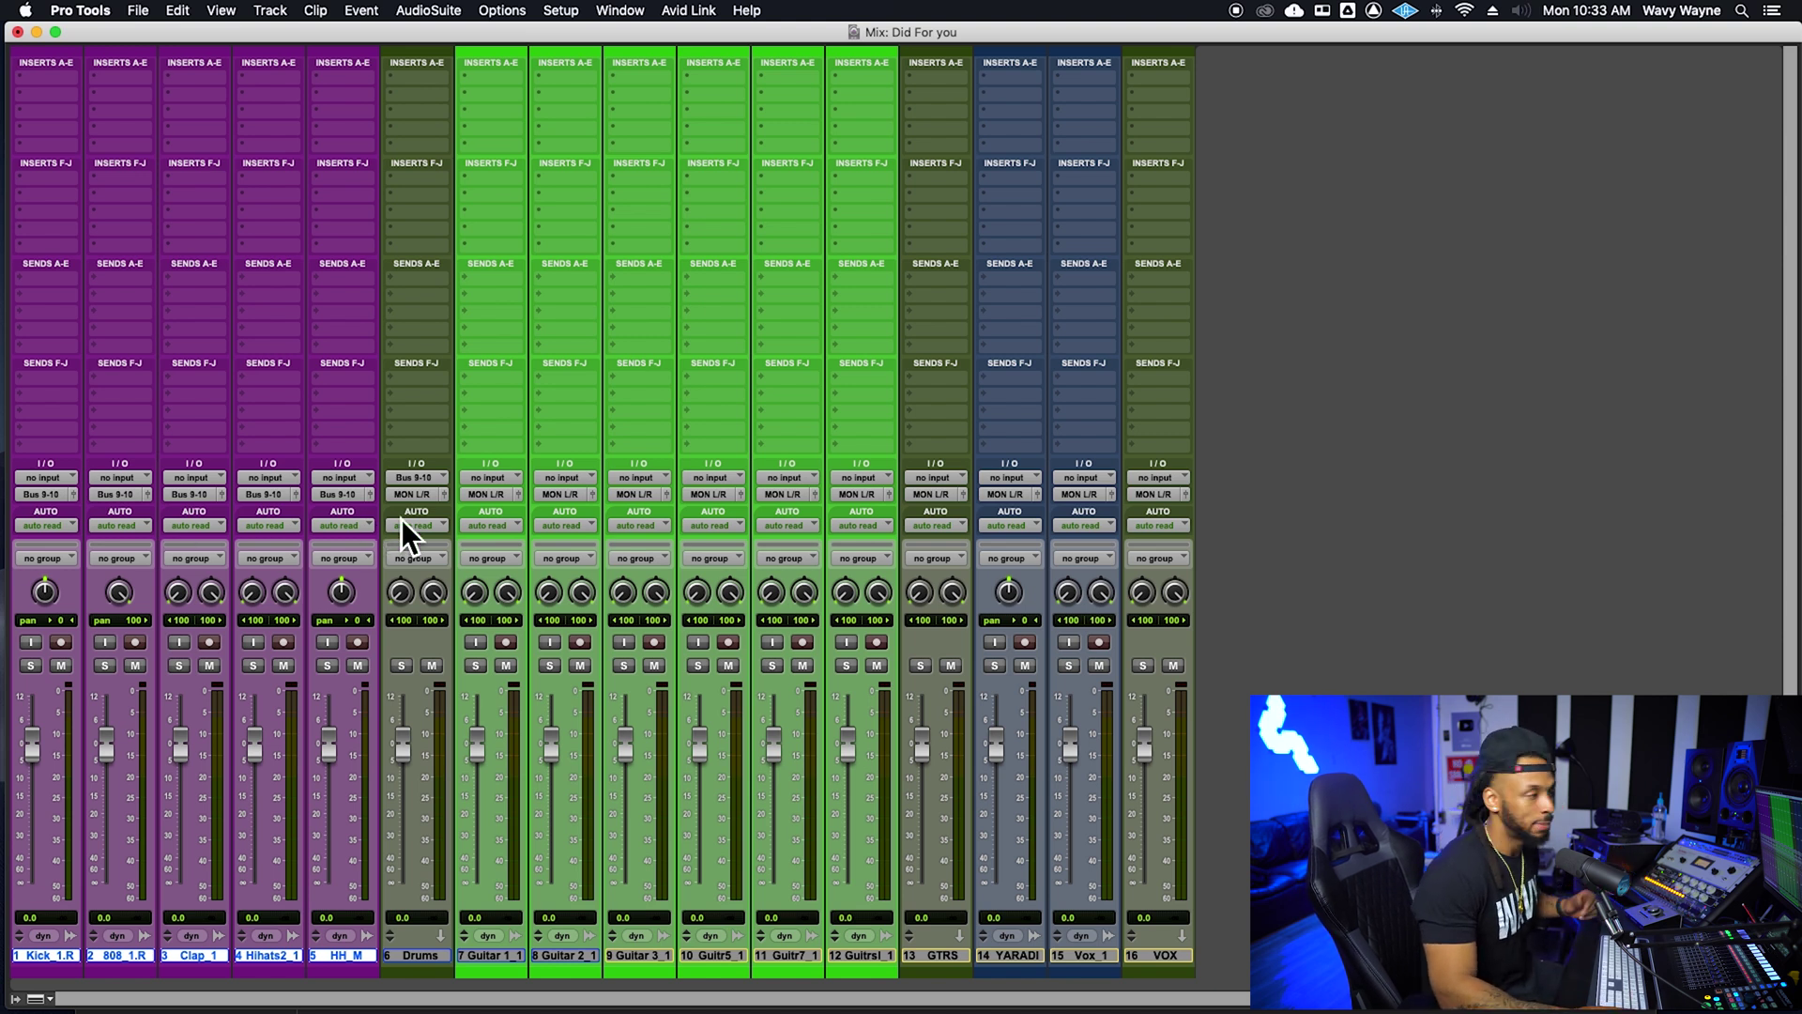
Rename the Bus 9-10 path to DRUMS.
{"action": "right_click", "coordinate": [410, 488]}
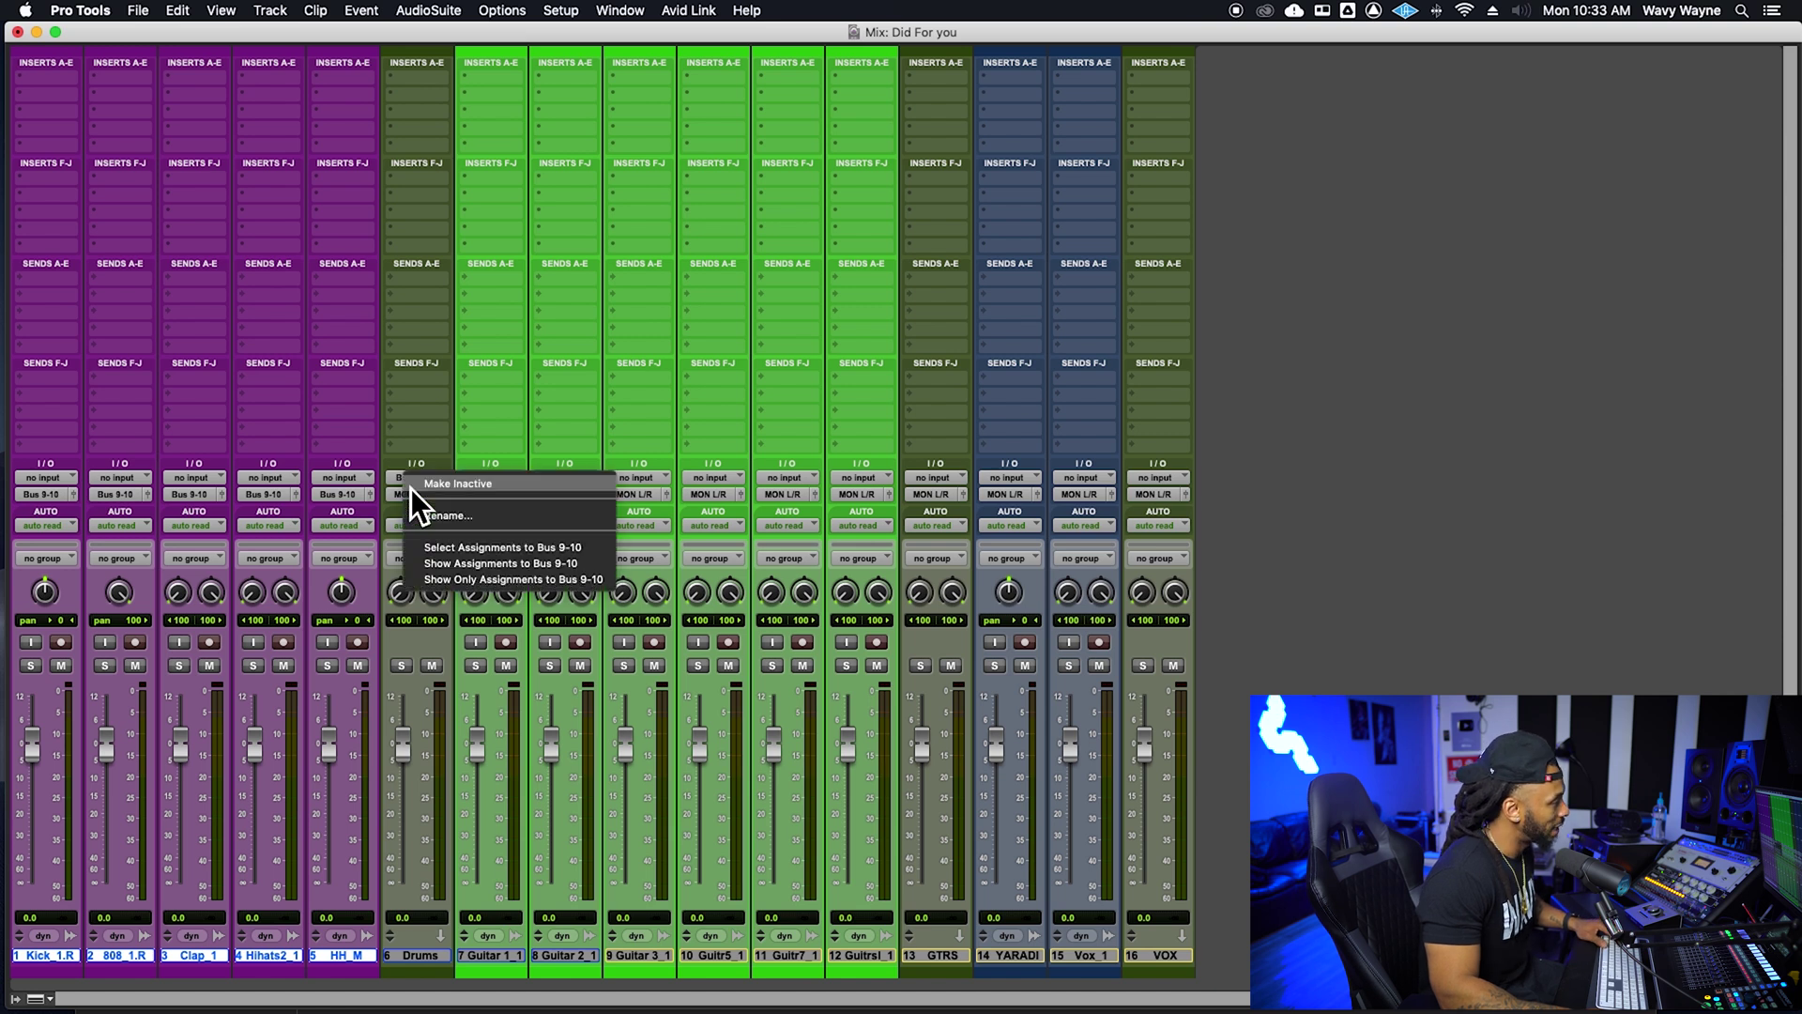
{"action": "left_click", "coordinate": [445, 515]}
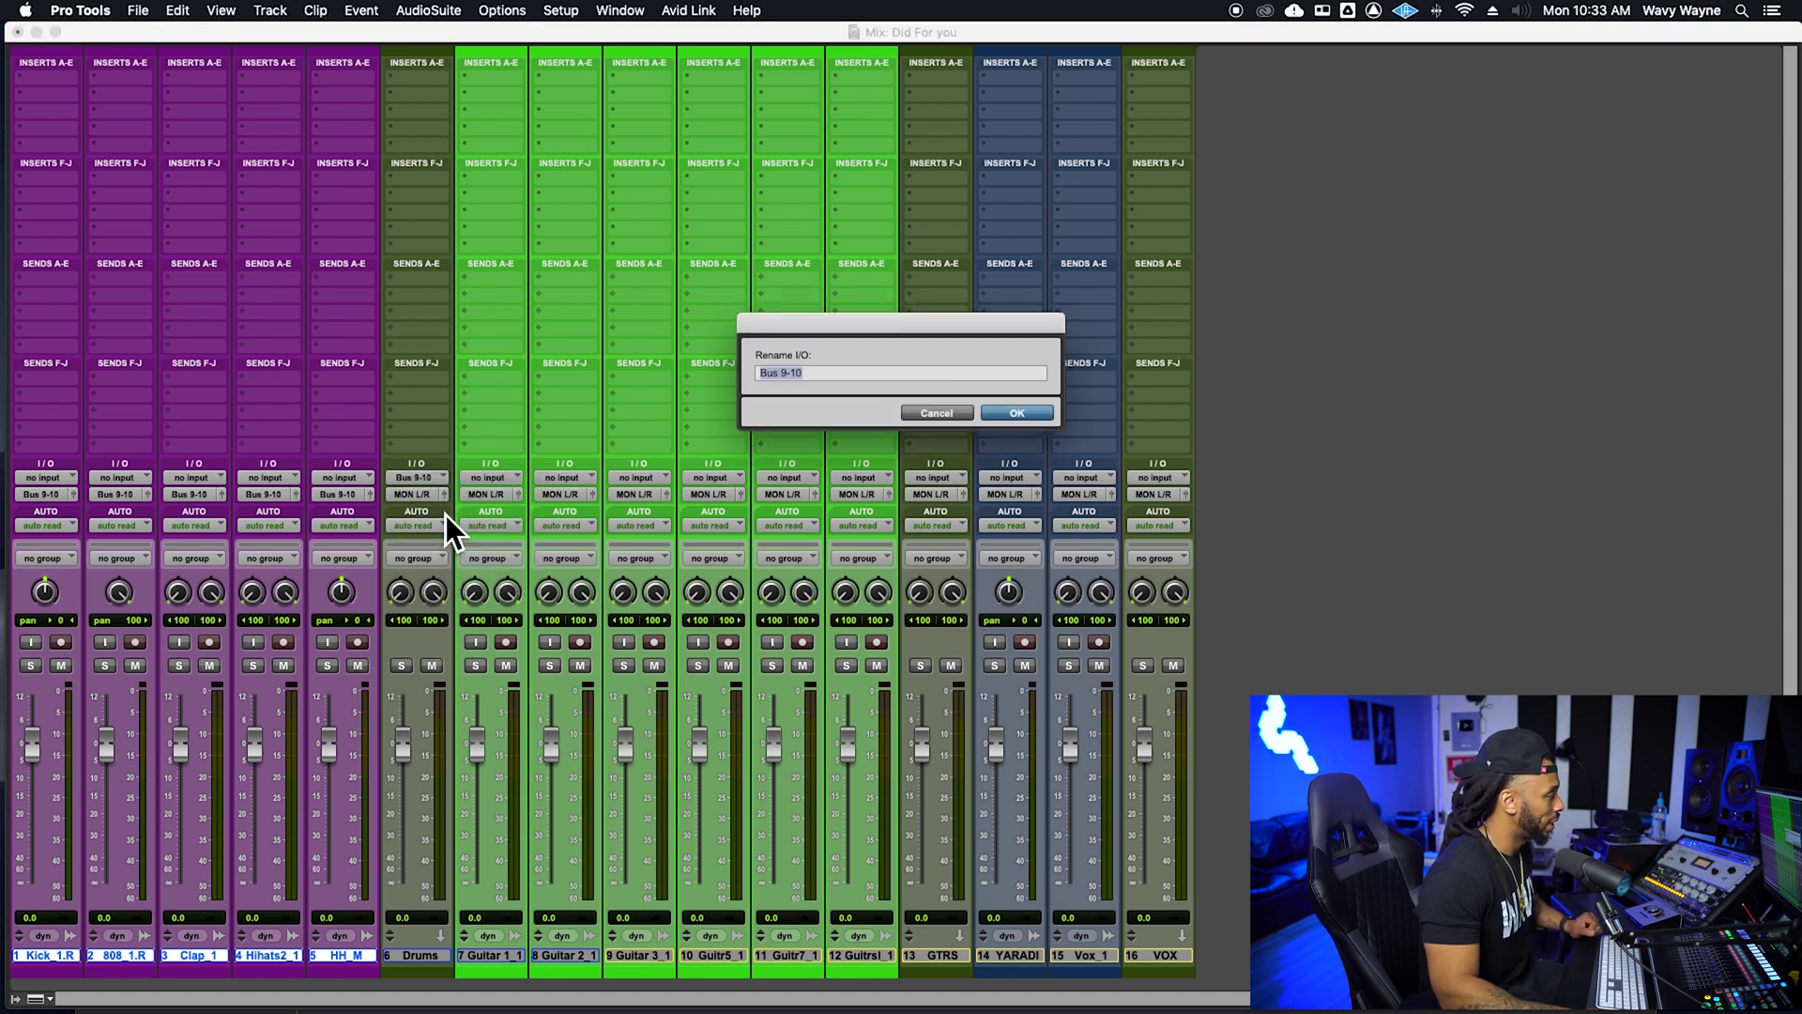
{"action": "type", "text": "DRUMS"}
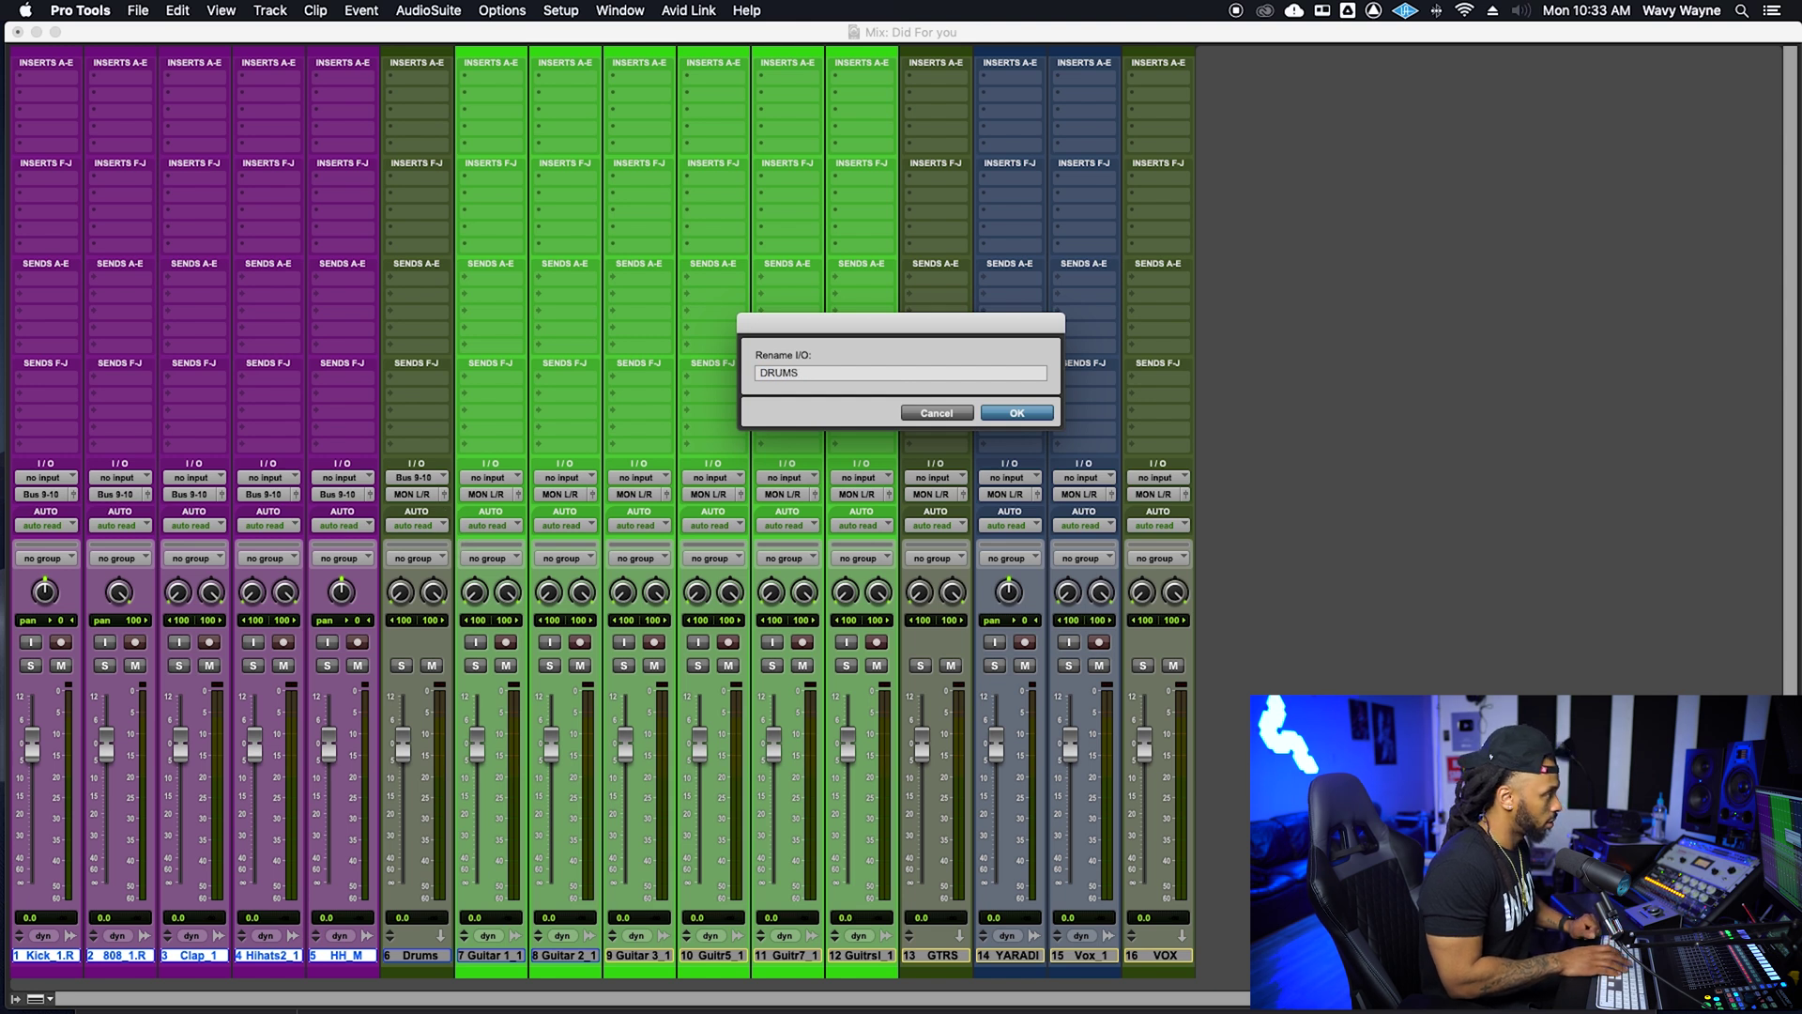
{"action": "key", "text": "Return"}
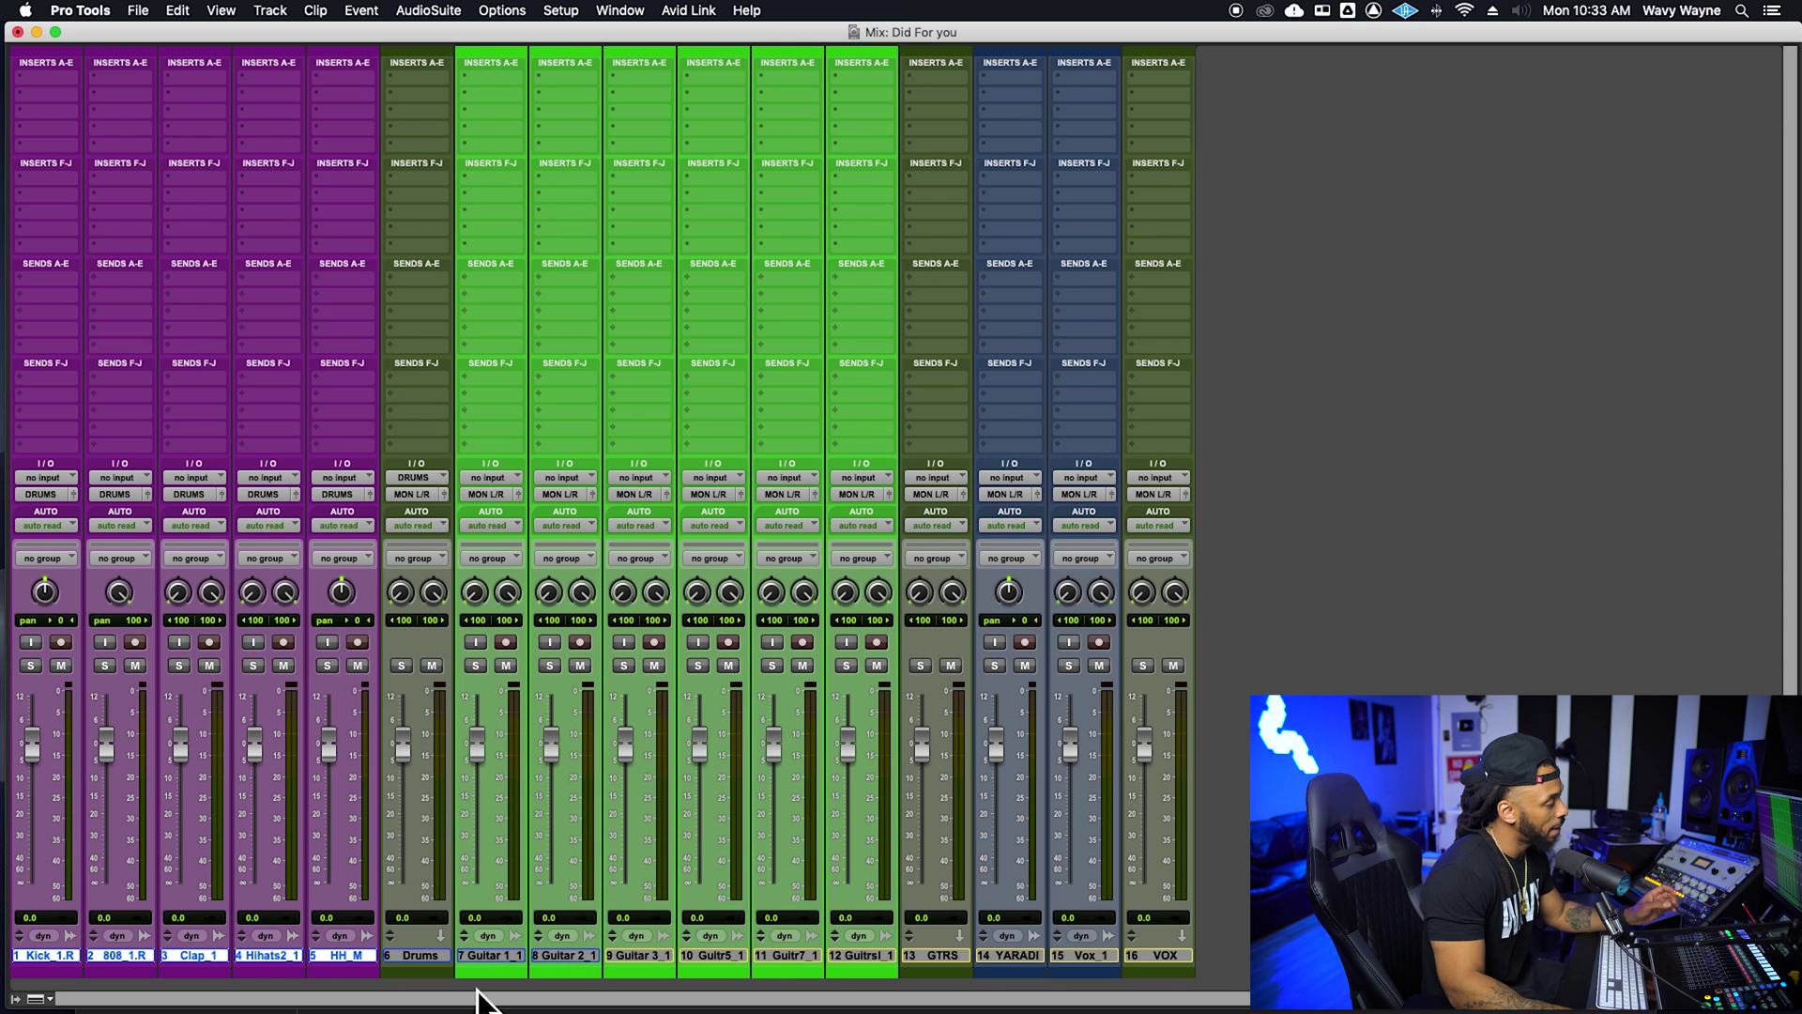
Solo the Kick, play the mix to check the drum routing, then unsolo it.
{"action": "left_click", "coordinate": [419, 963]}
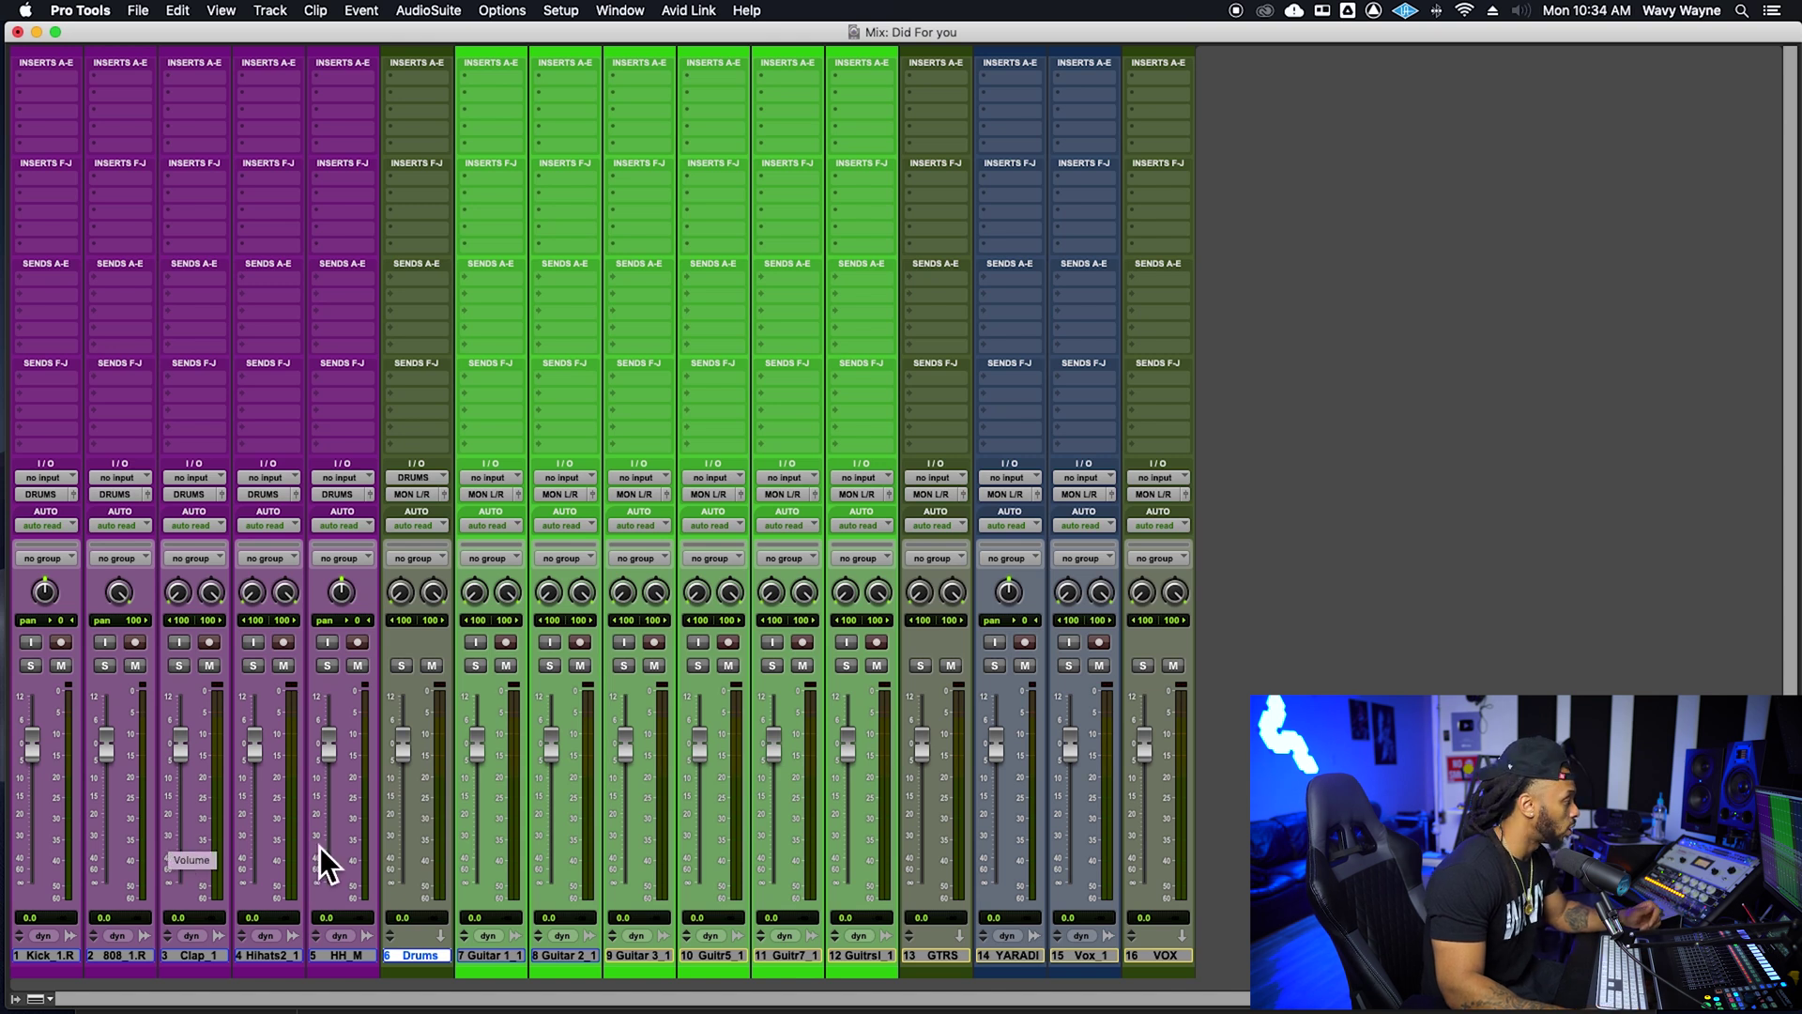
{"action": "left_click", "coordinate": [38, 668]}
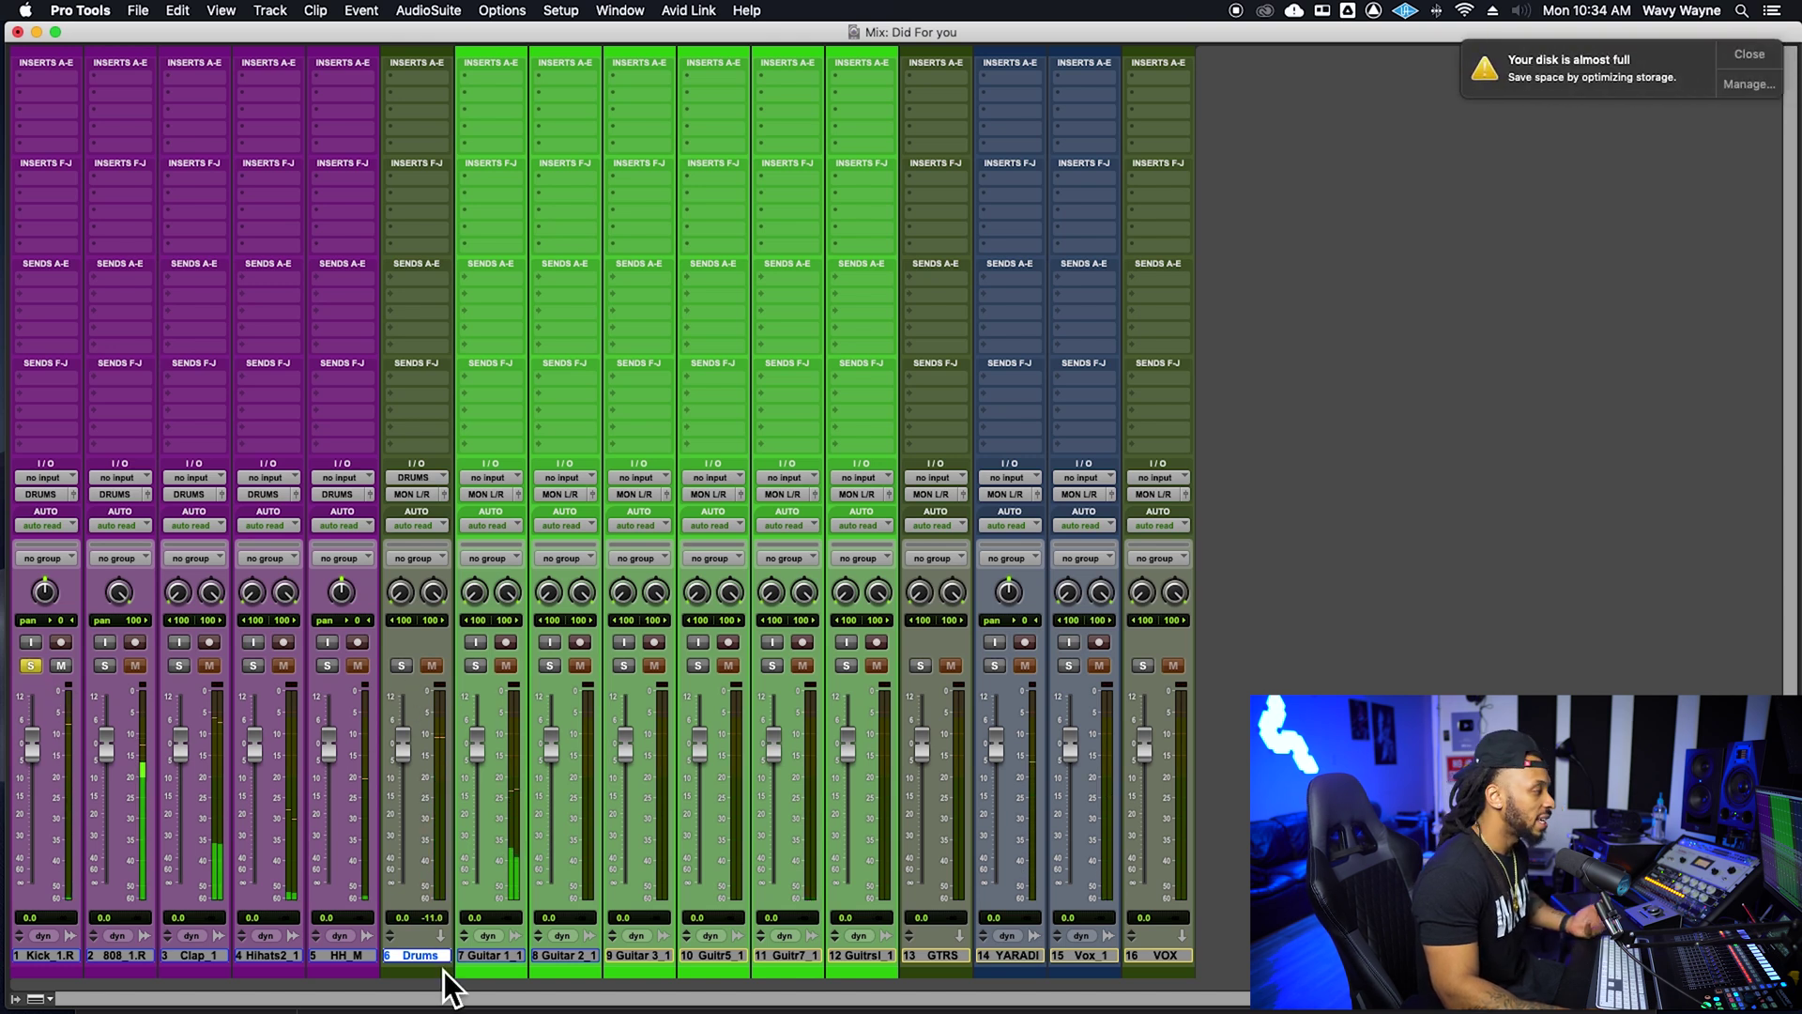
{"action": "left_click", "coordinate": [1750, 53]}
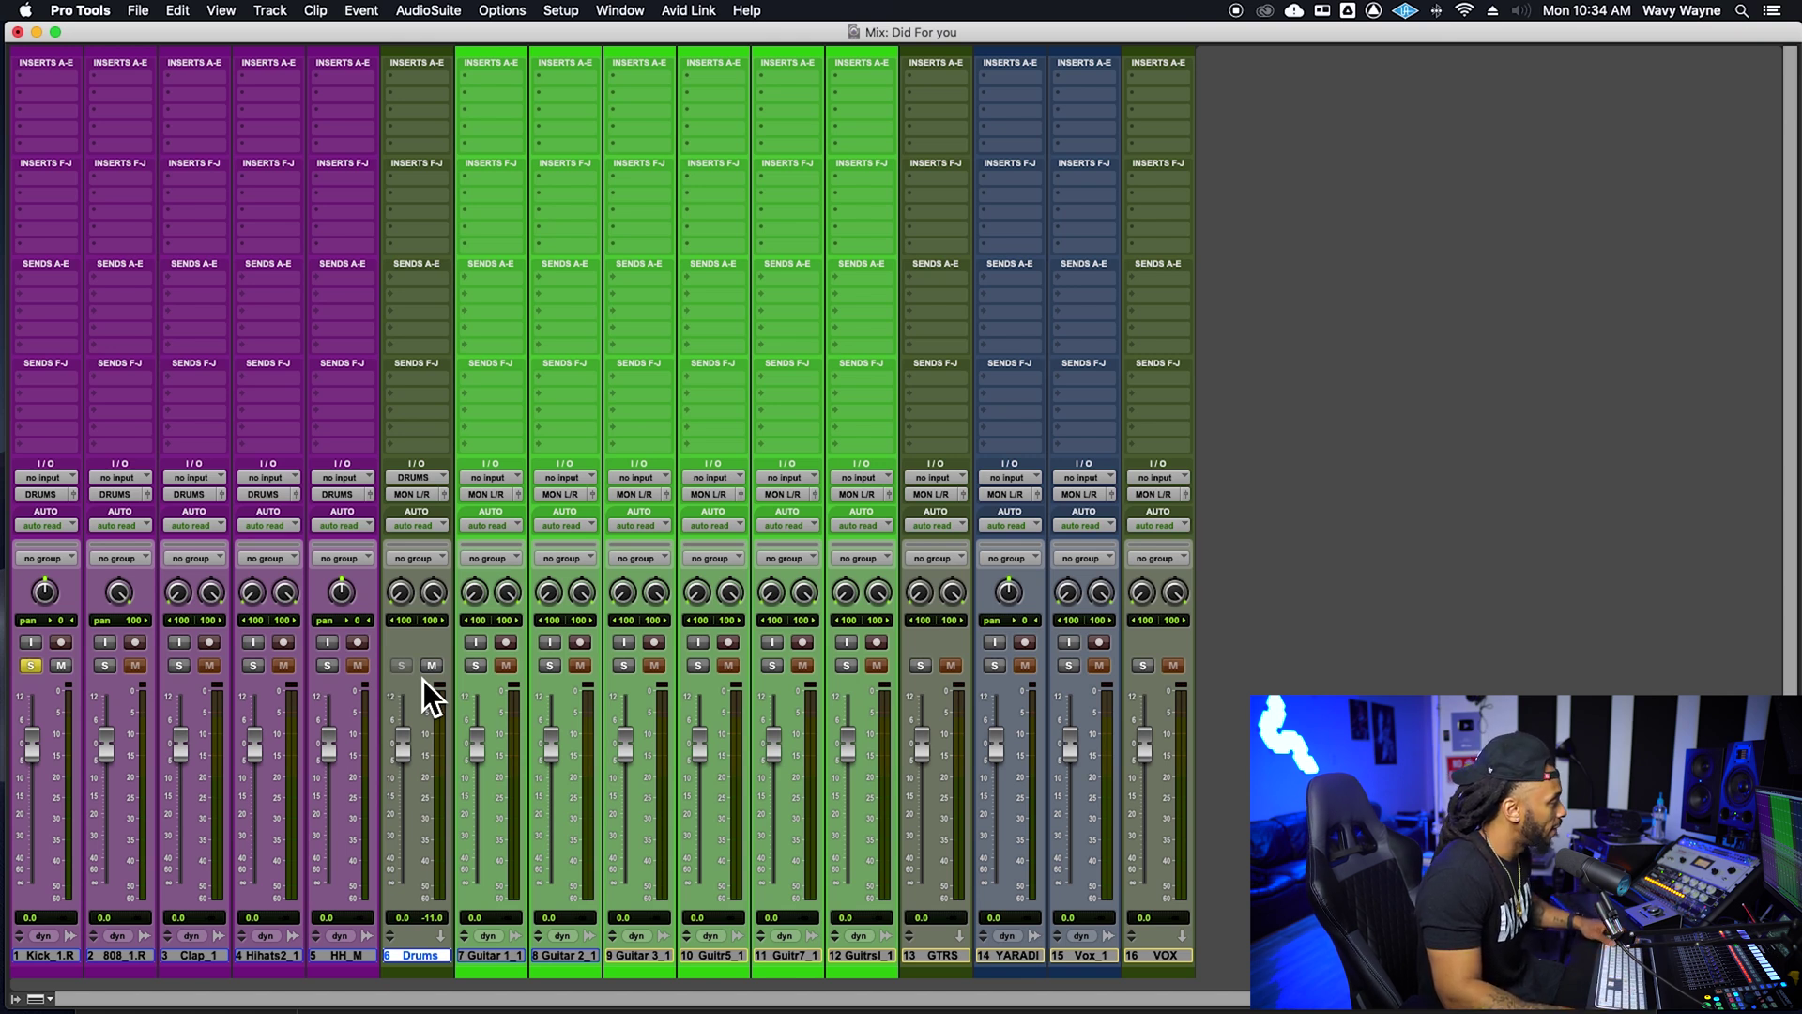
{"action": "key", "text": "space"}
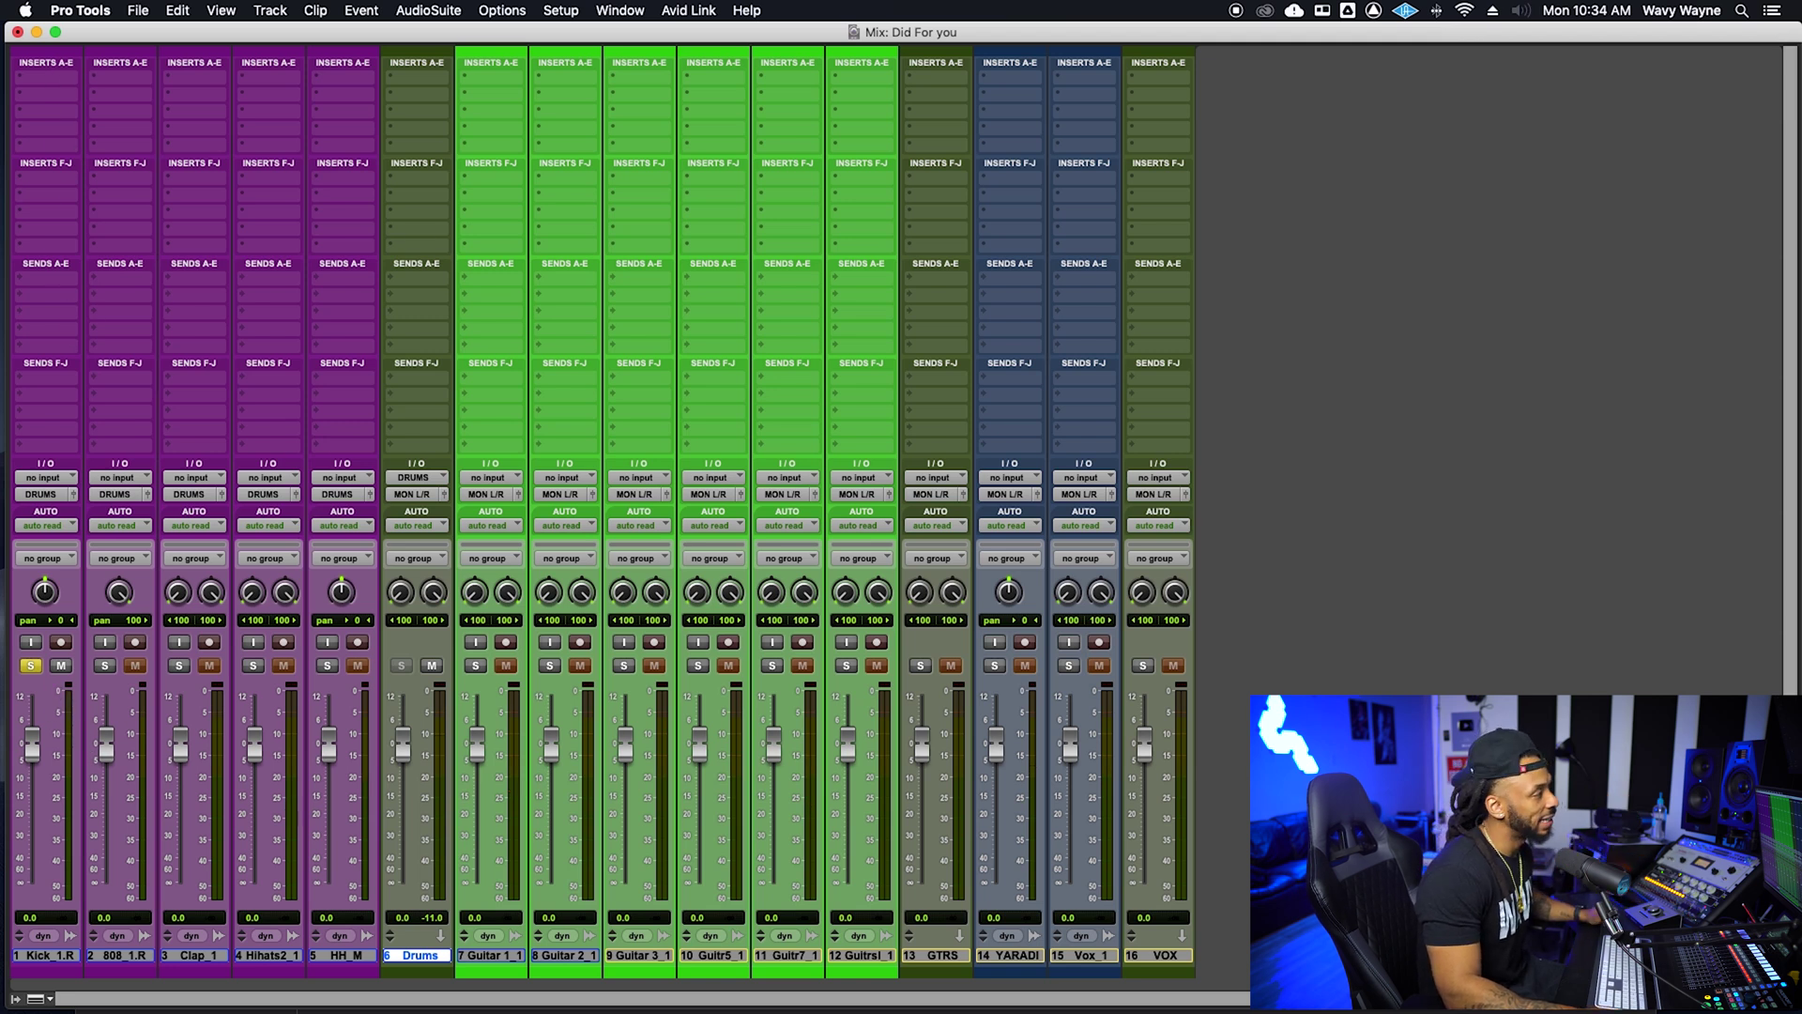
{"action": "left_click", "coordinate": [31, 666]}
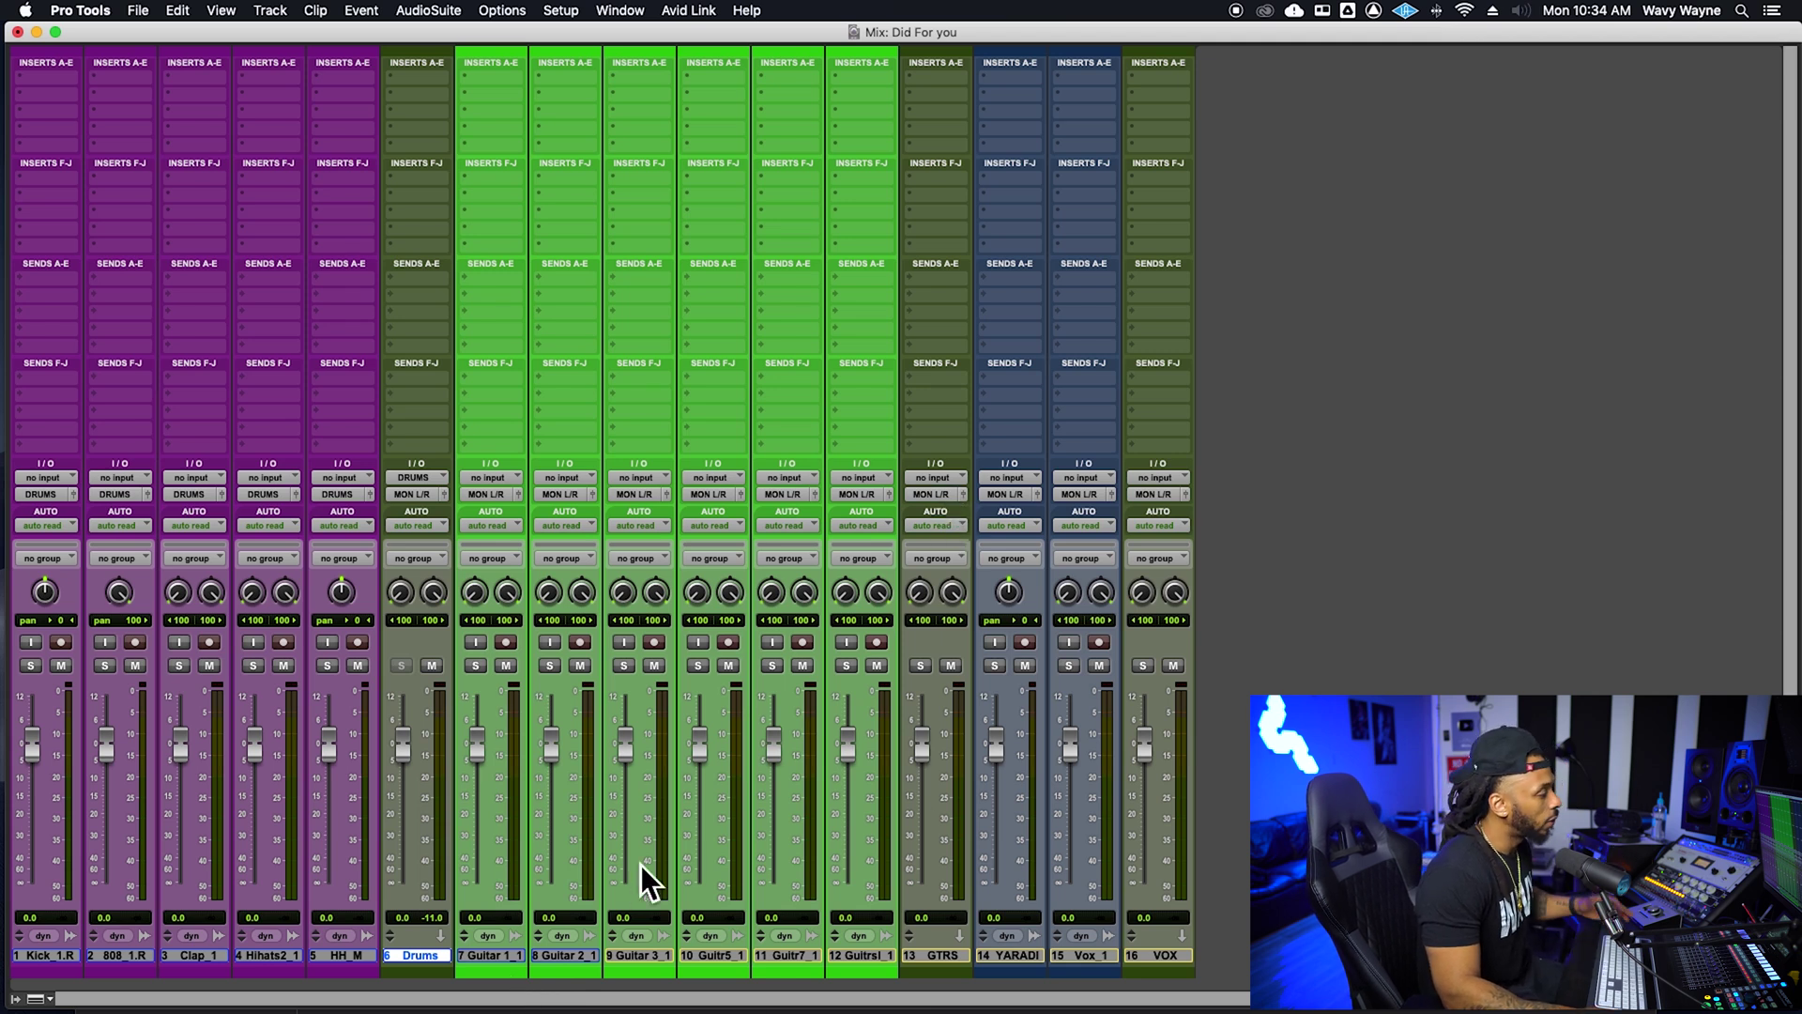
Select Guitar 1_1 through track 12 and bring up their output routing choices.
{"action": "left_click", "coordinate": [498, 957]}
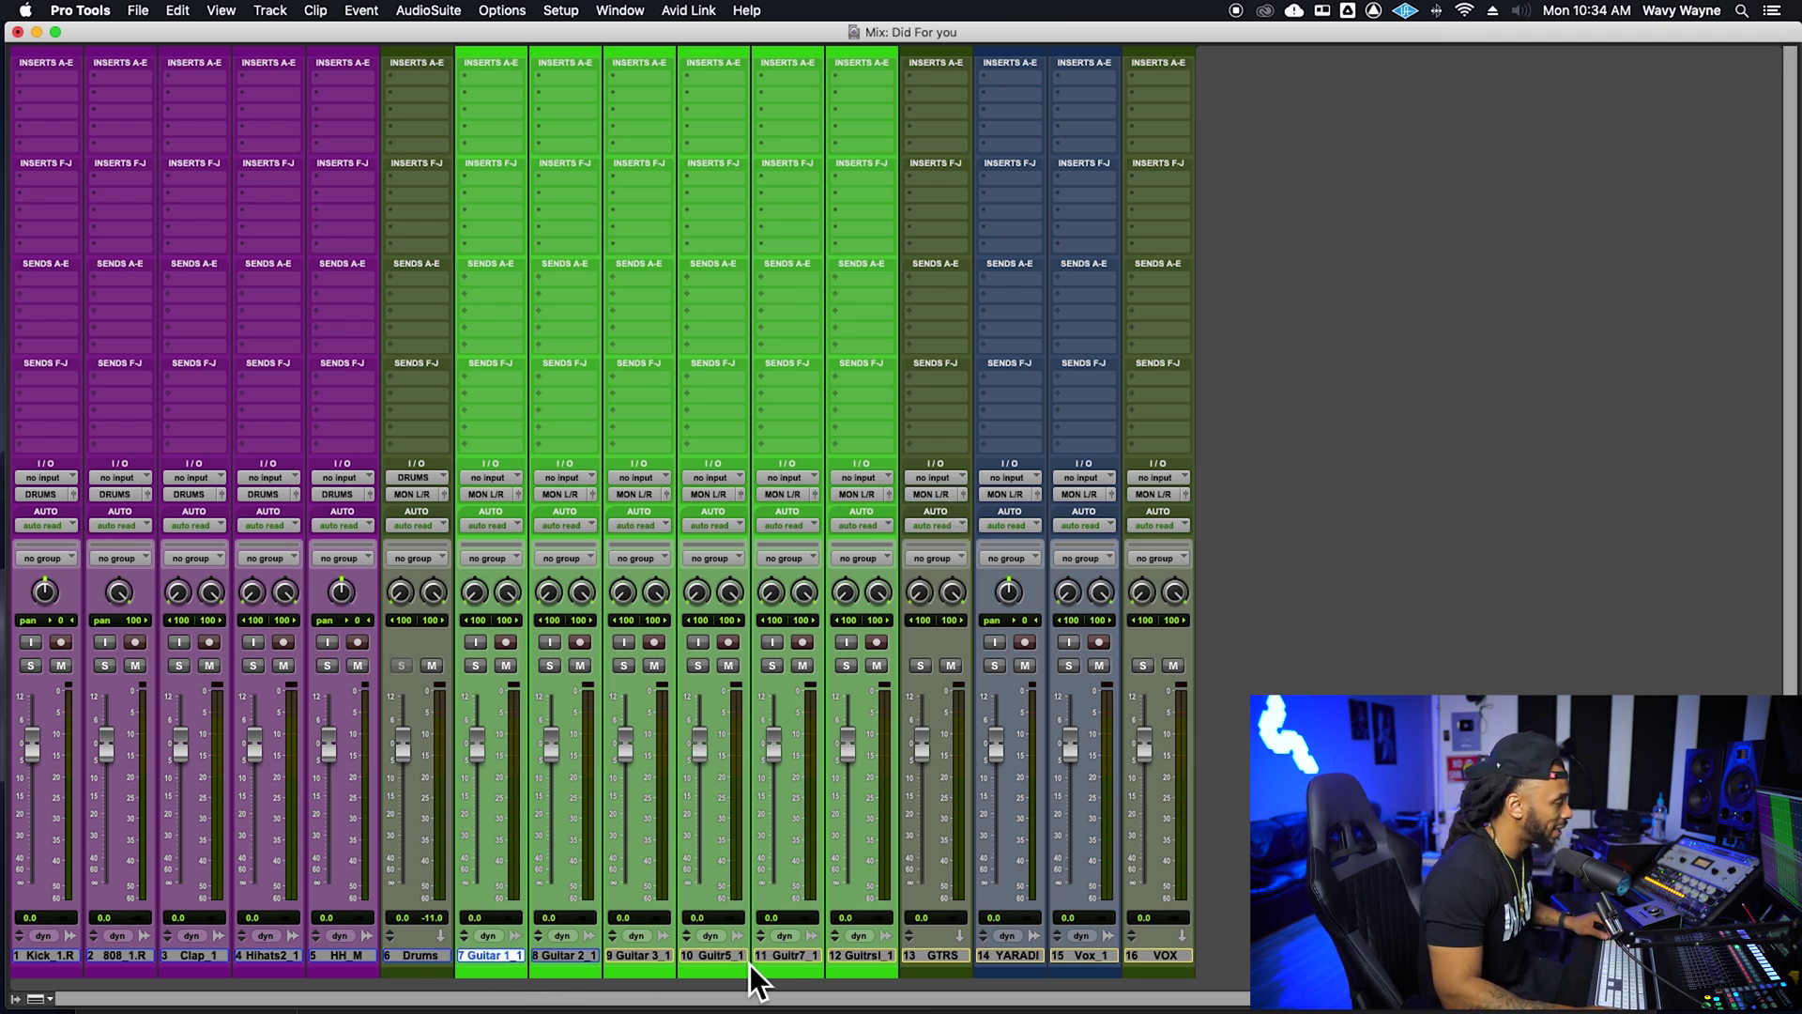
{"action": "left_click", "coordinate": [860, 958], "text": "shift"}
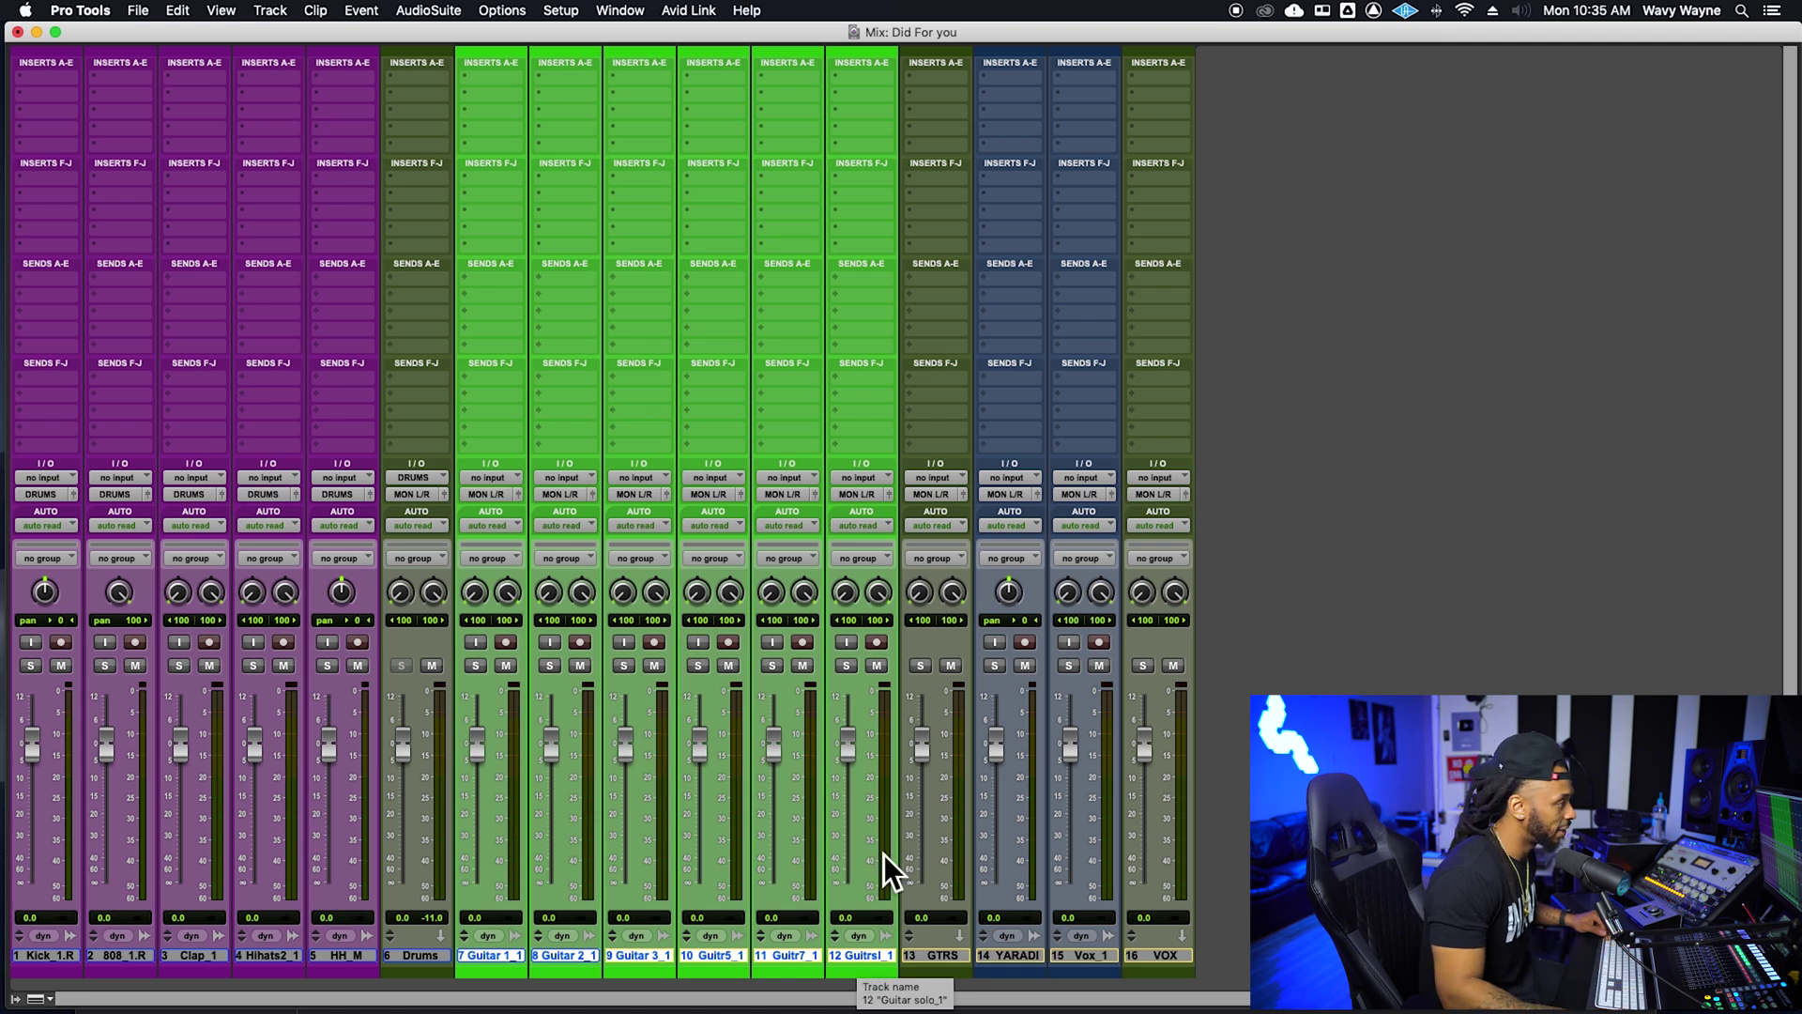
{"action": "left_click", "coordinate": [867, 498]}
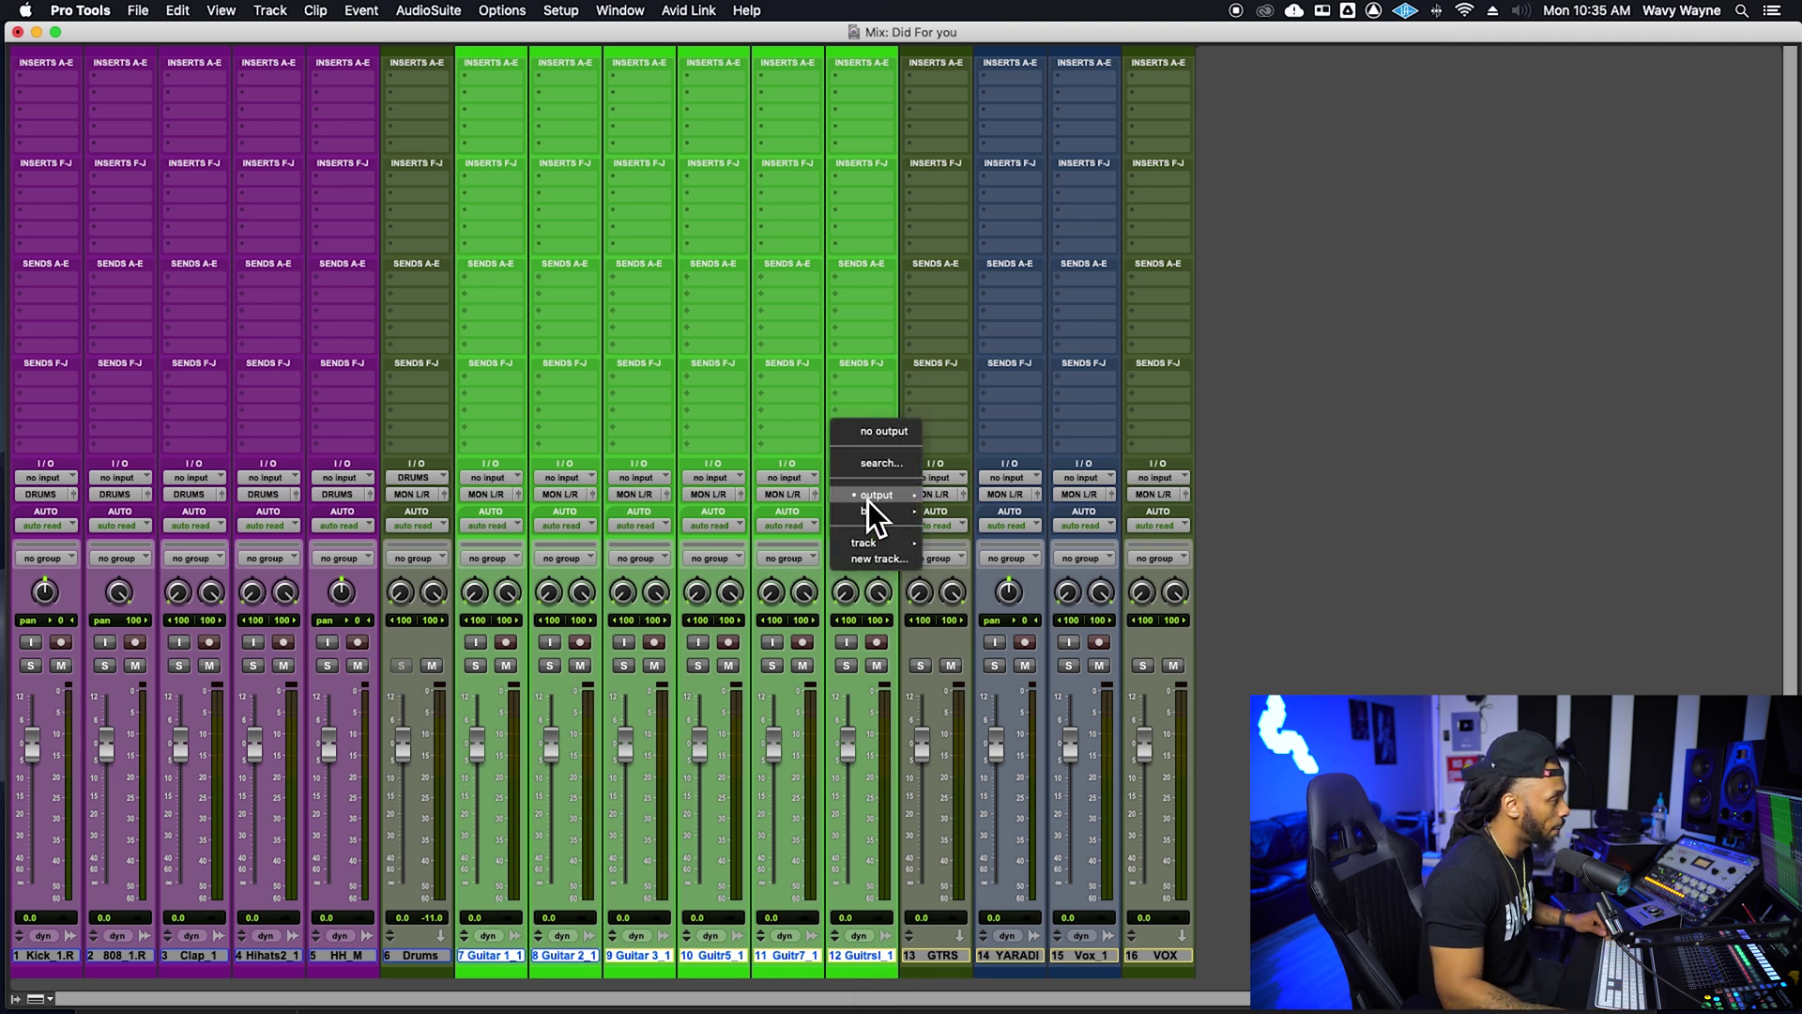
Send the six selected guitar tracks' outputs to GTRS (Stereo).
{"action": "mouse_move", "coordinate": [871, 544]}
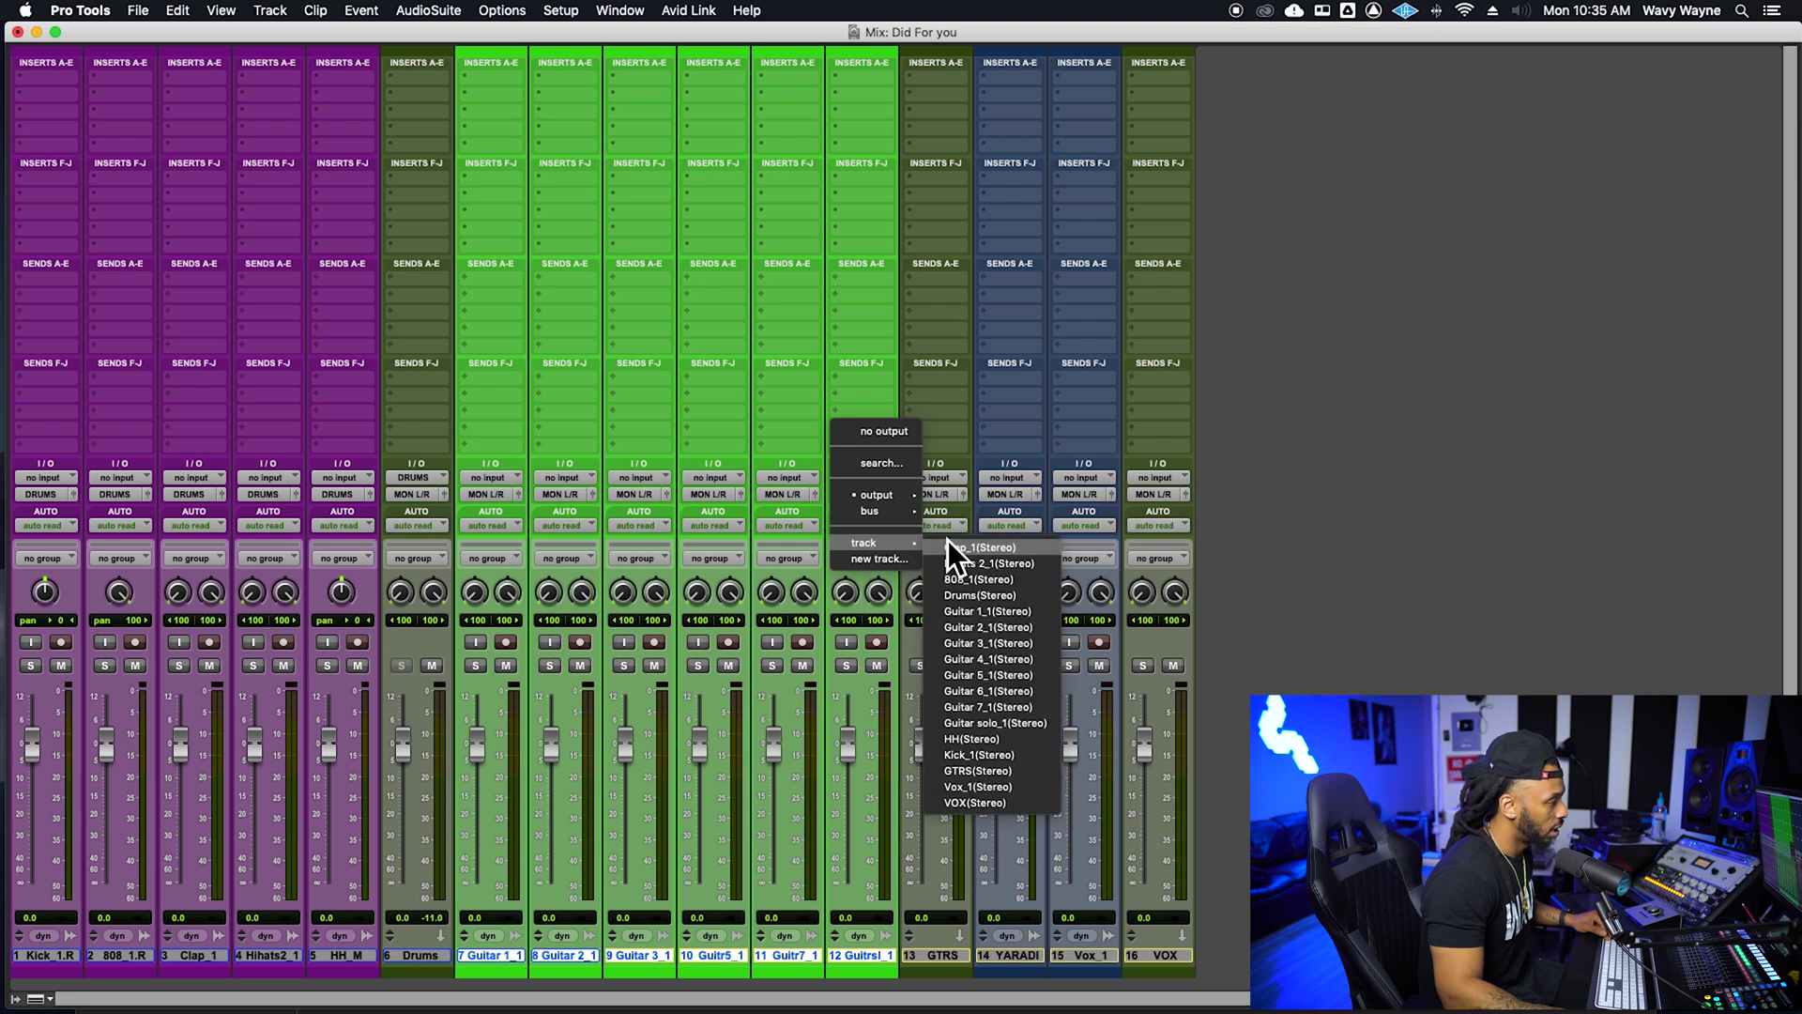
{"action": "left_click", "coordinate": [988, 779]}
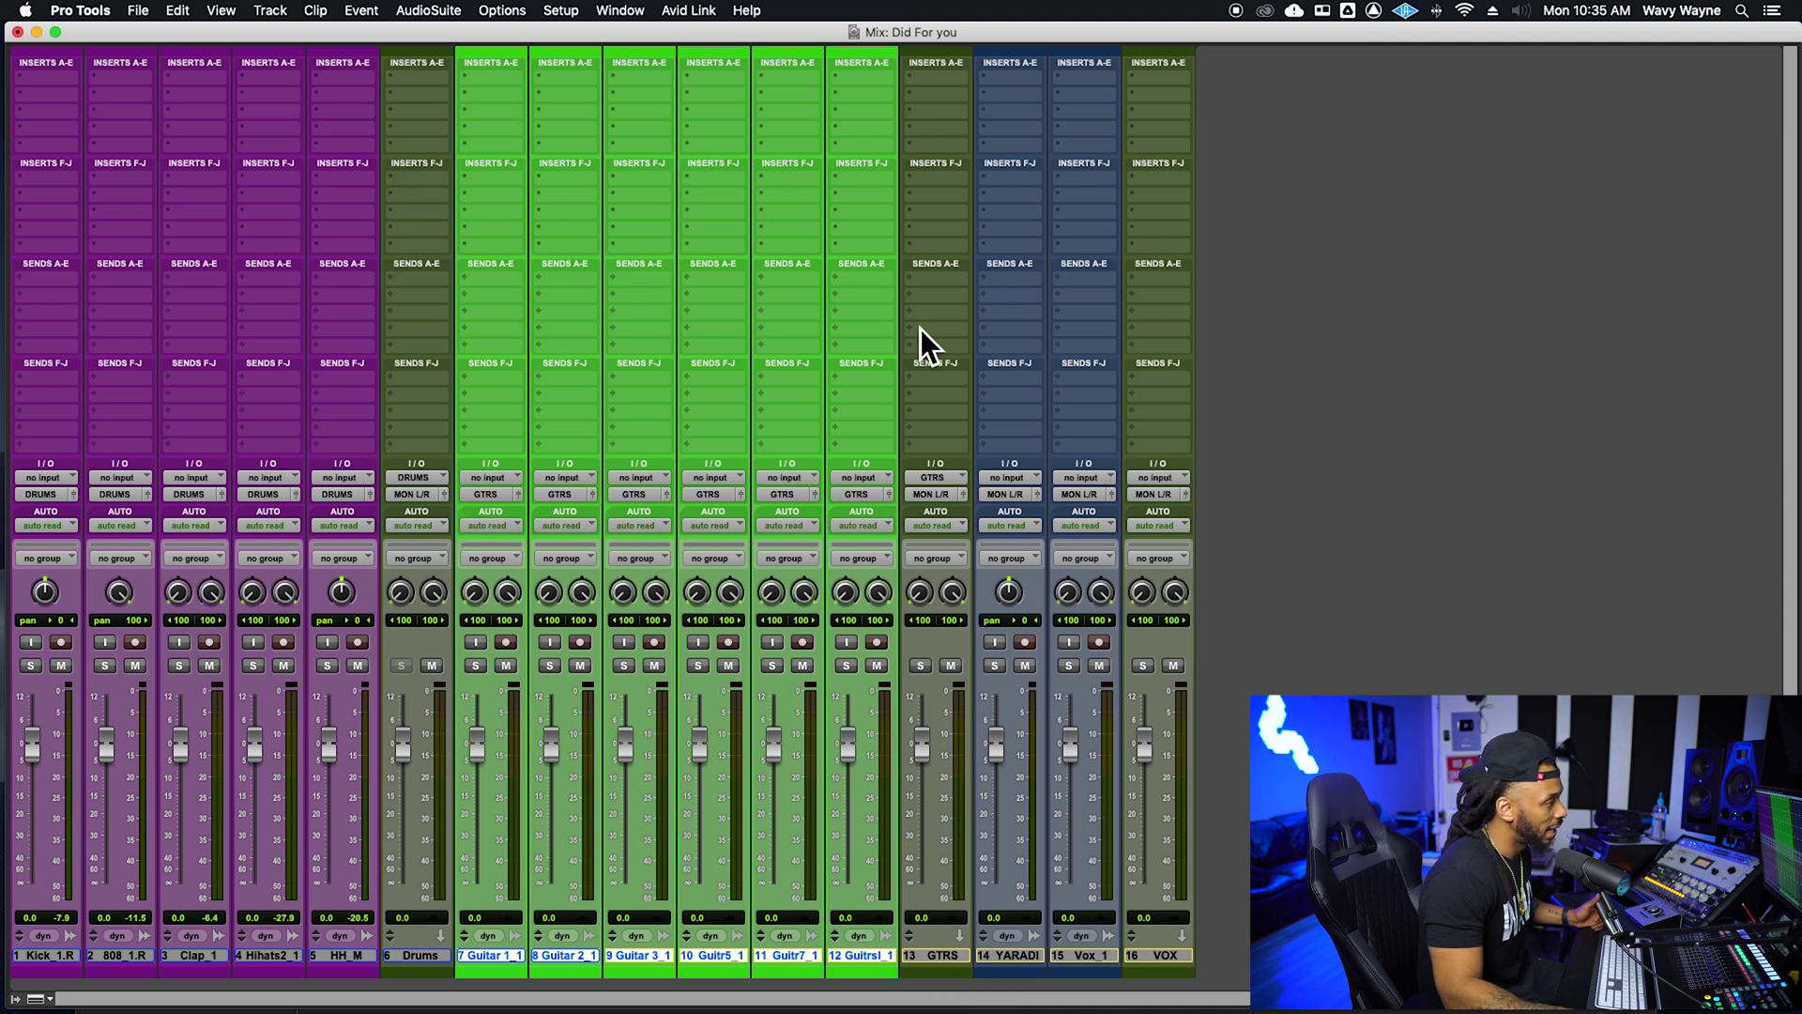
{"action": "left_click", "coordinate": [937, 955], "text": "shift"}
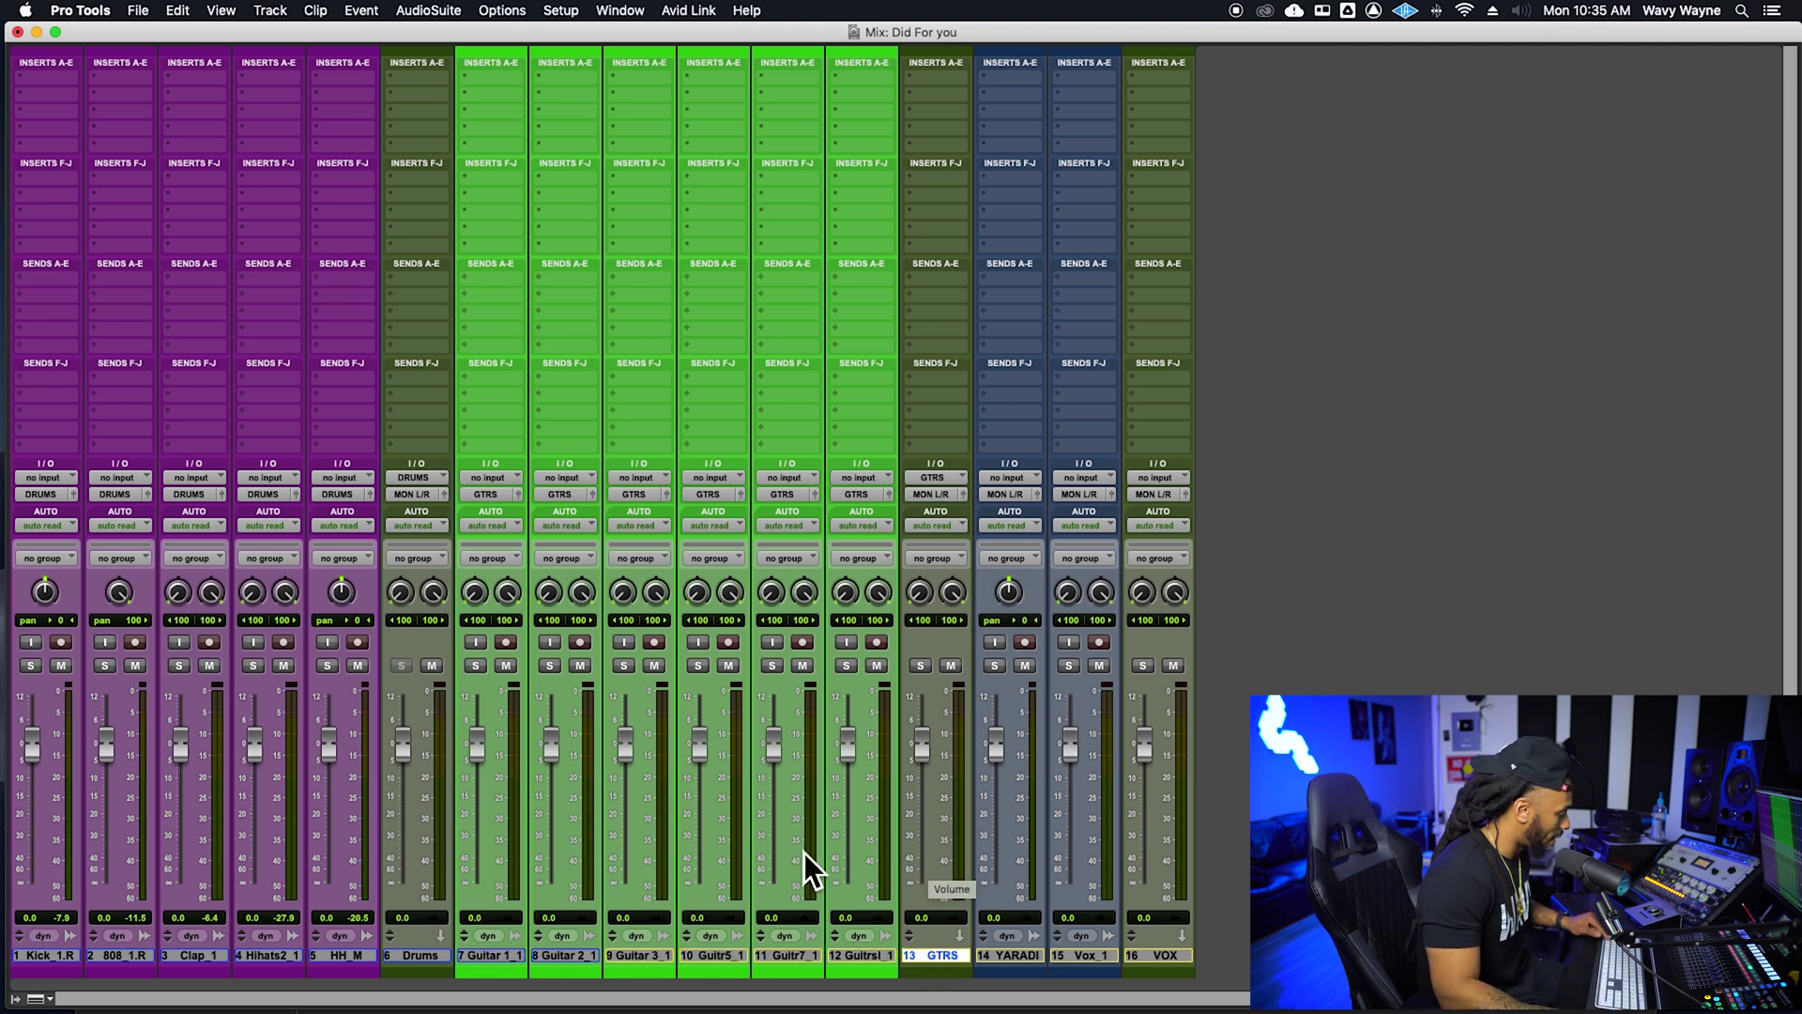
{"action": "left_click", "coordinate": [627, 669]}
{"action": "left_click", "coordinate": [478, 668]}
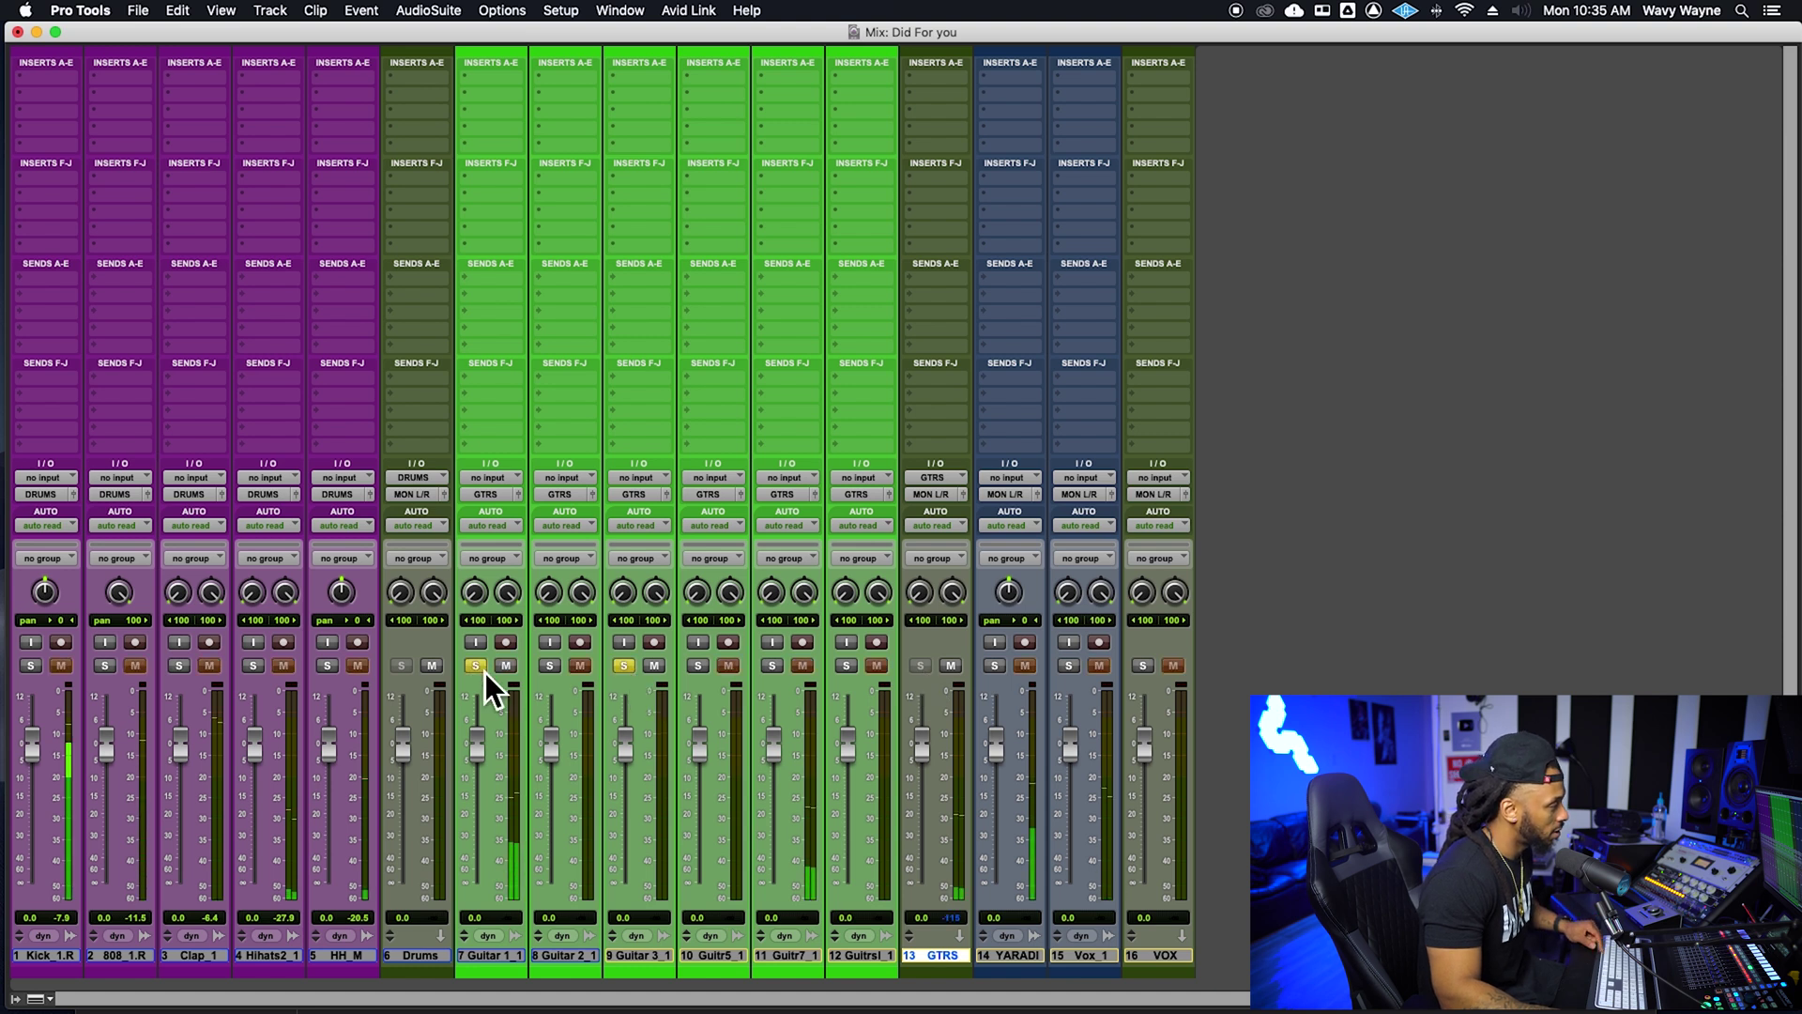
{"action": "left_click", "coordinate": [475, 667]}
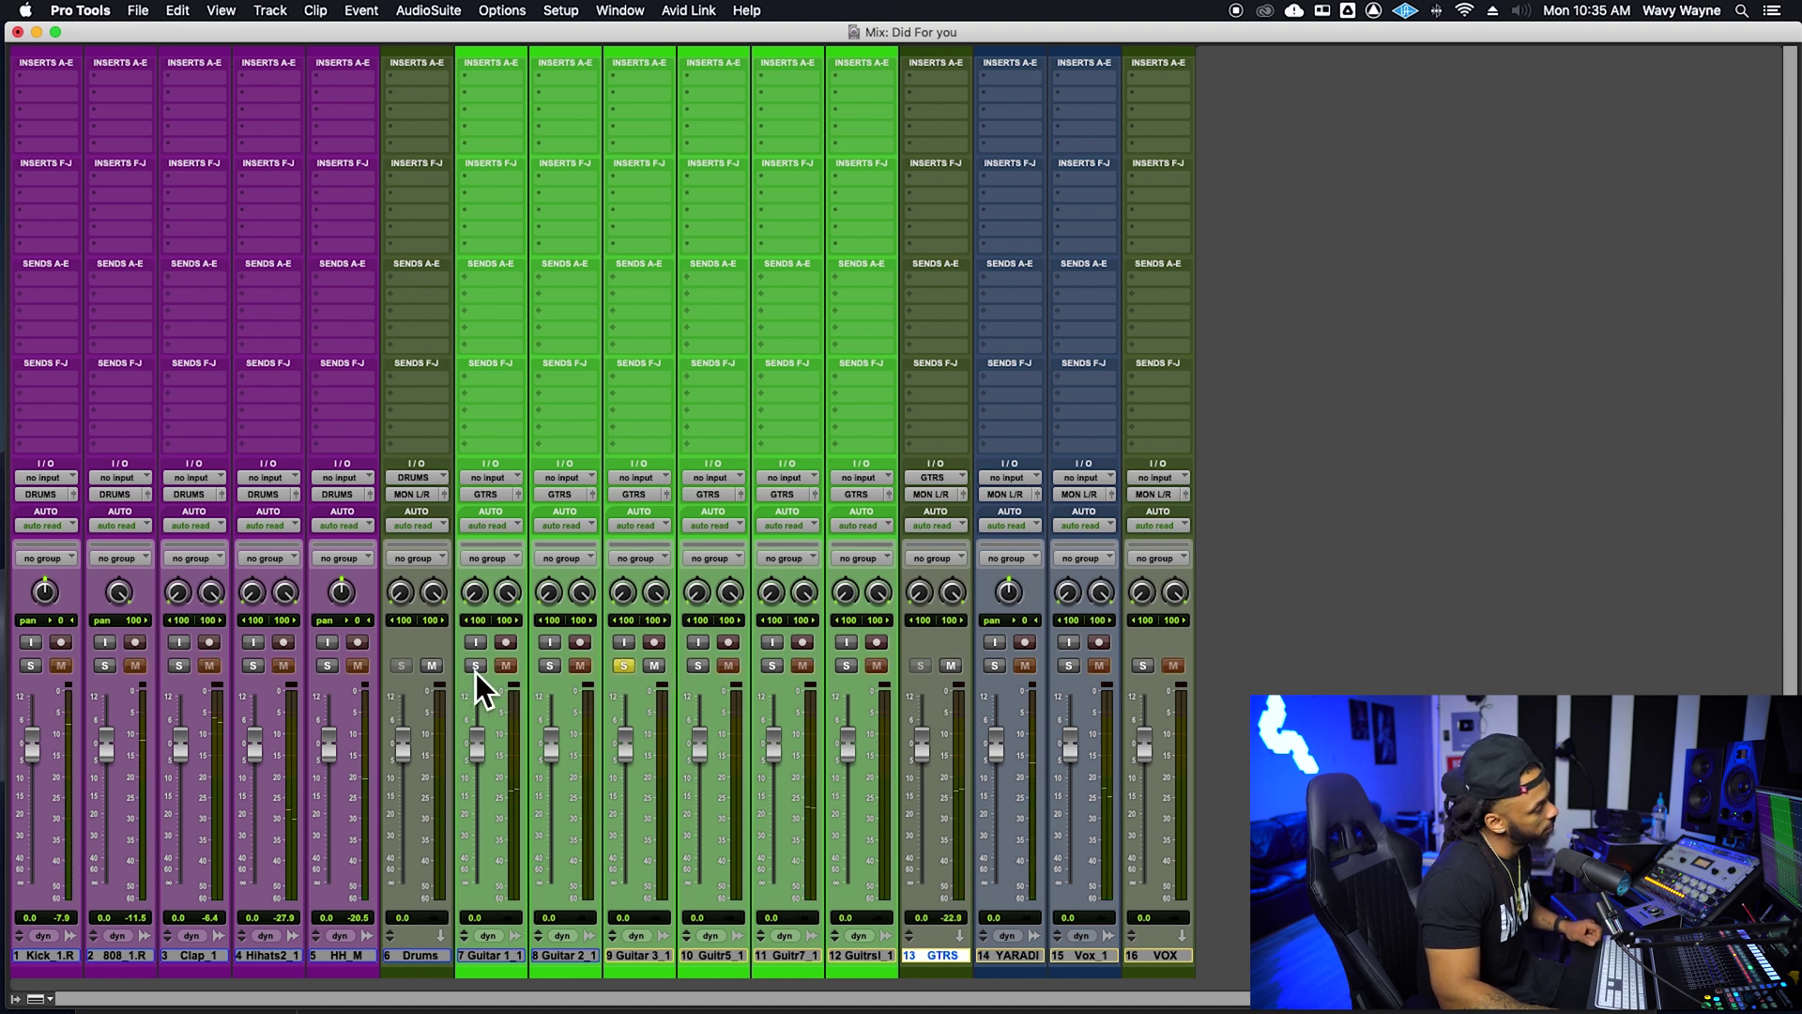
{"action": "left_click", "coordinate": [624, 666]}
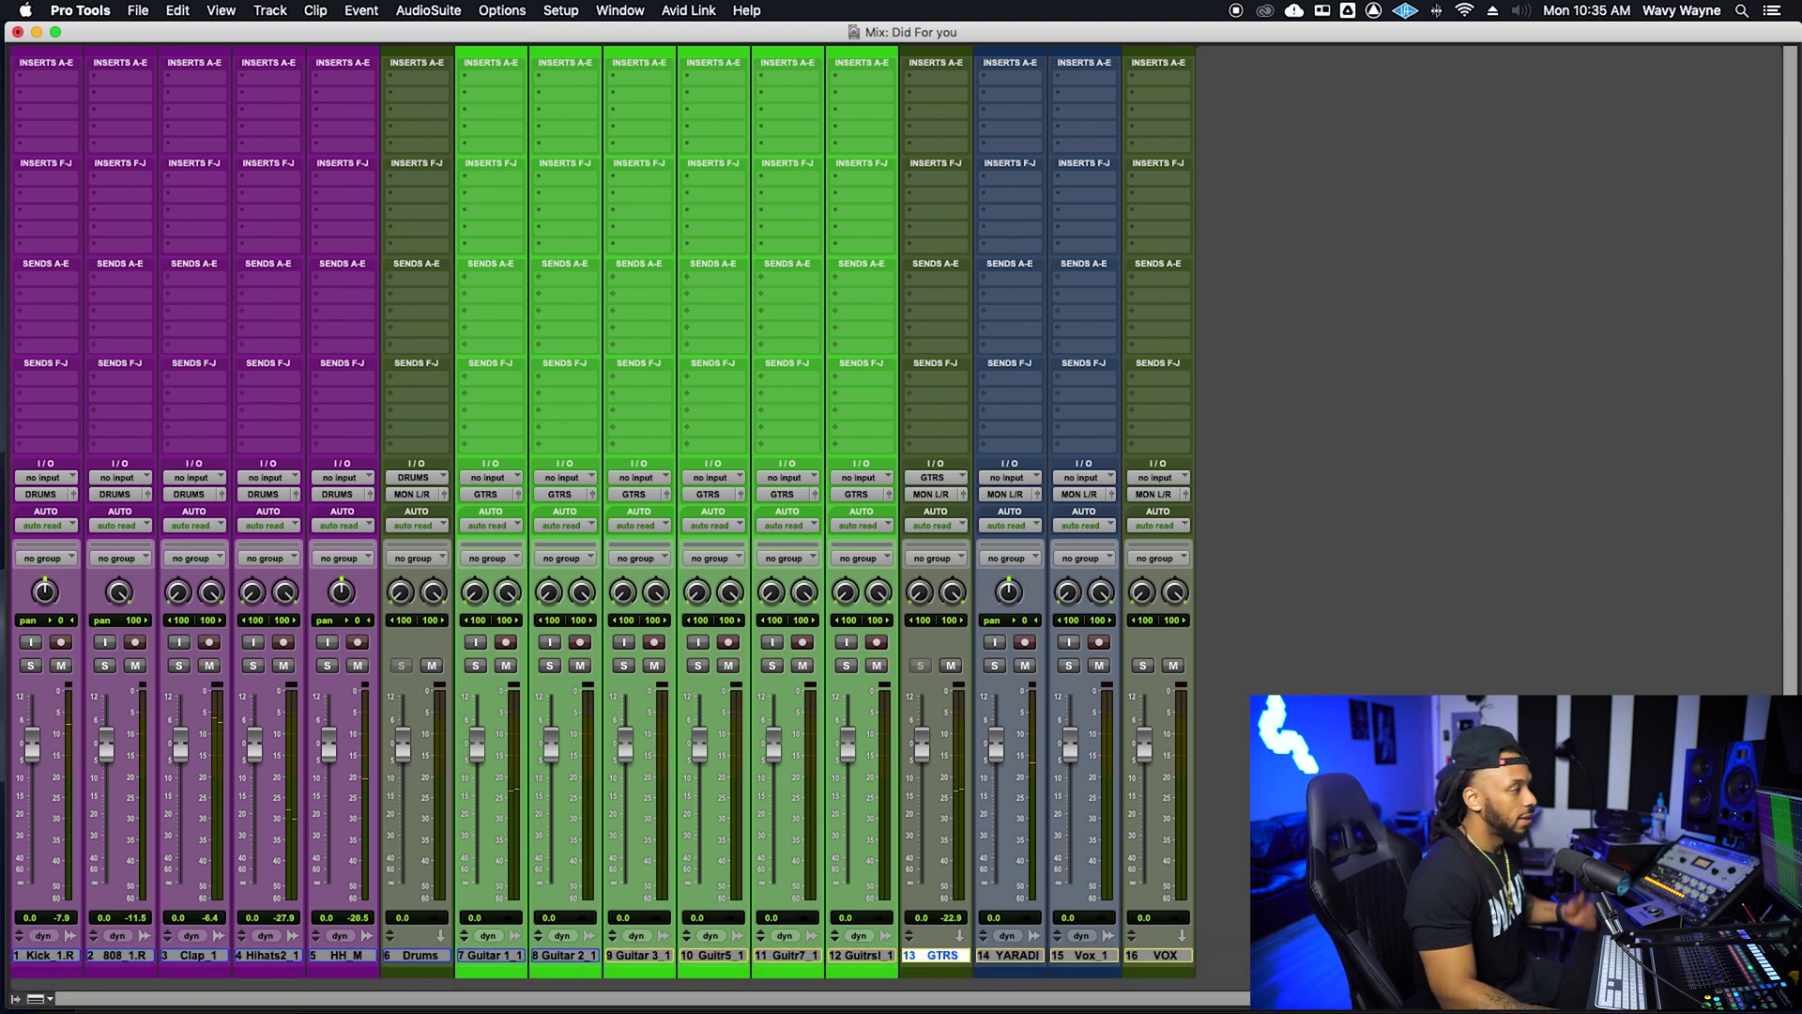
Select YARADI and Vox_1 and set their output to VOX (Stereo).
{"action": "left_click_drag", "start_coordinate": [1012, 955], "coordinate": [1103, 957]}
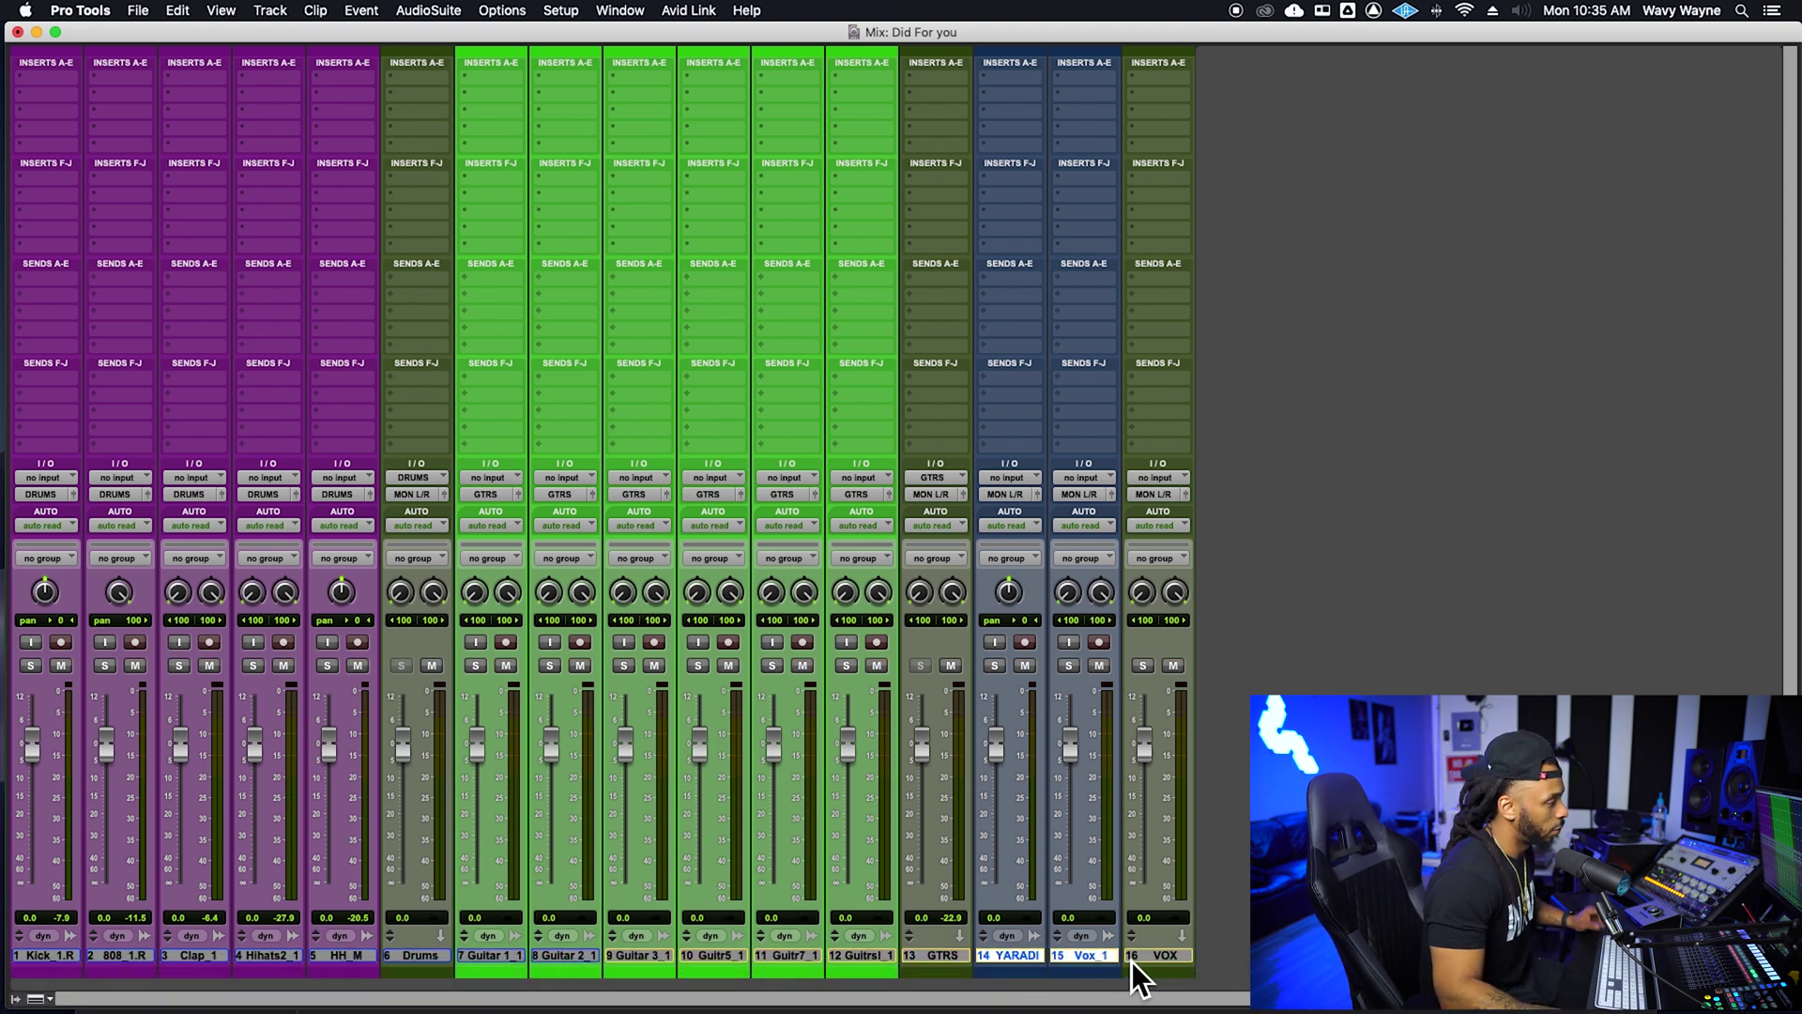
{"action": "left_click", "coordinate": [1087, 495]}
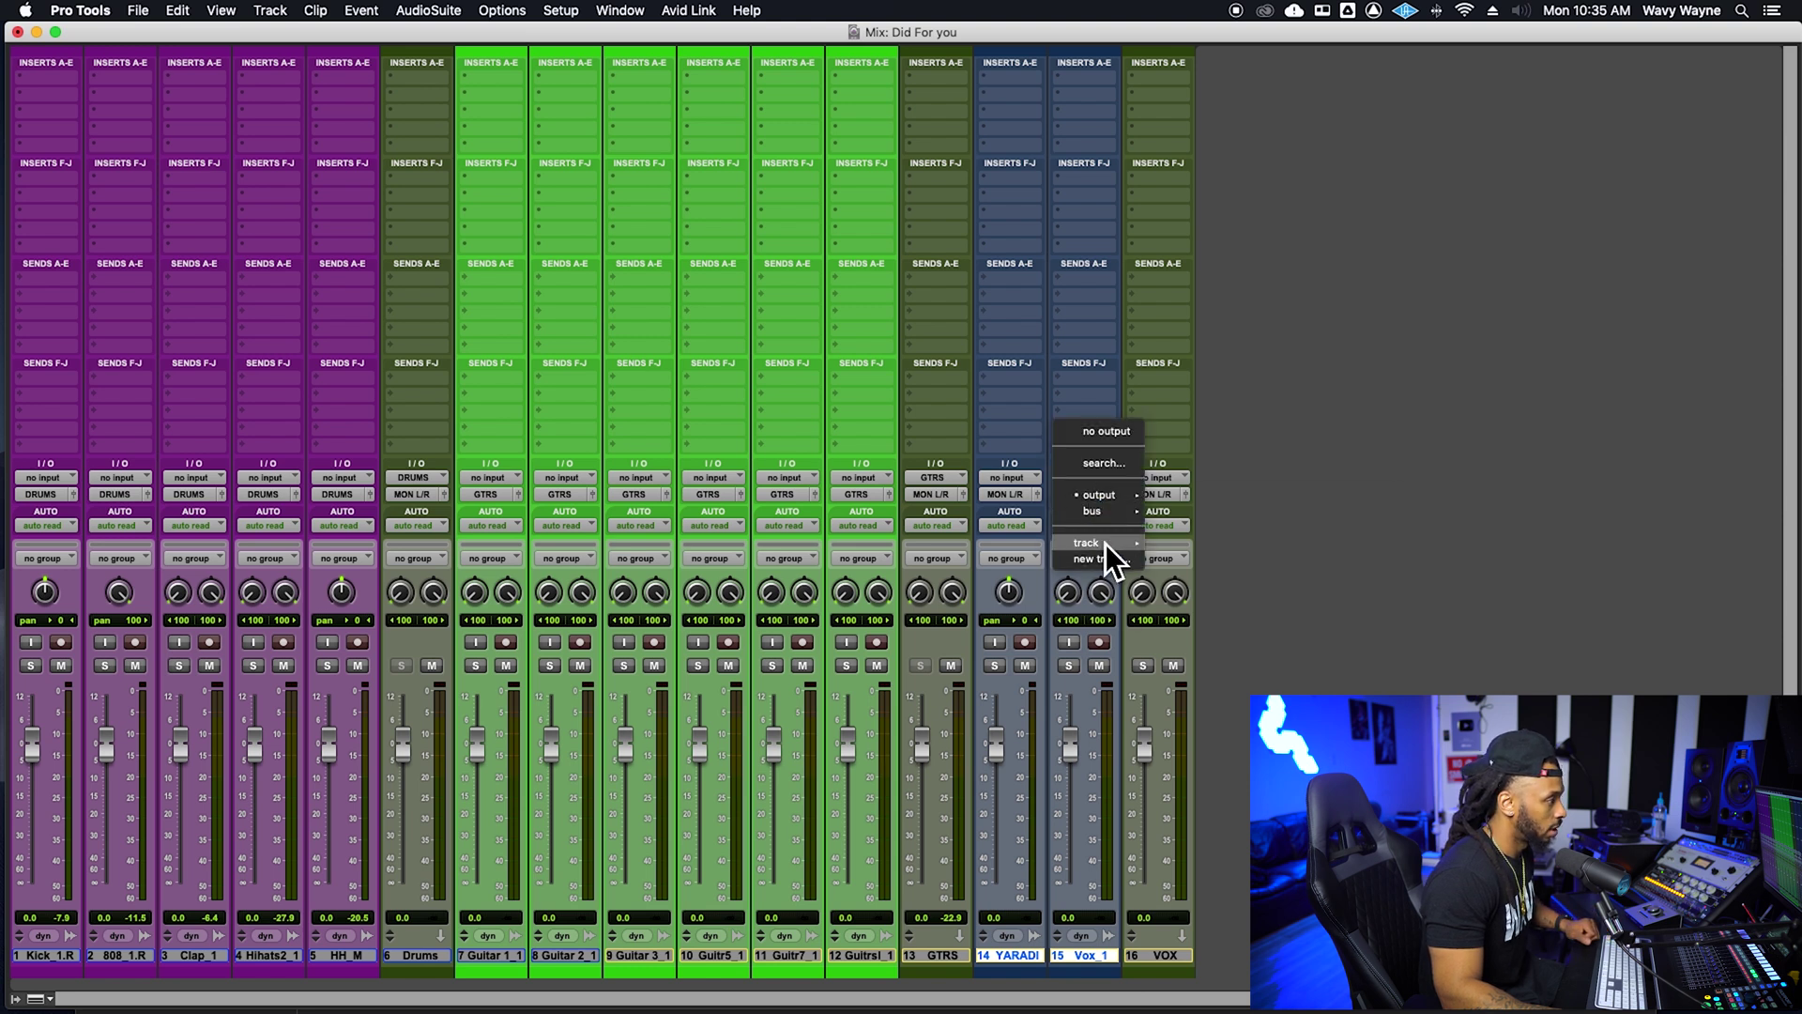
{"action": "mouse_move", "coordinate": [1103, 543]}
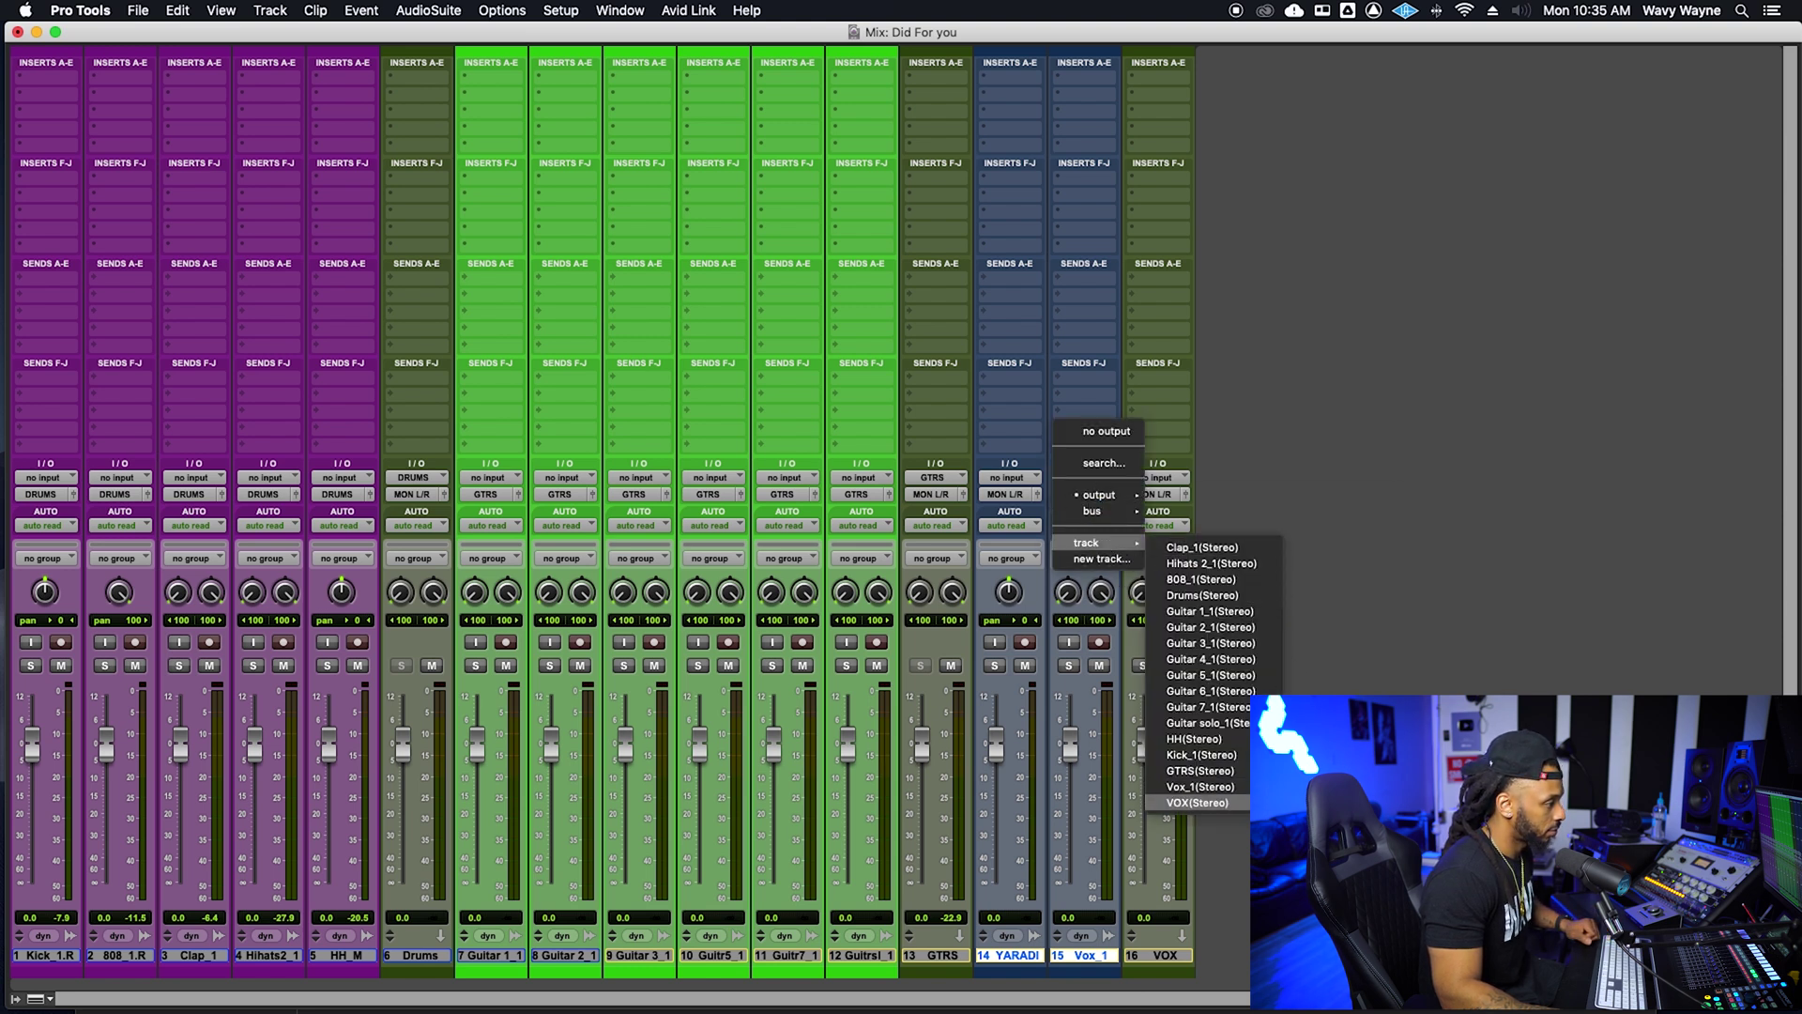
{"action": "left_click", "coordinate": [1196, 802]}
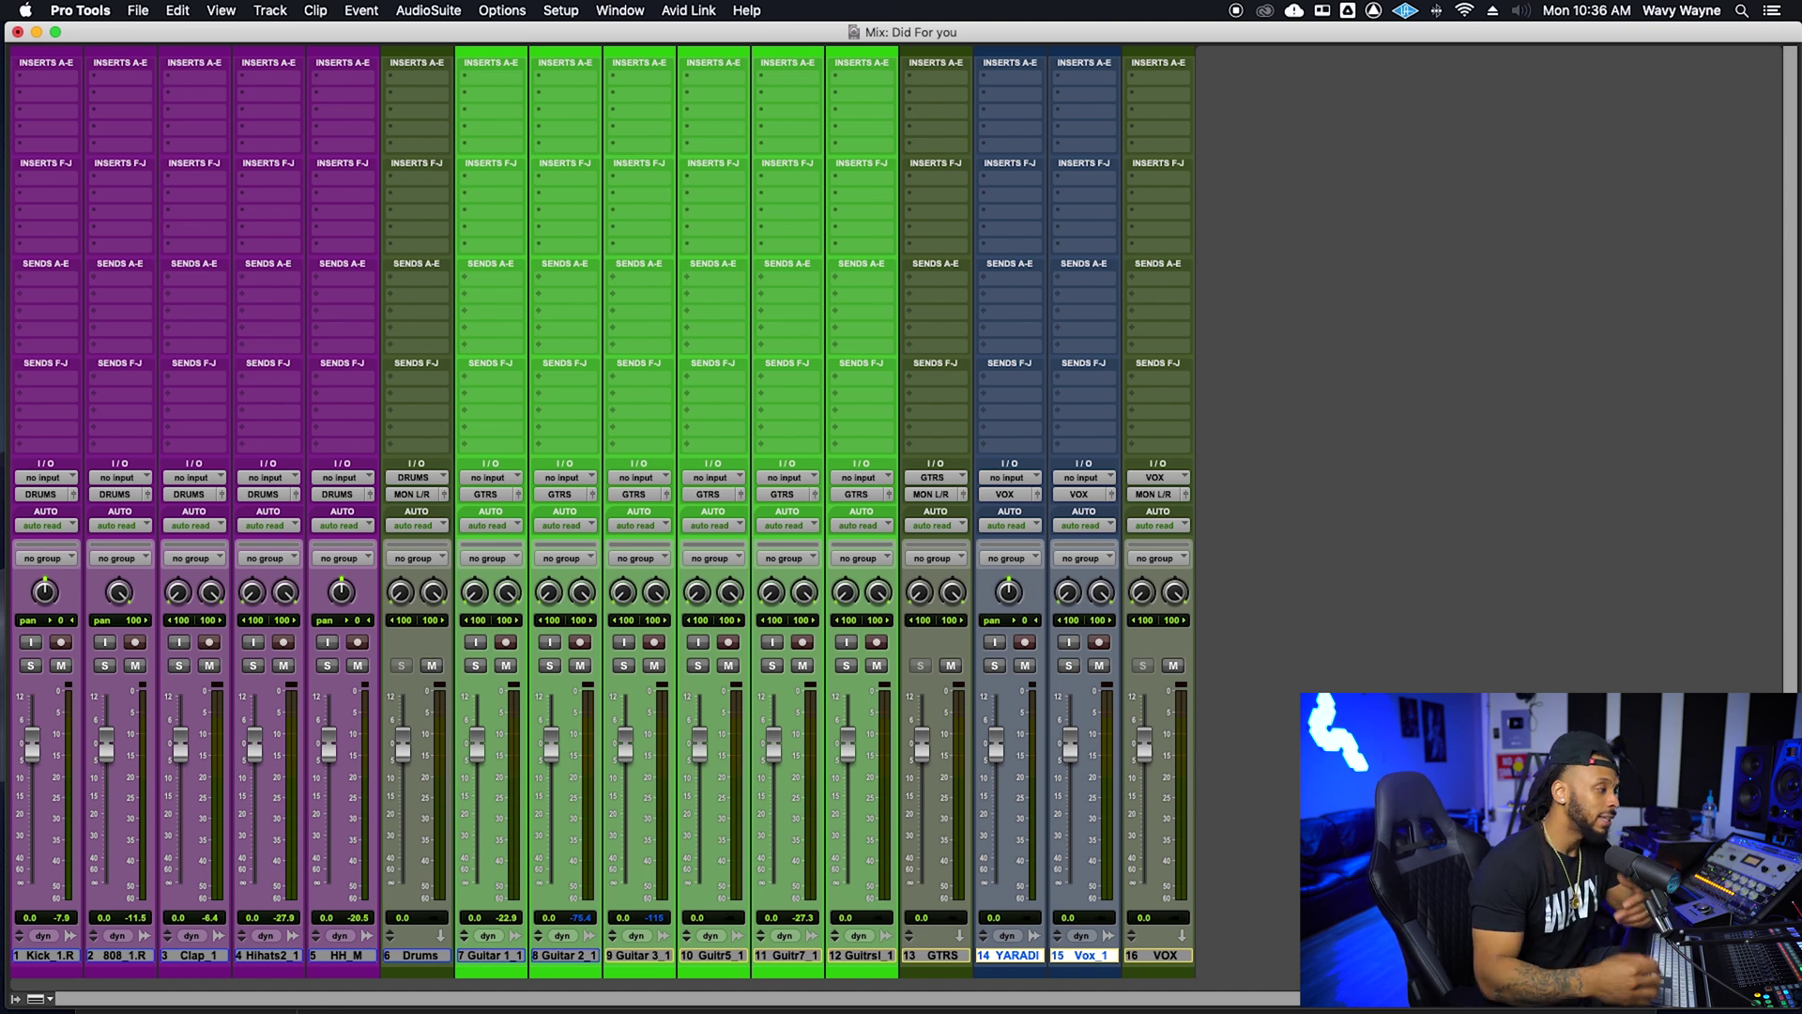
{"action": "left_click", "coordinate": [1174, 954]}
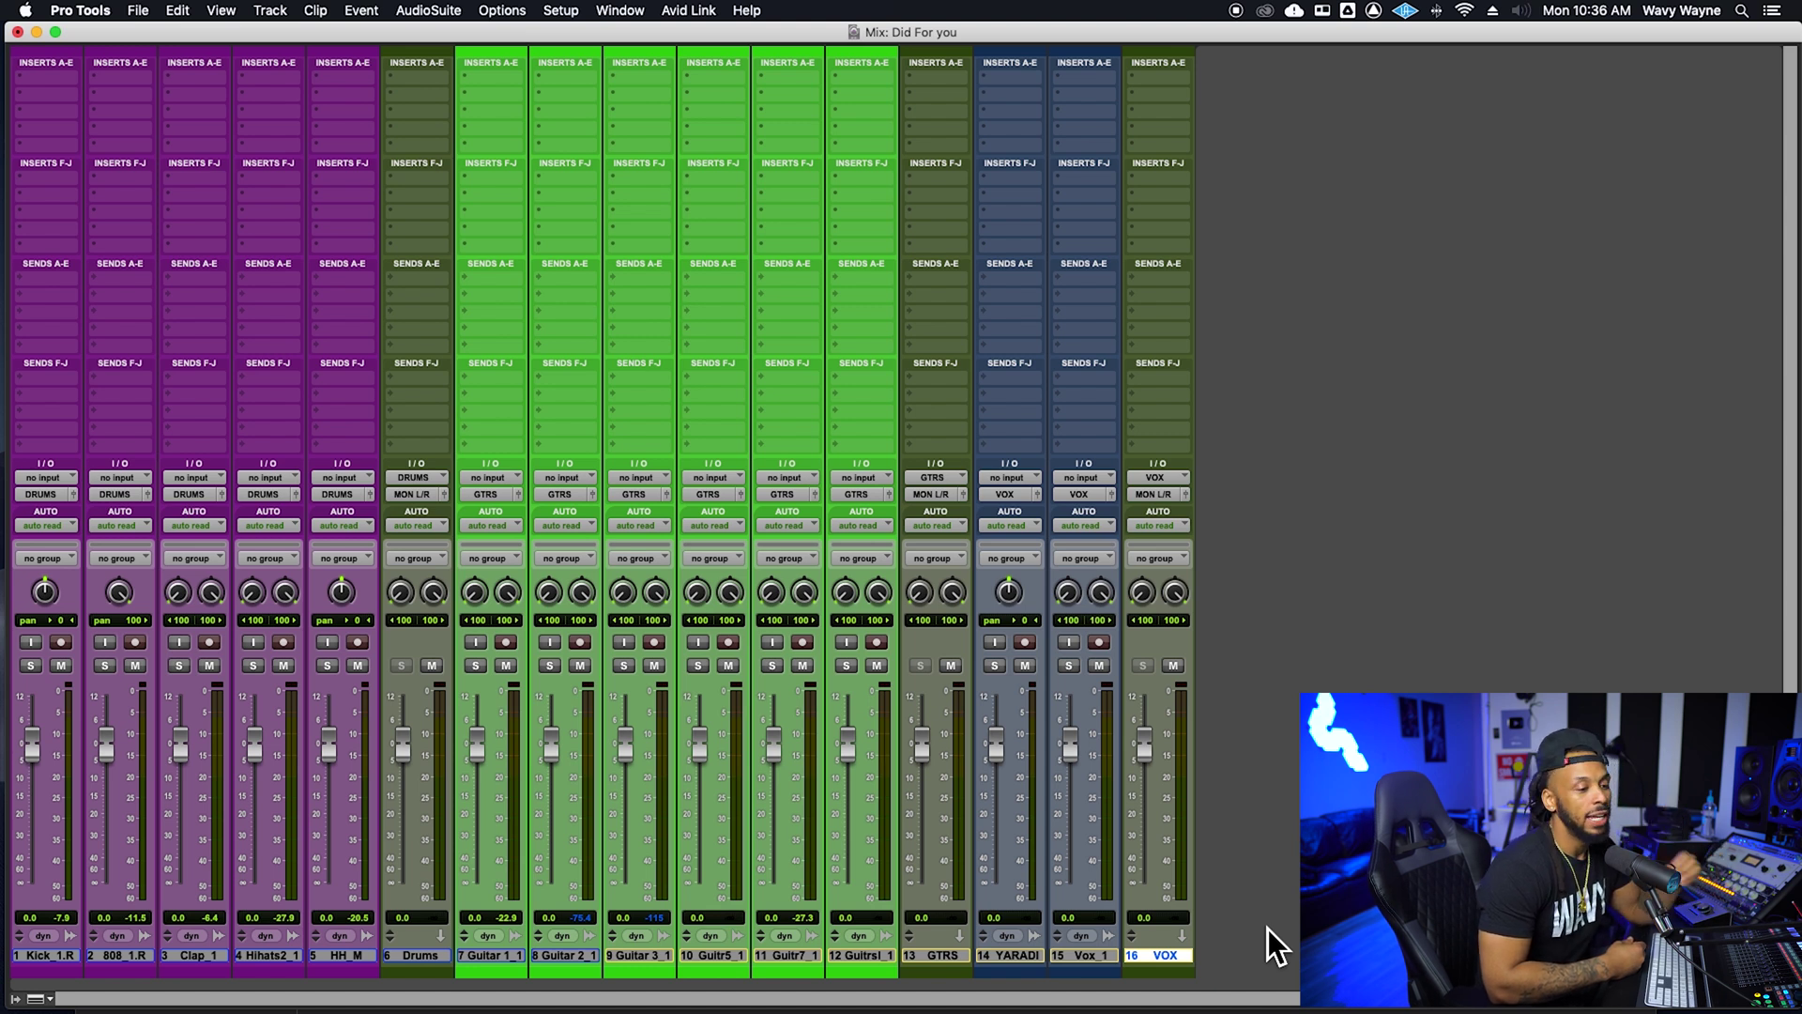
Create a stereo Master Fader track.
{"action": "key", "text": "super+shift+n"}
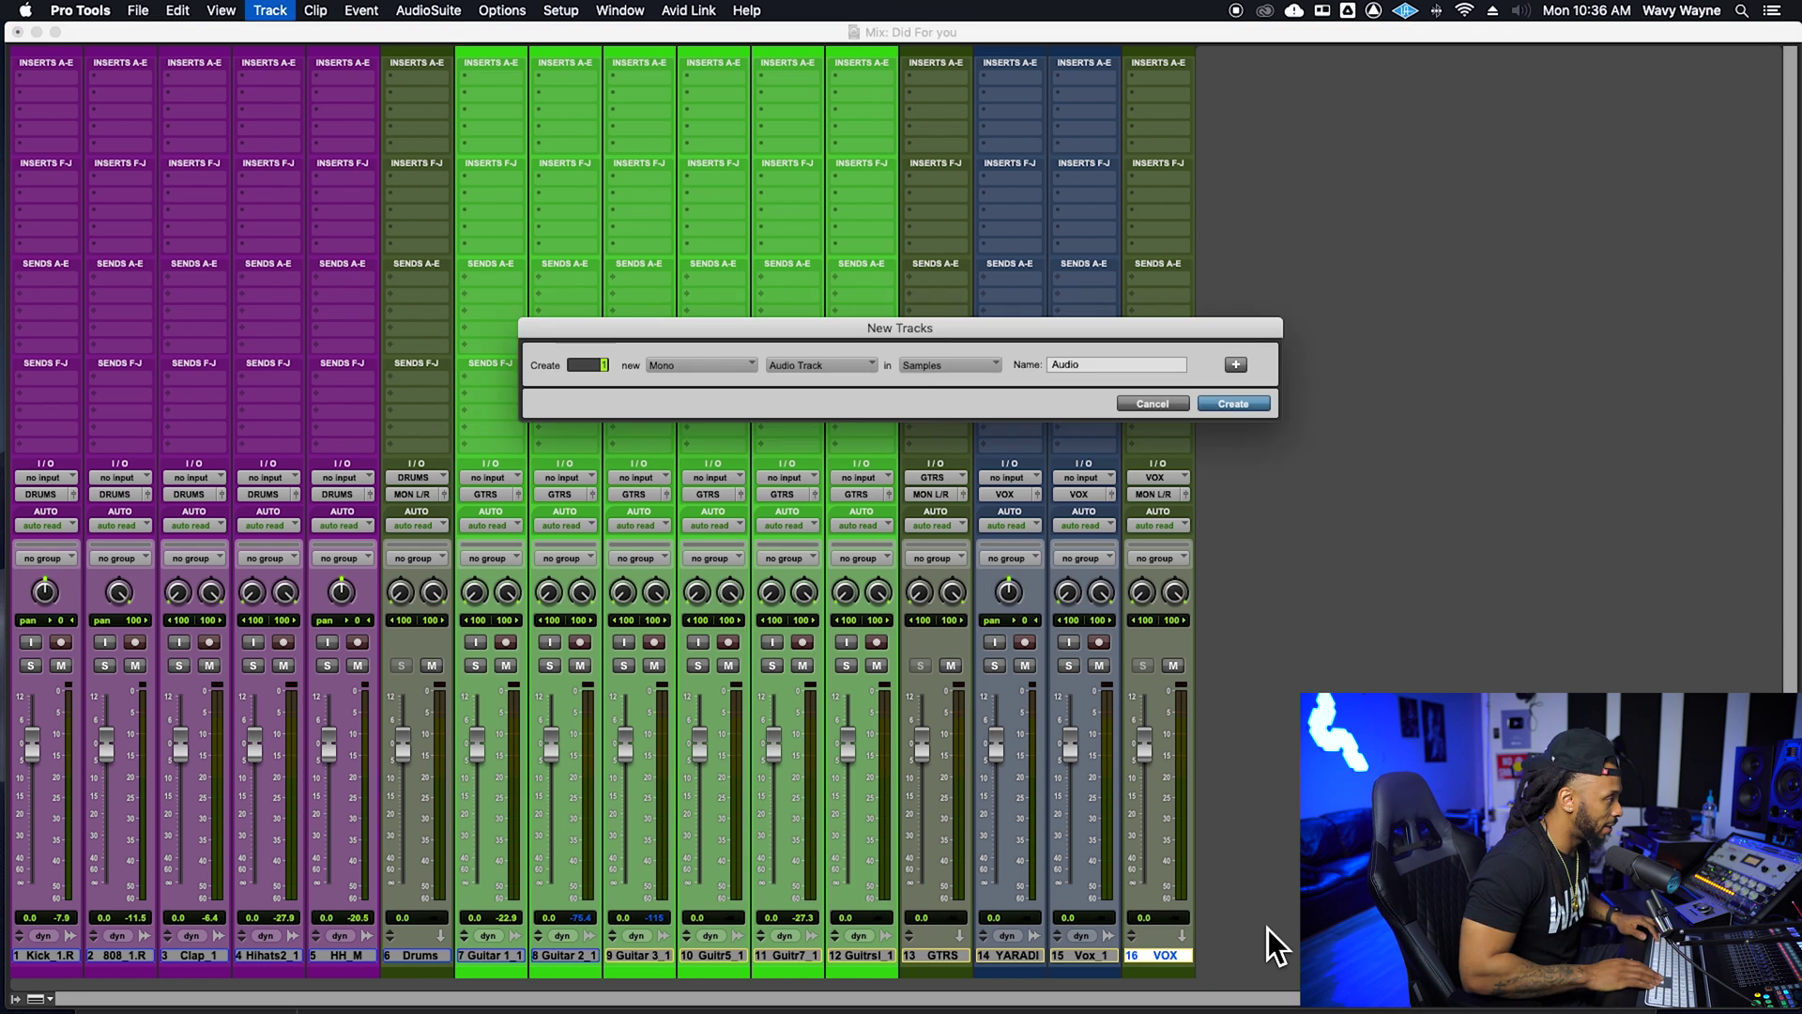
{"action": "key", "text": "super+Down"}
{"action": "key", "text": "super+Down"}
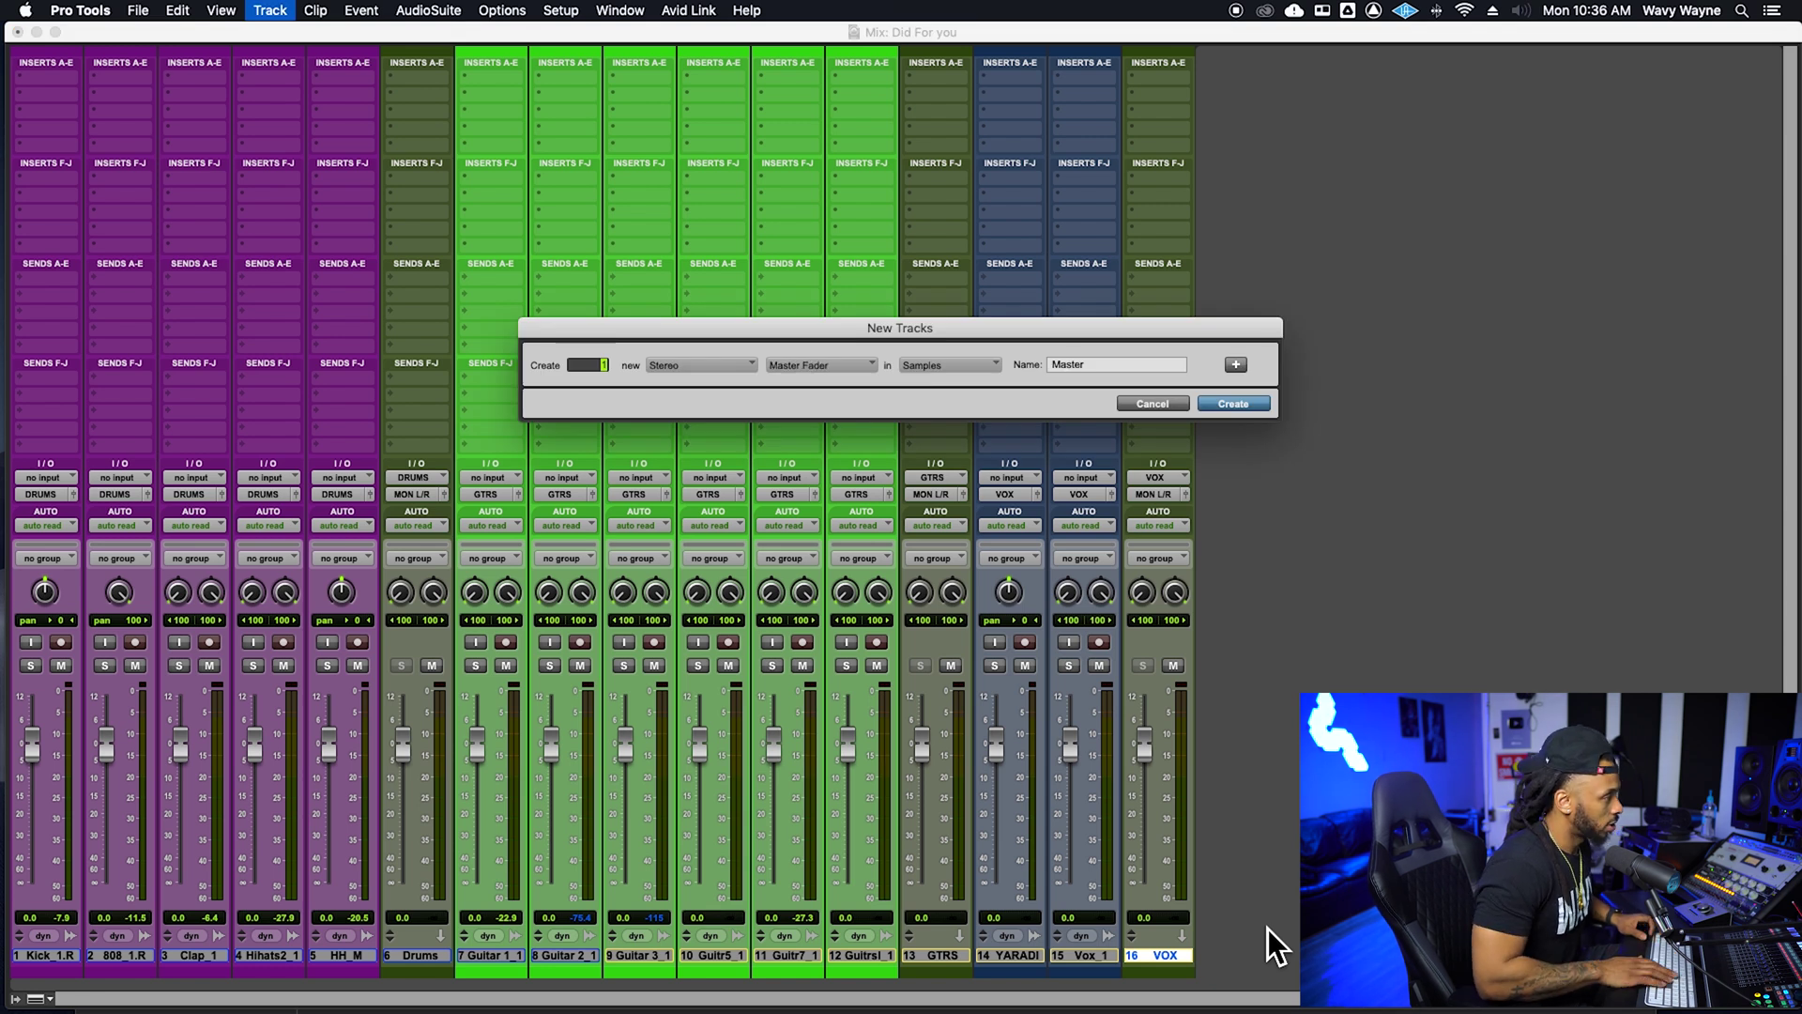
{"action": "key", "text": "Return"}
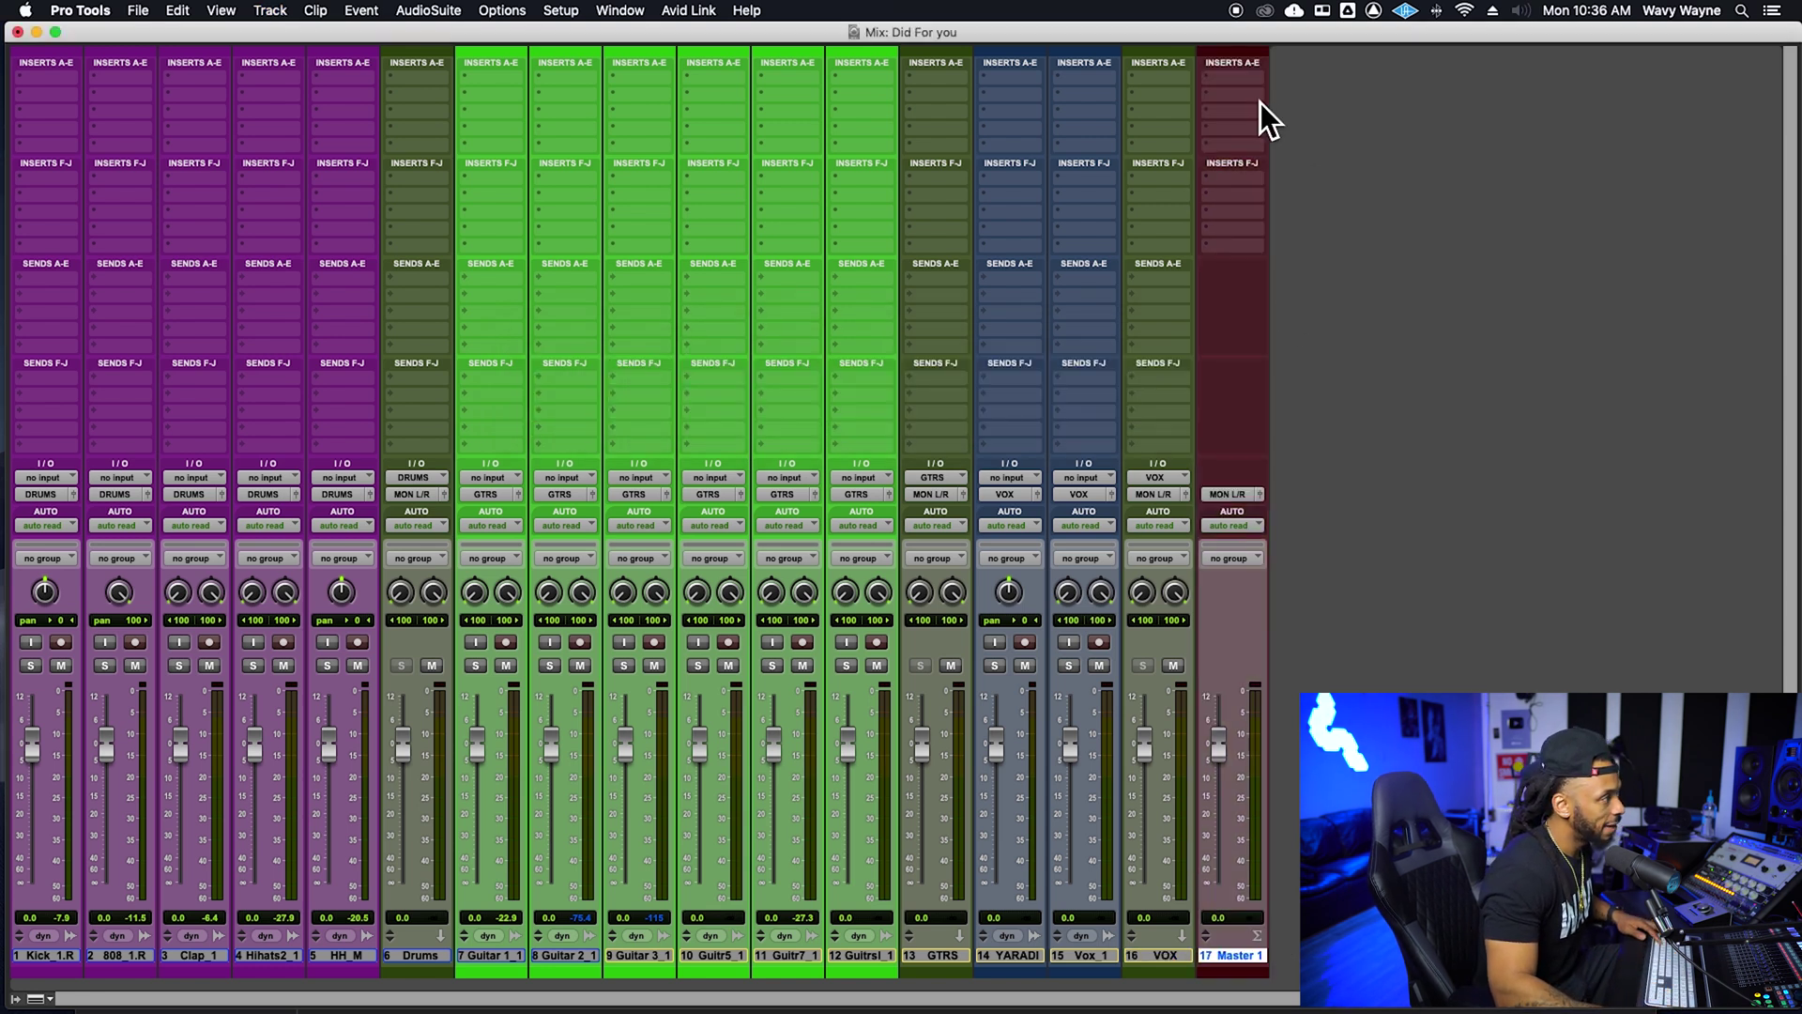
Insert the Maxim (stereo) limiter on the Master track and position its window alongside.
{"action": "left_click", "coordinate": [1241, 97]}
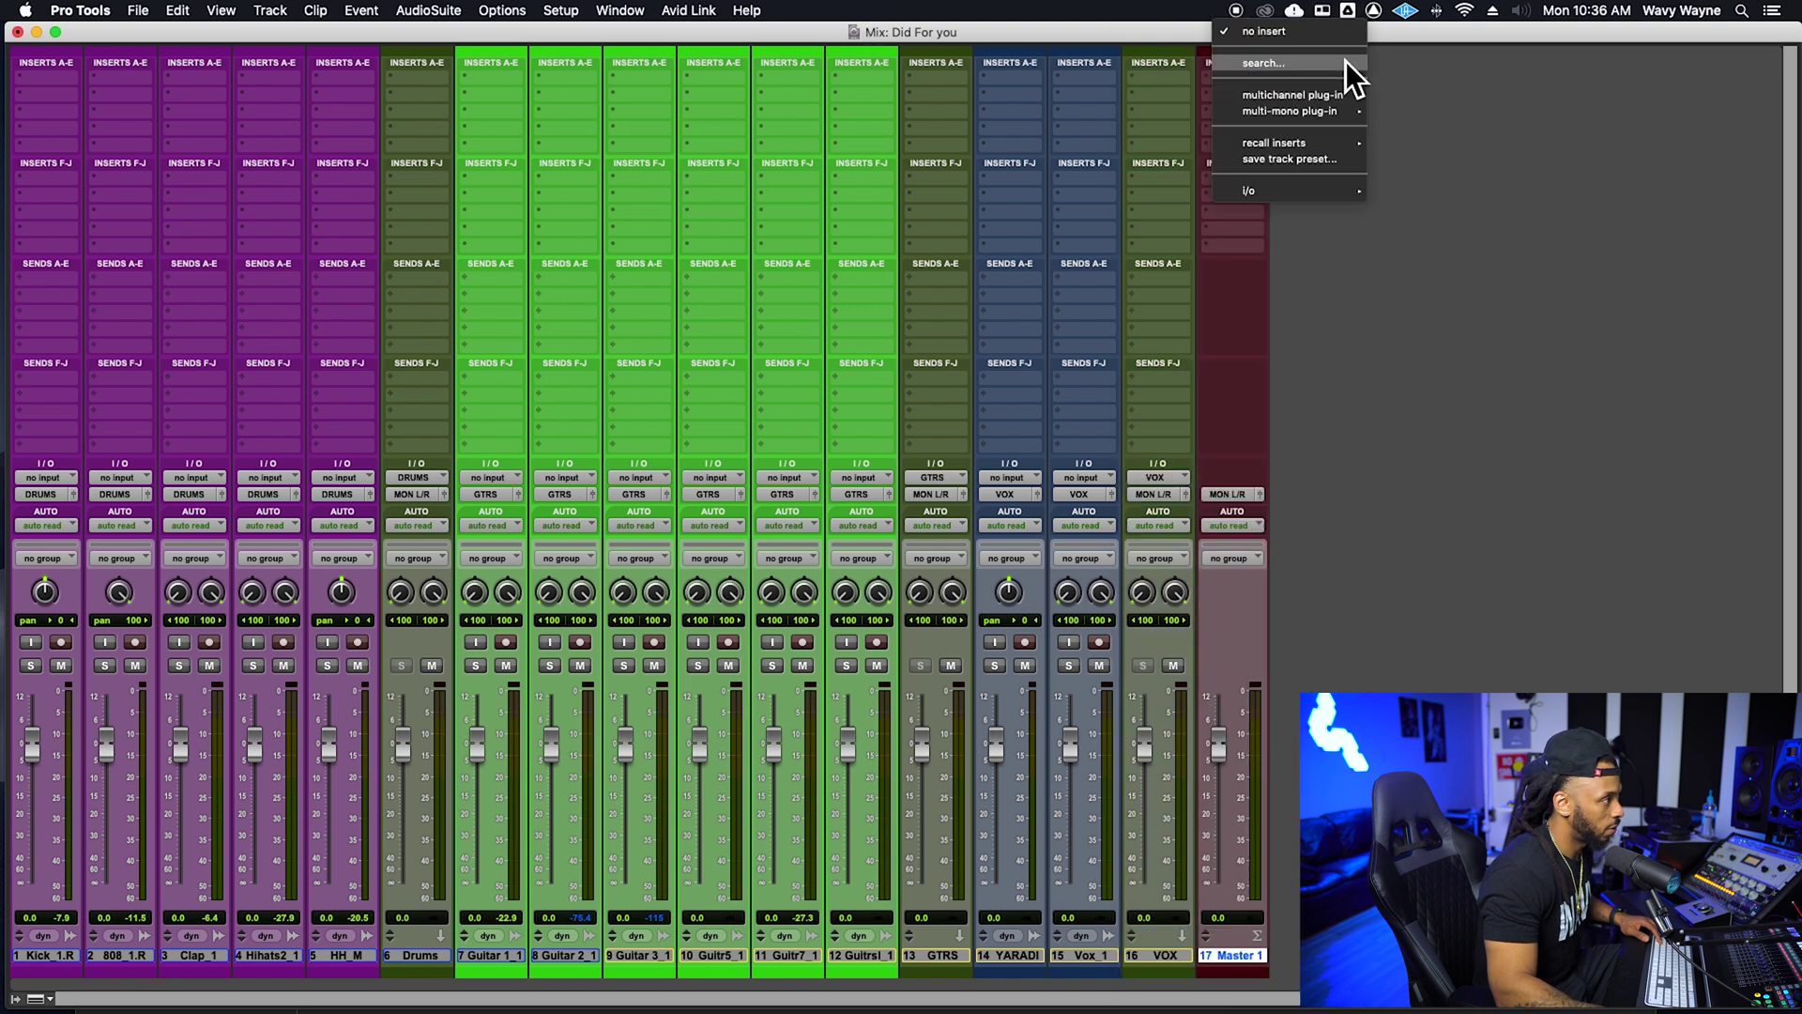
{"action": "left_click", "coordinate": [1343, 63]}
{"action": "type", "text": "maxim"}
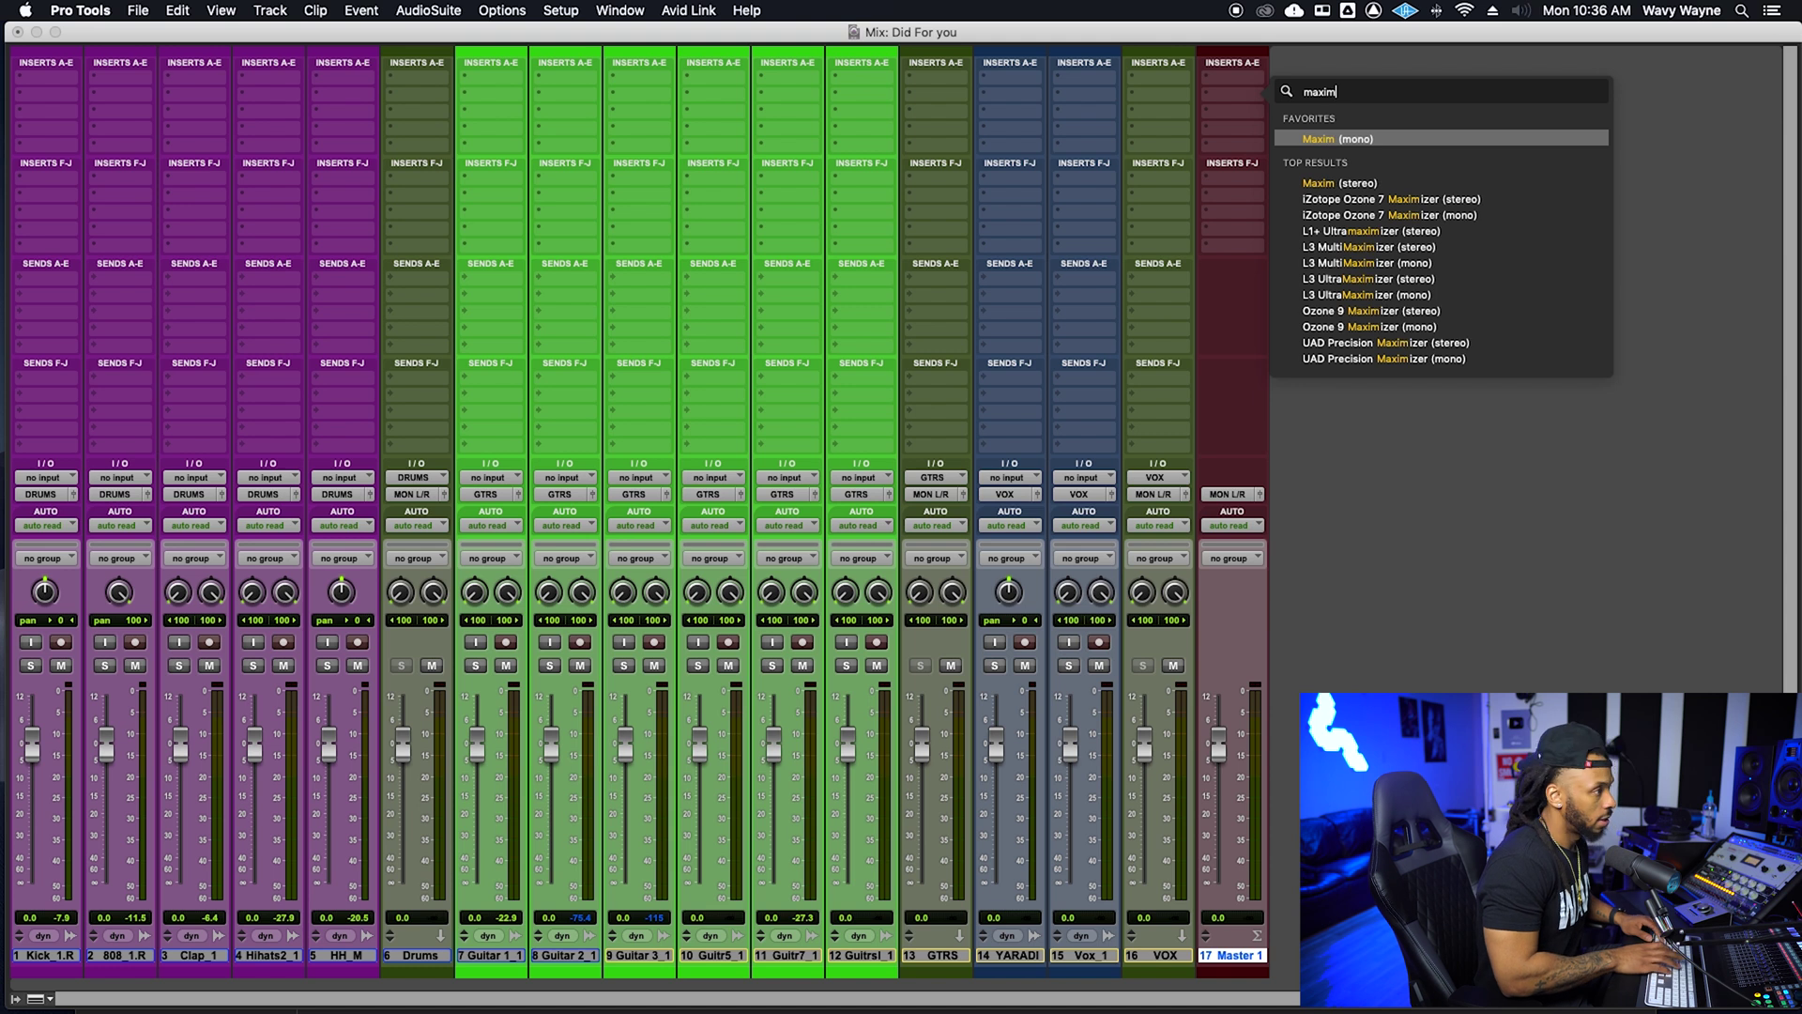
{"action": "left_click", "coordinate": [1361, 179]}
{"action": "left_click_drag", "start_coordinate": [790, 105], "coordinate": [1567, 116]}
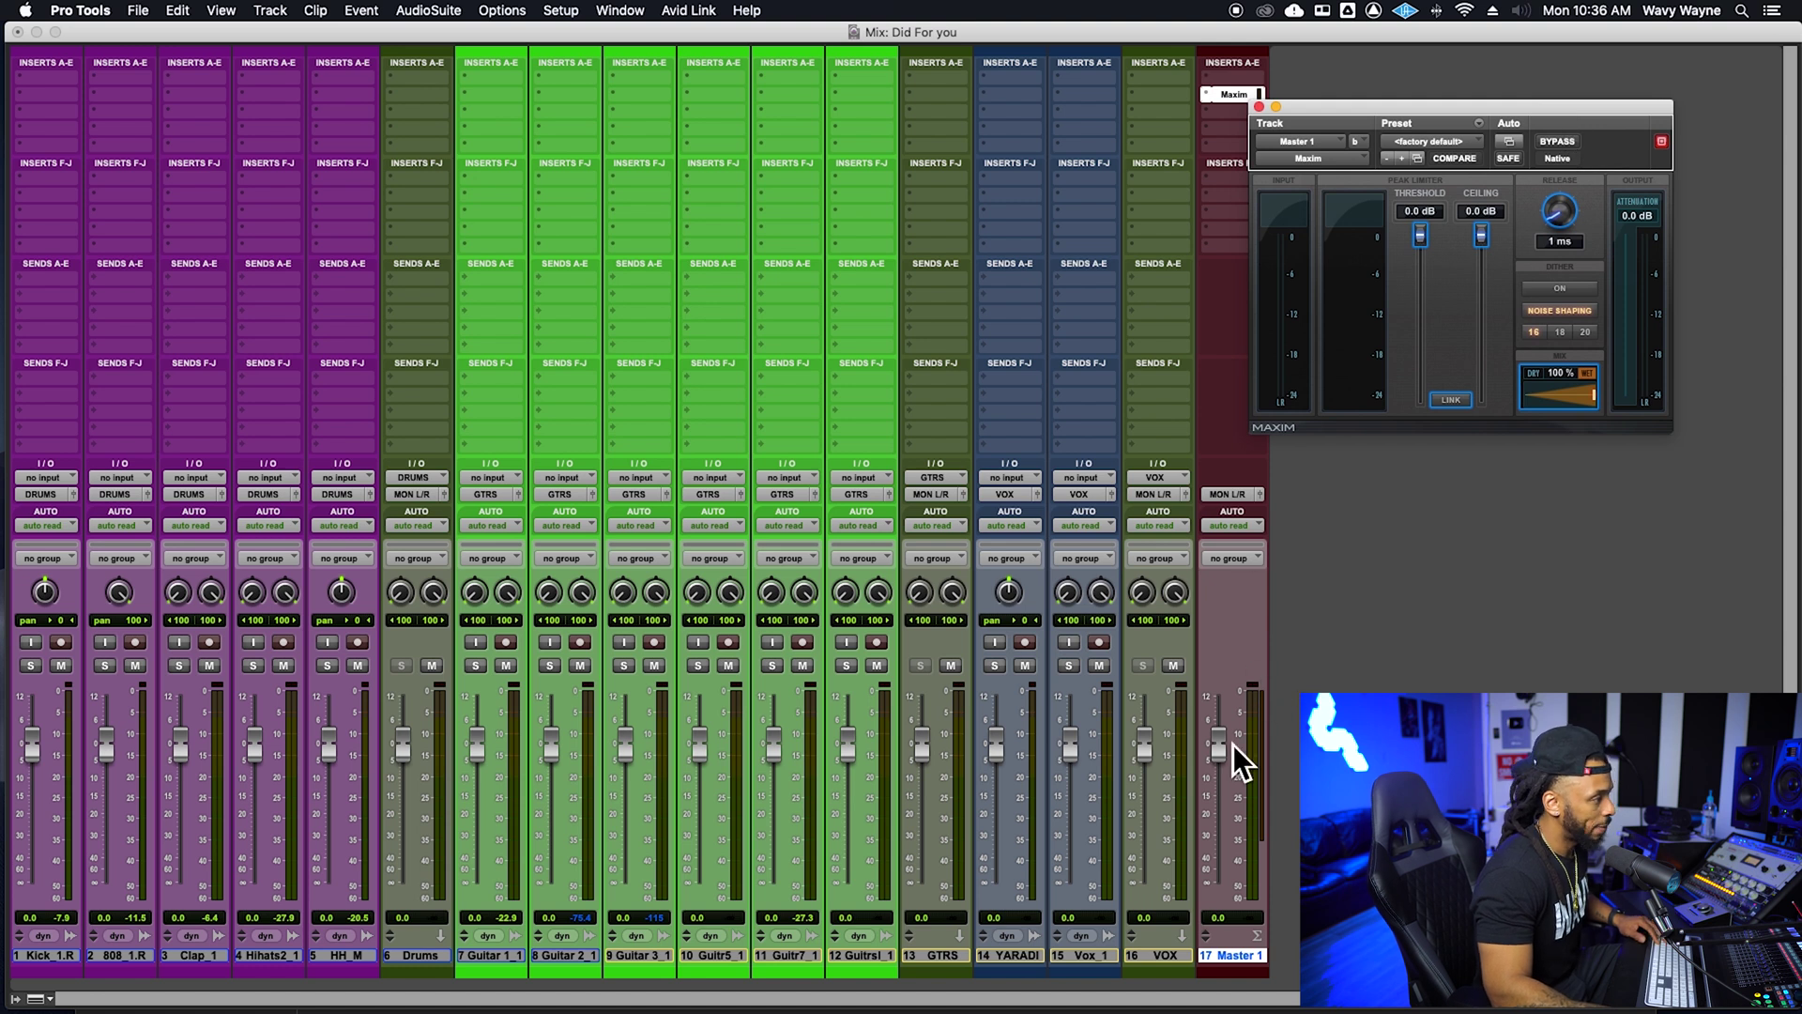
{"action": "left_click_drag", "start_coordinate": [1439, 115], "coordinate": [1492, 92]}
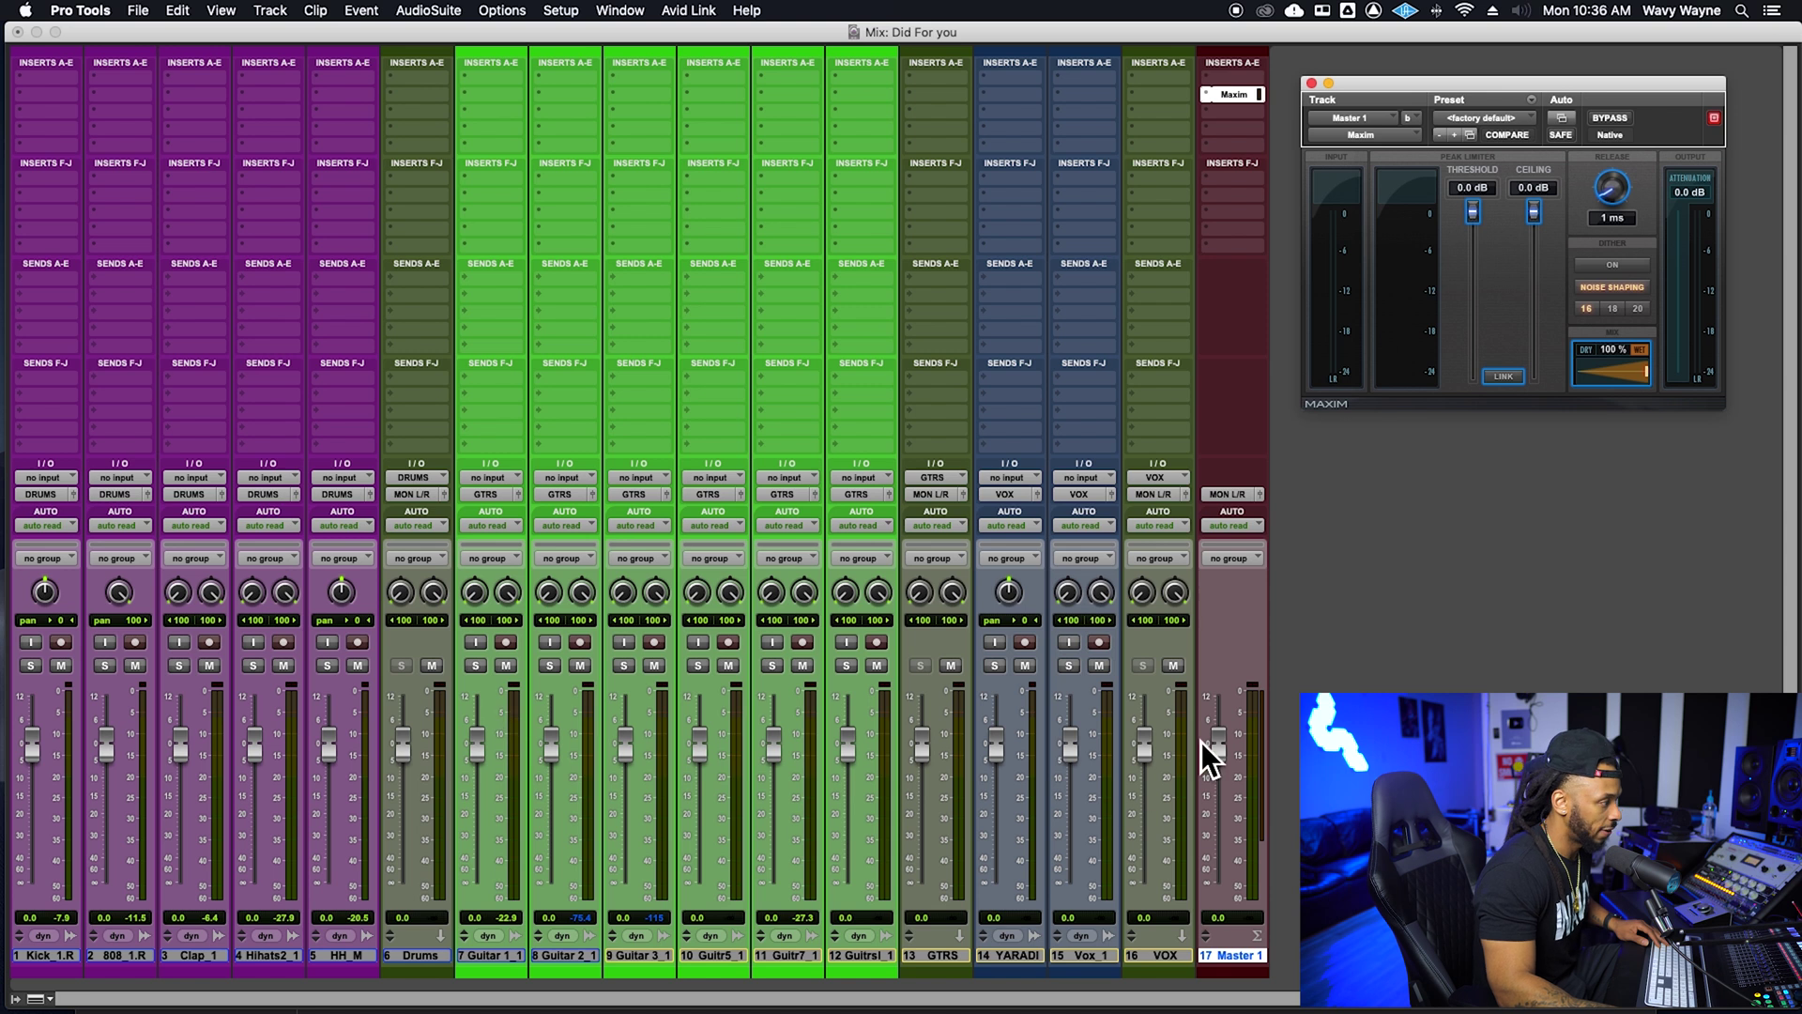
Play the mix, lower the Master fader to -15.0 dB, then reset it to 0.0 dB.
{"action": "key", "text": "space"}
{"action": "left_click_drag", "start_coordinate": [1220, 751], "coordinate": [1221, 896]}
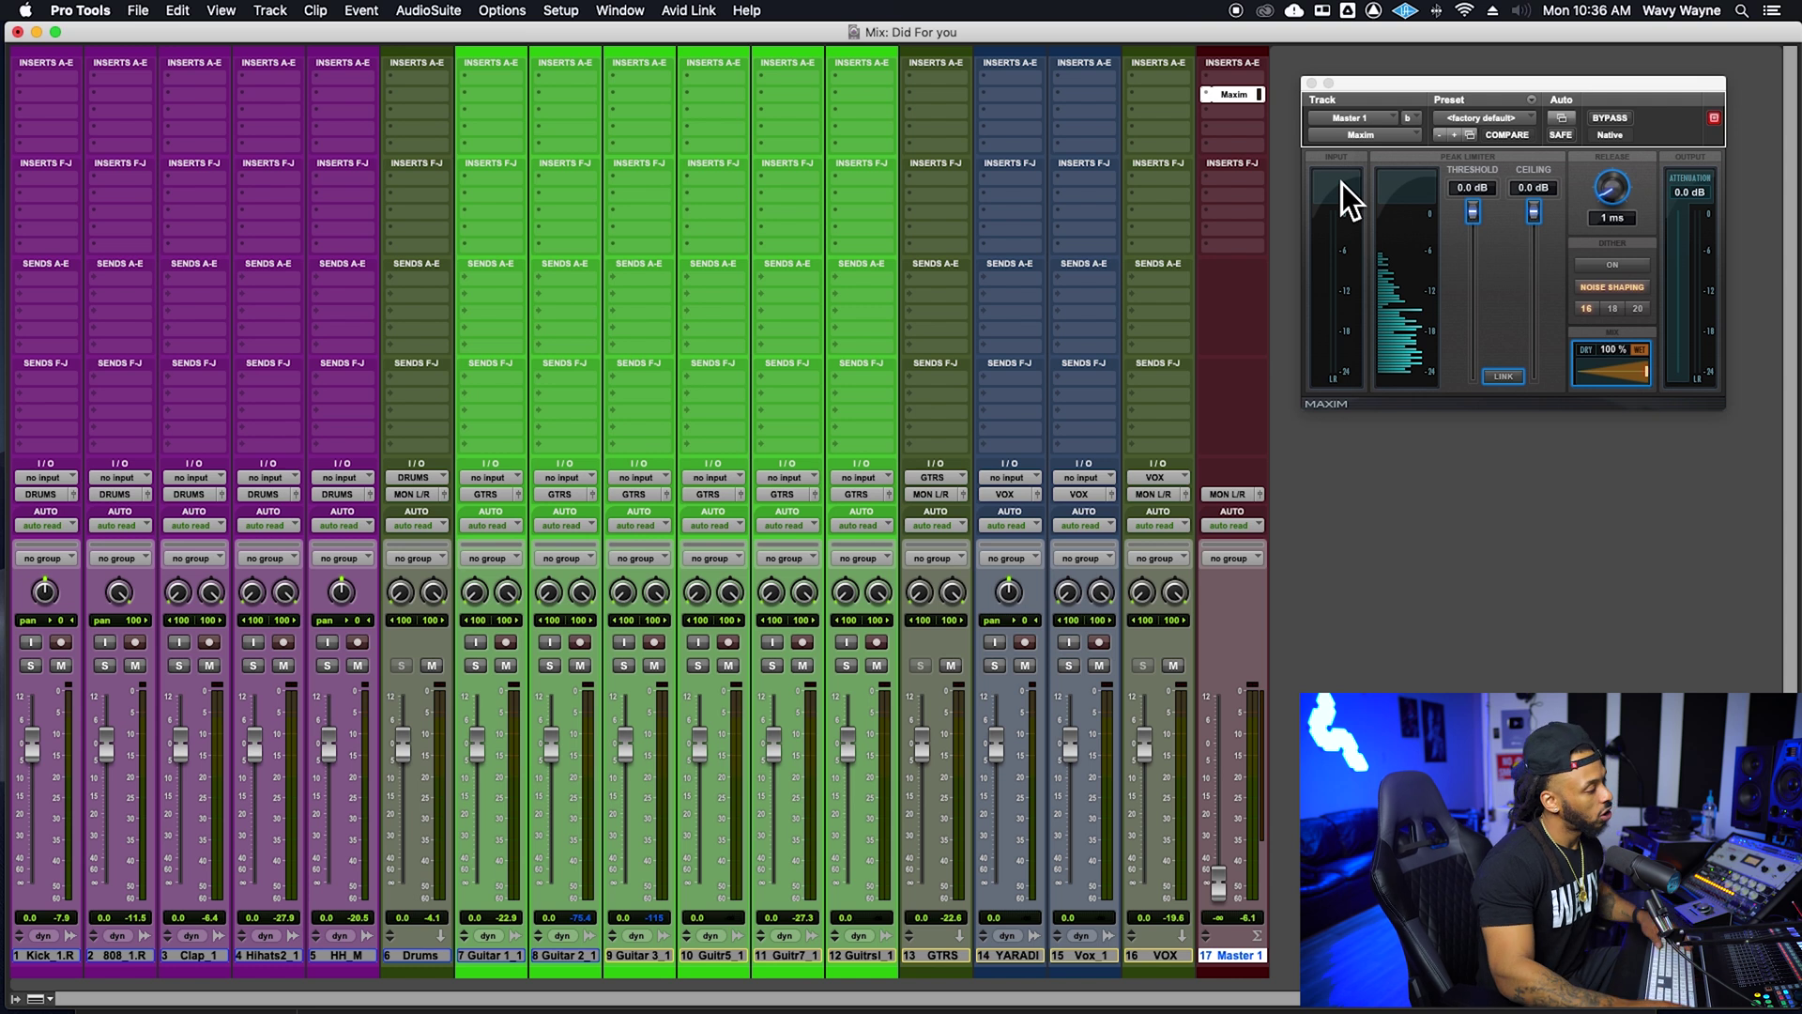
{"action": "left_click", "coordinate": [1228, 888], "text": "alt"}
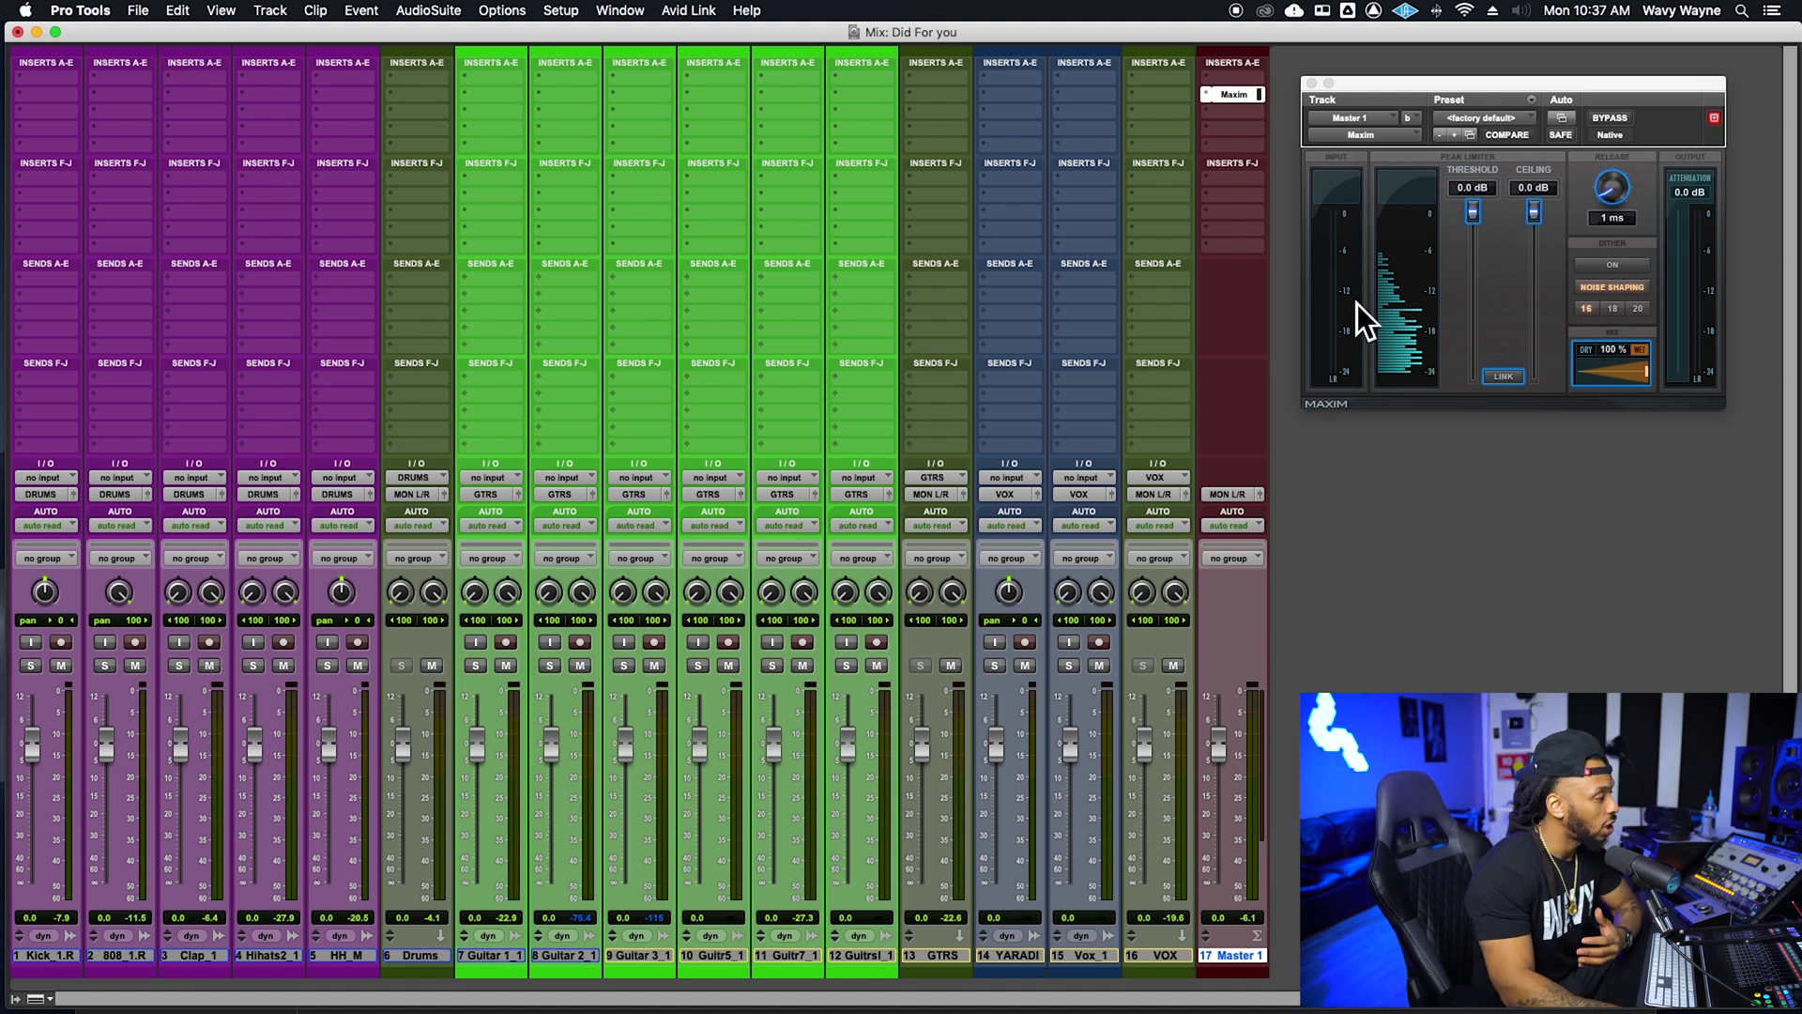
{"action": "right_click", "coordinate": [1253, 956]}
Delete Master 1, then add a stereo aux named Mix Bus as track 17 after VOX.
{"action": "left_click", "coordinate": [1274, 904]}
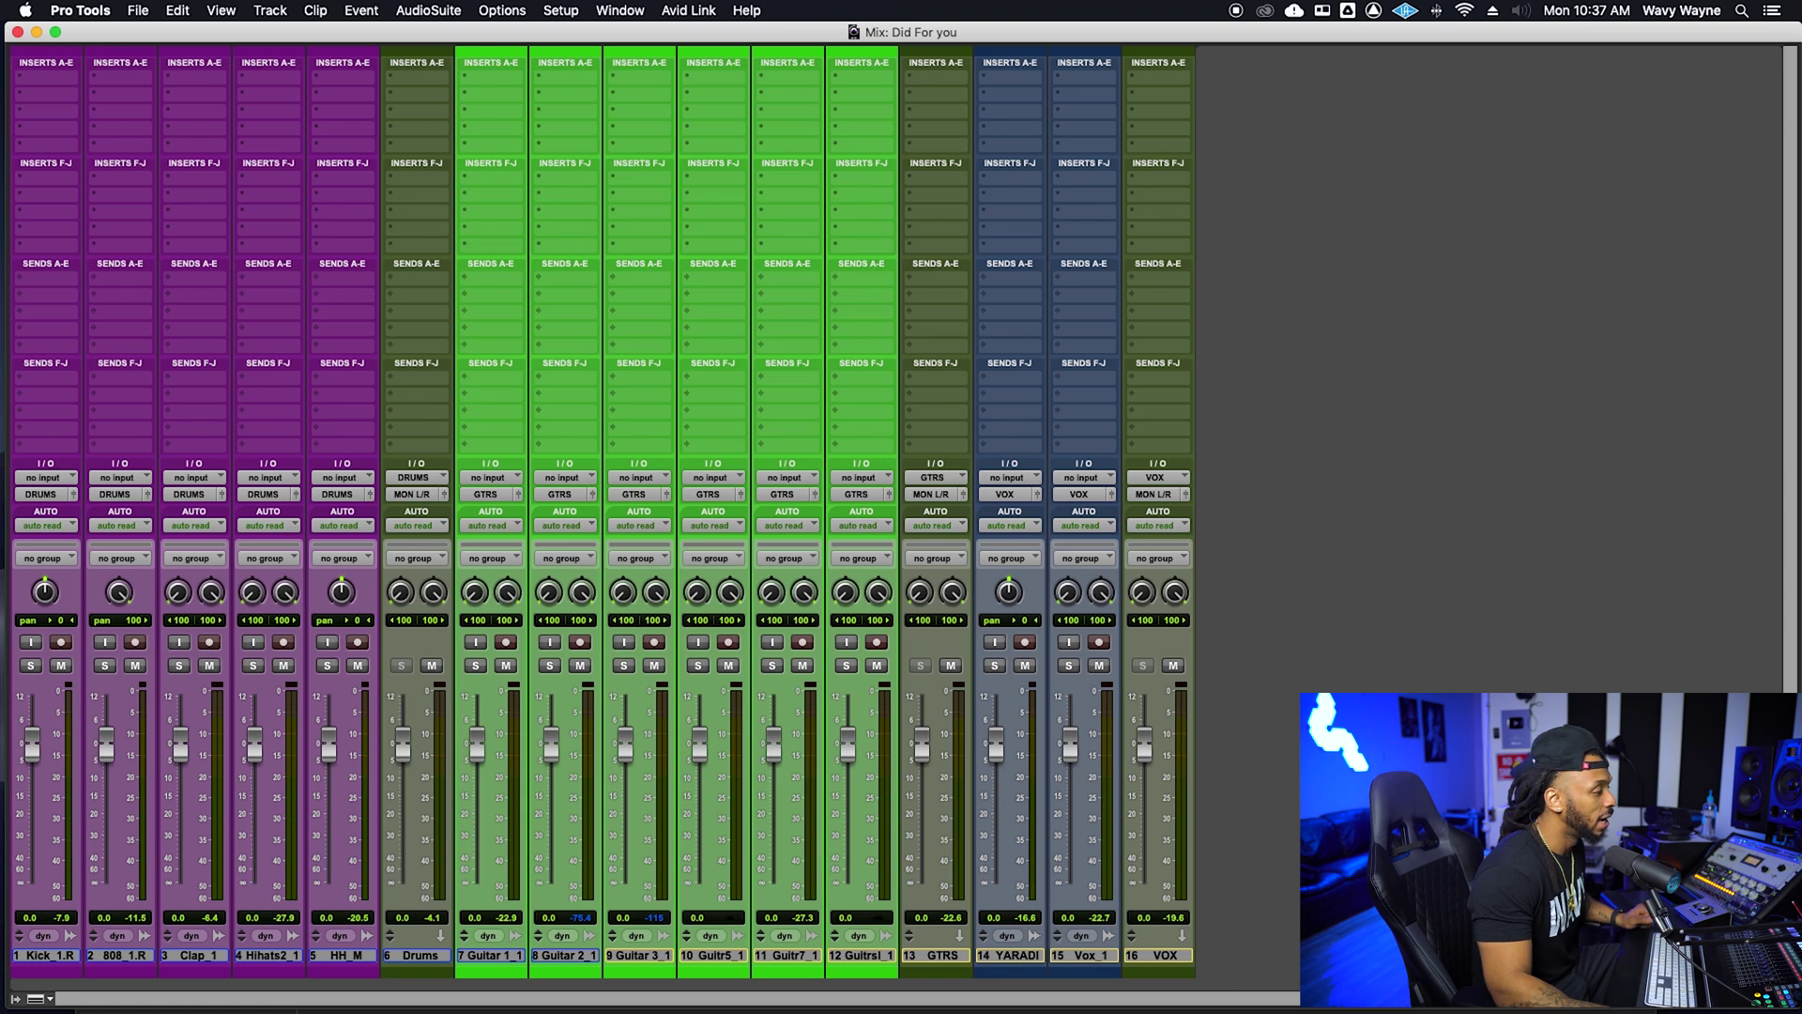
{"action": "left_click", "coordinate": [1159, 956]}
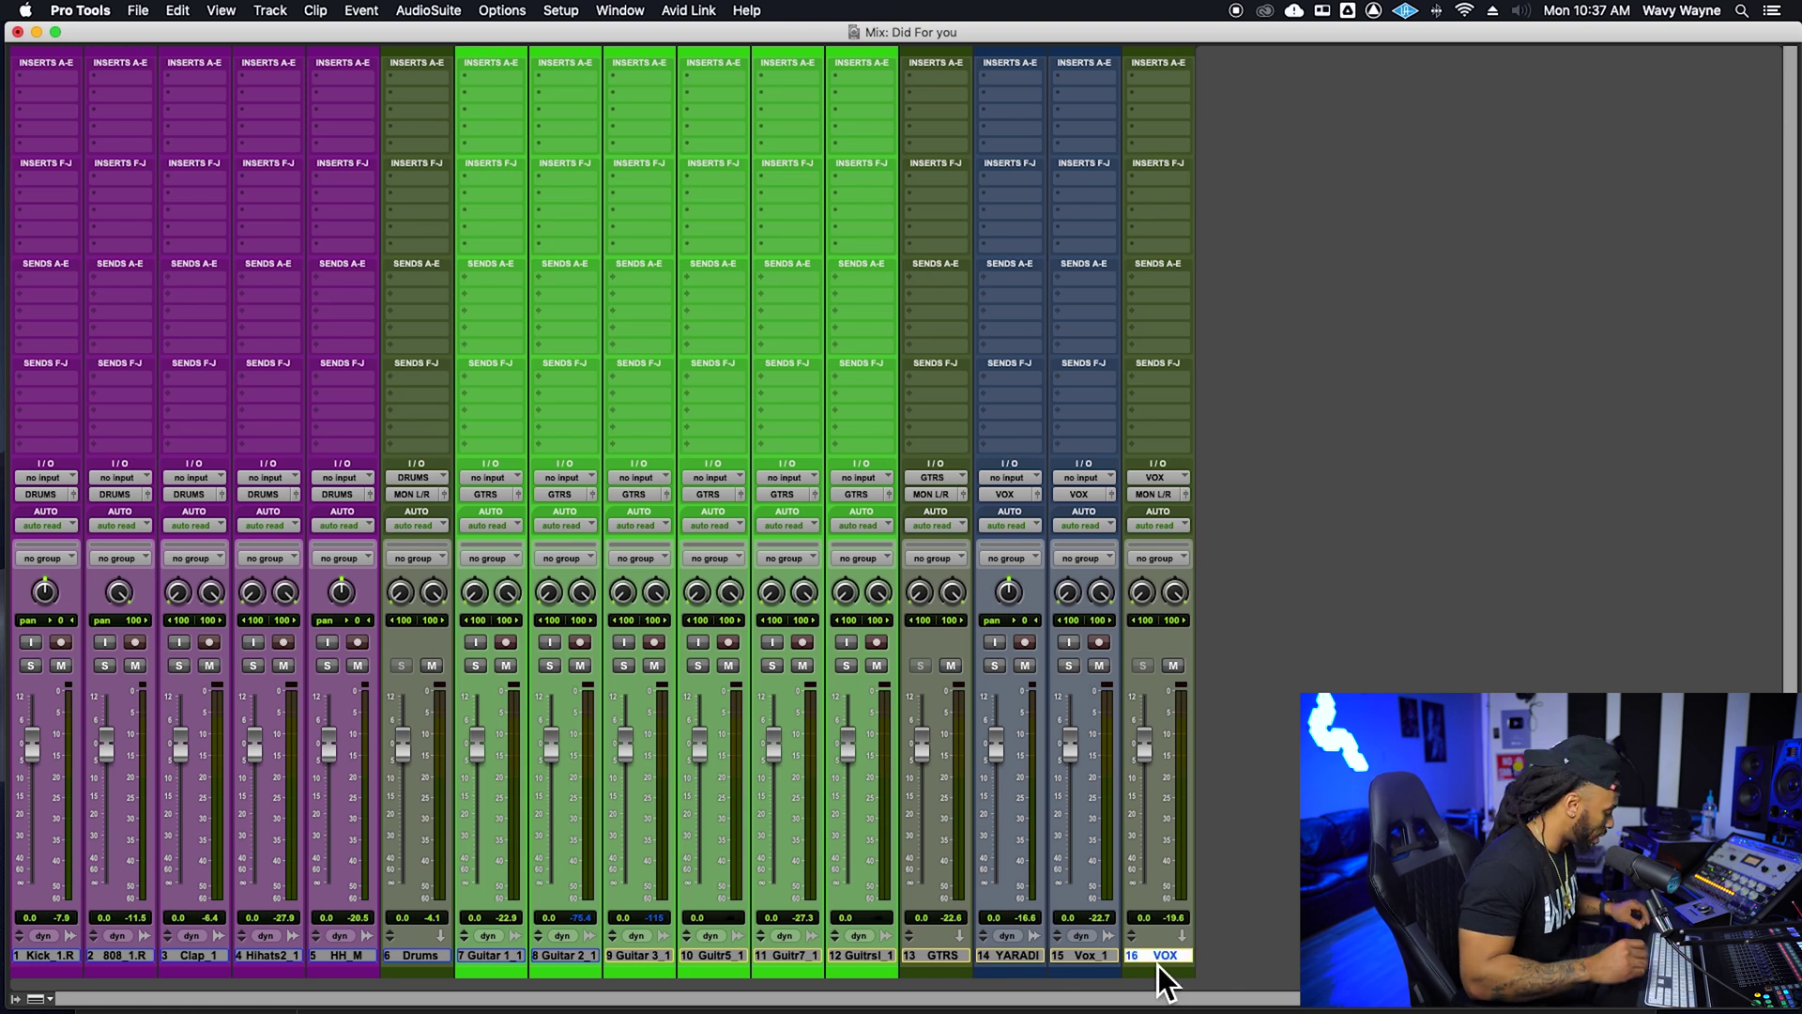
{"action": "key", "text": "super+shift+n"}
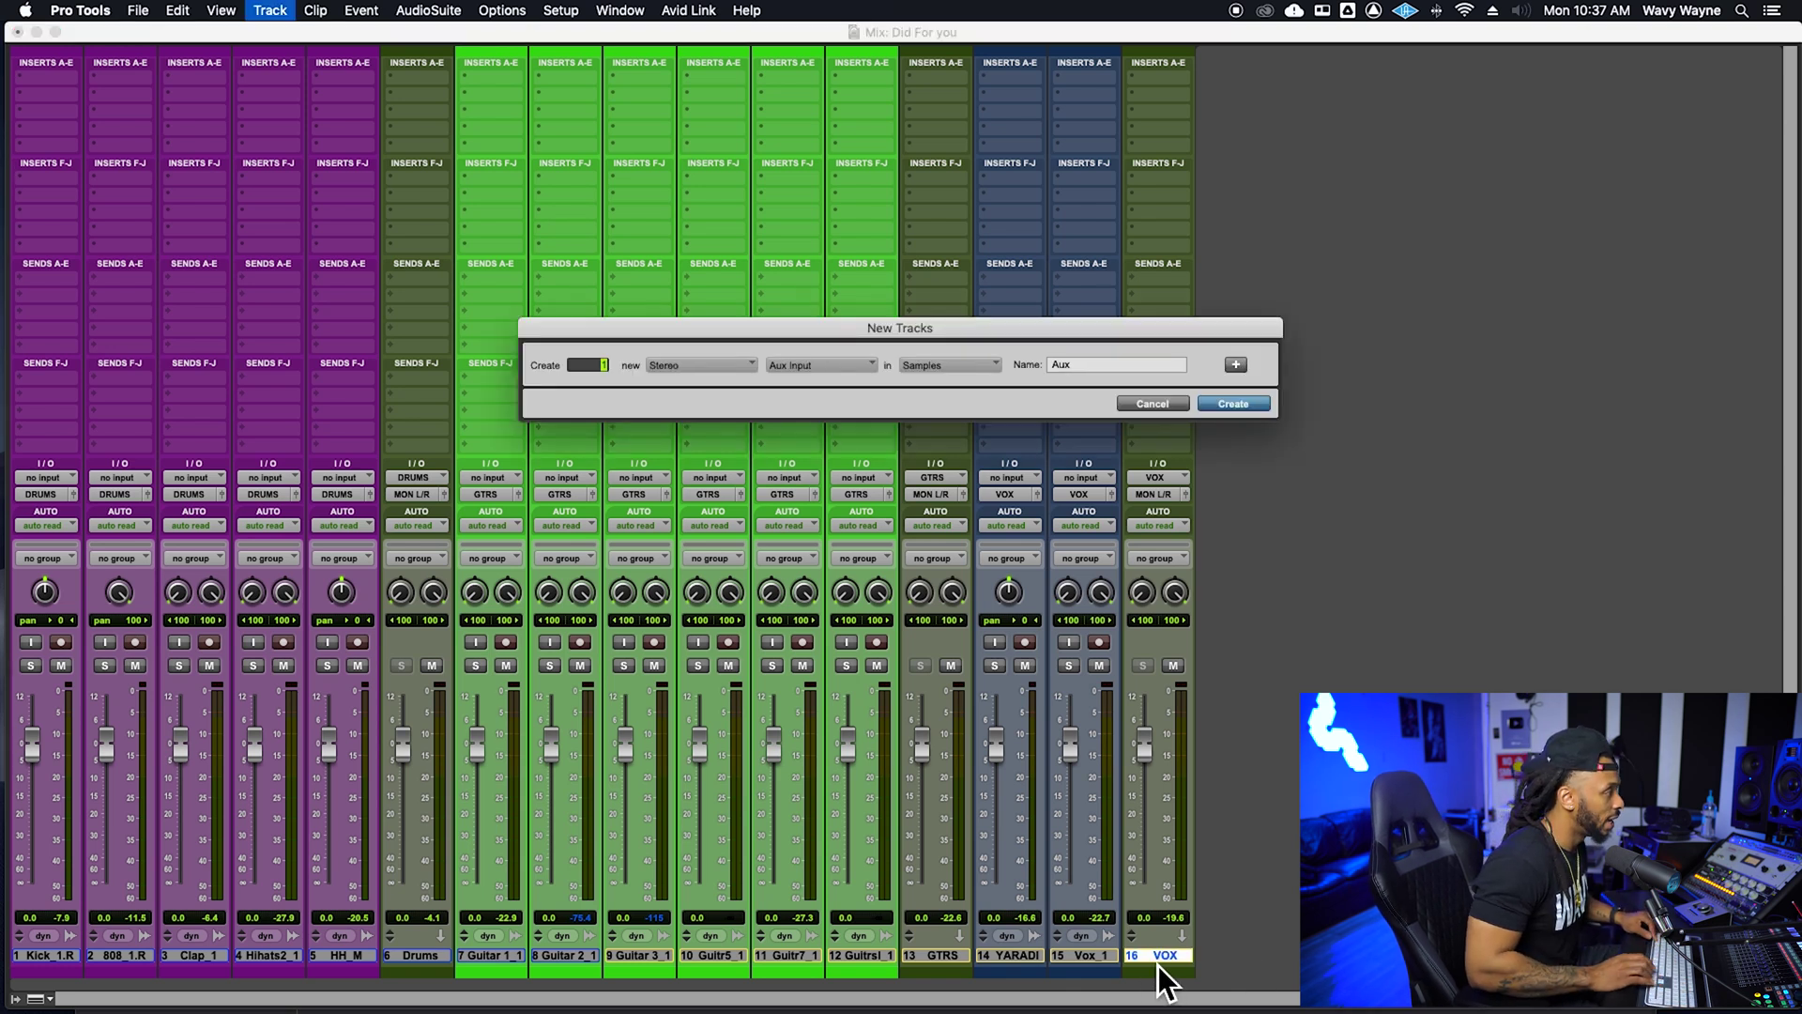
{"action": "double_click", "coordinate": [1168, 368]}
{"action": "type", "text": "Mix Bus"}
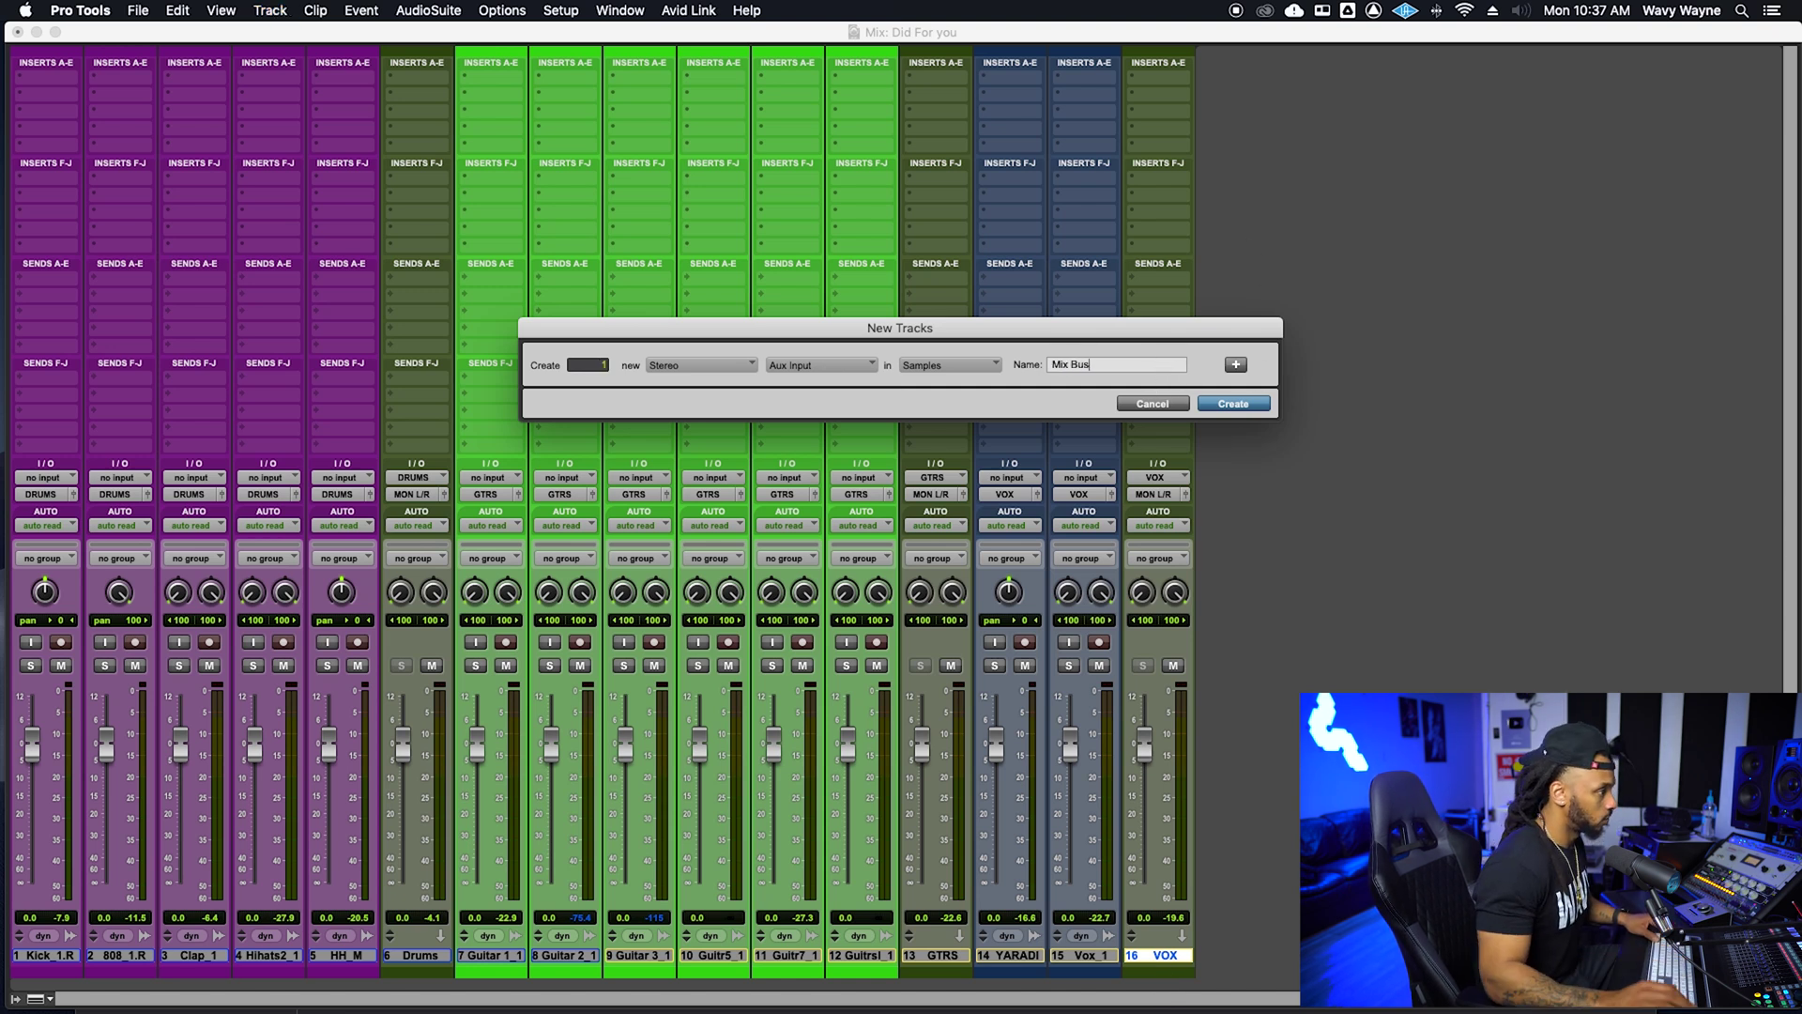
{"action": "key", "text": "Return"}
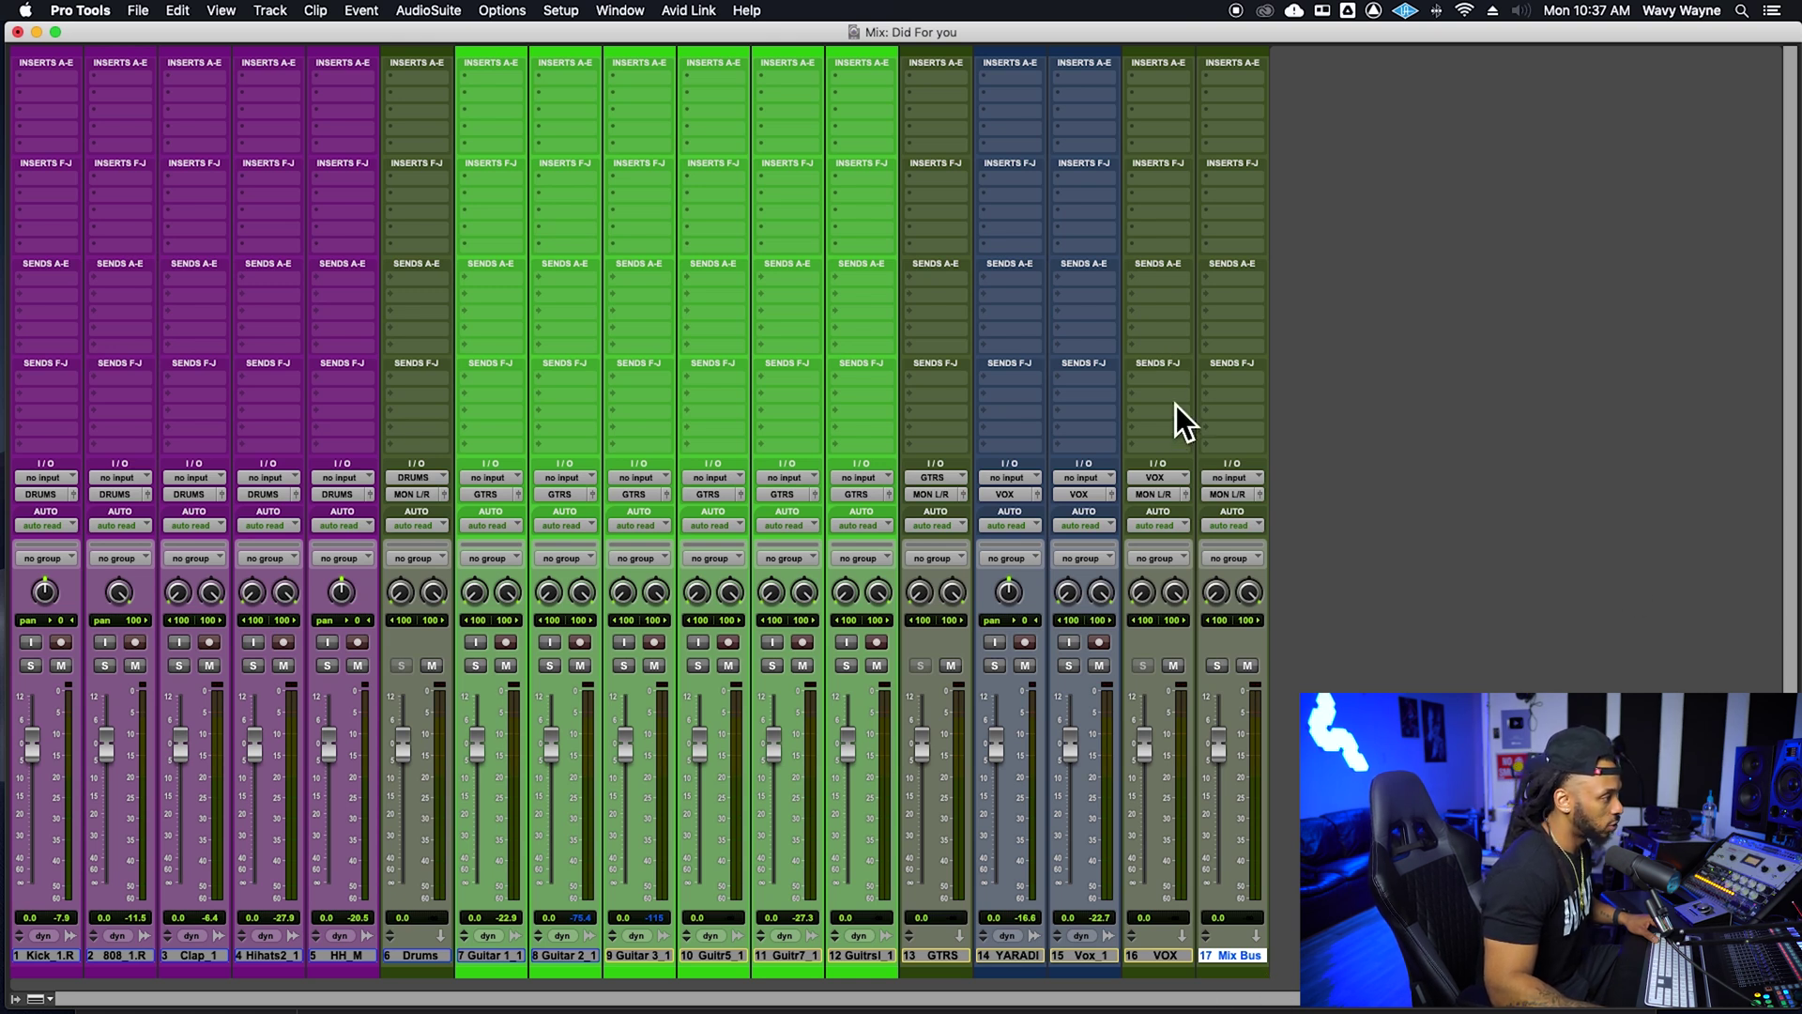
Route the Drums, GTRS and VOX outputs to a new Mix Bus.1 bus and make Mix Bus solo safe.
{"action": "left_click", "coordinate": [1231, 479]}
{"action": "left_click", "coordinate": [1581, 441]}
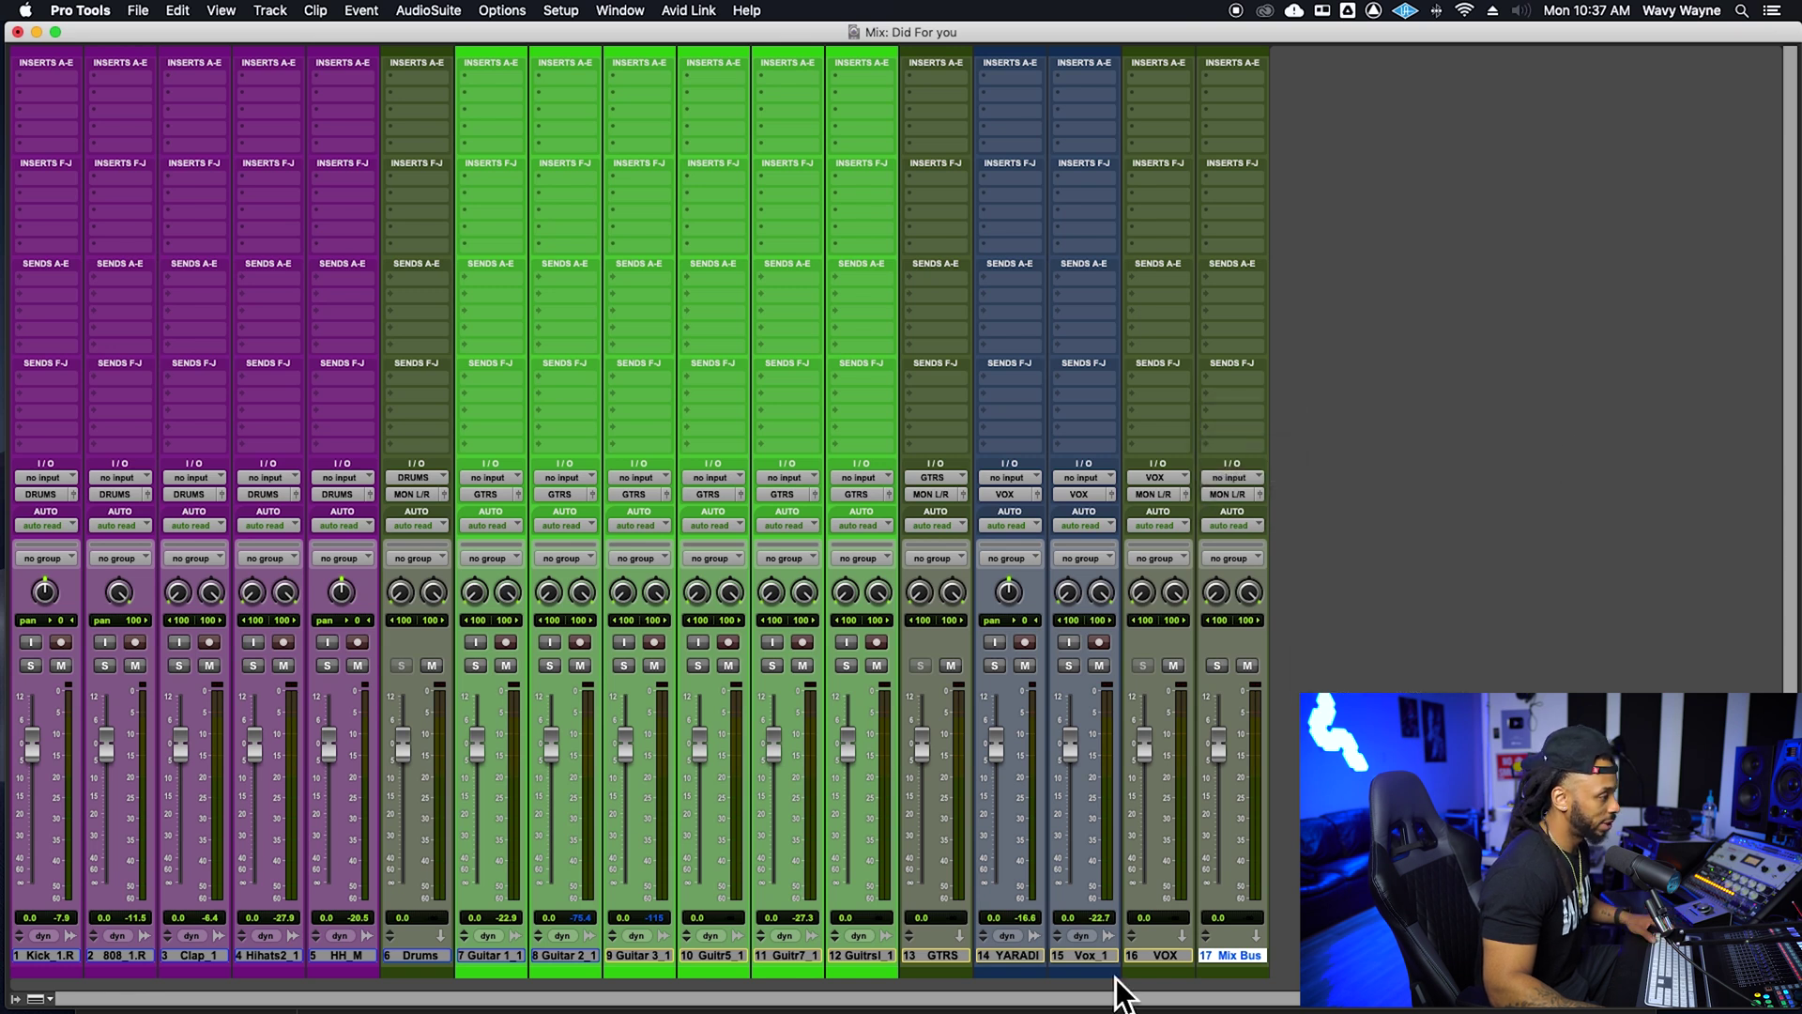
{"action": "left_click", "coordinate": [1161, 956]}
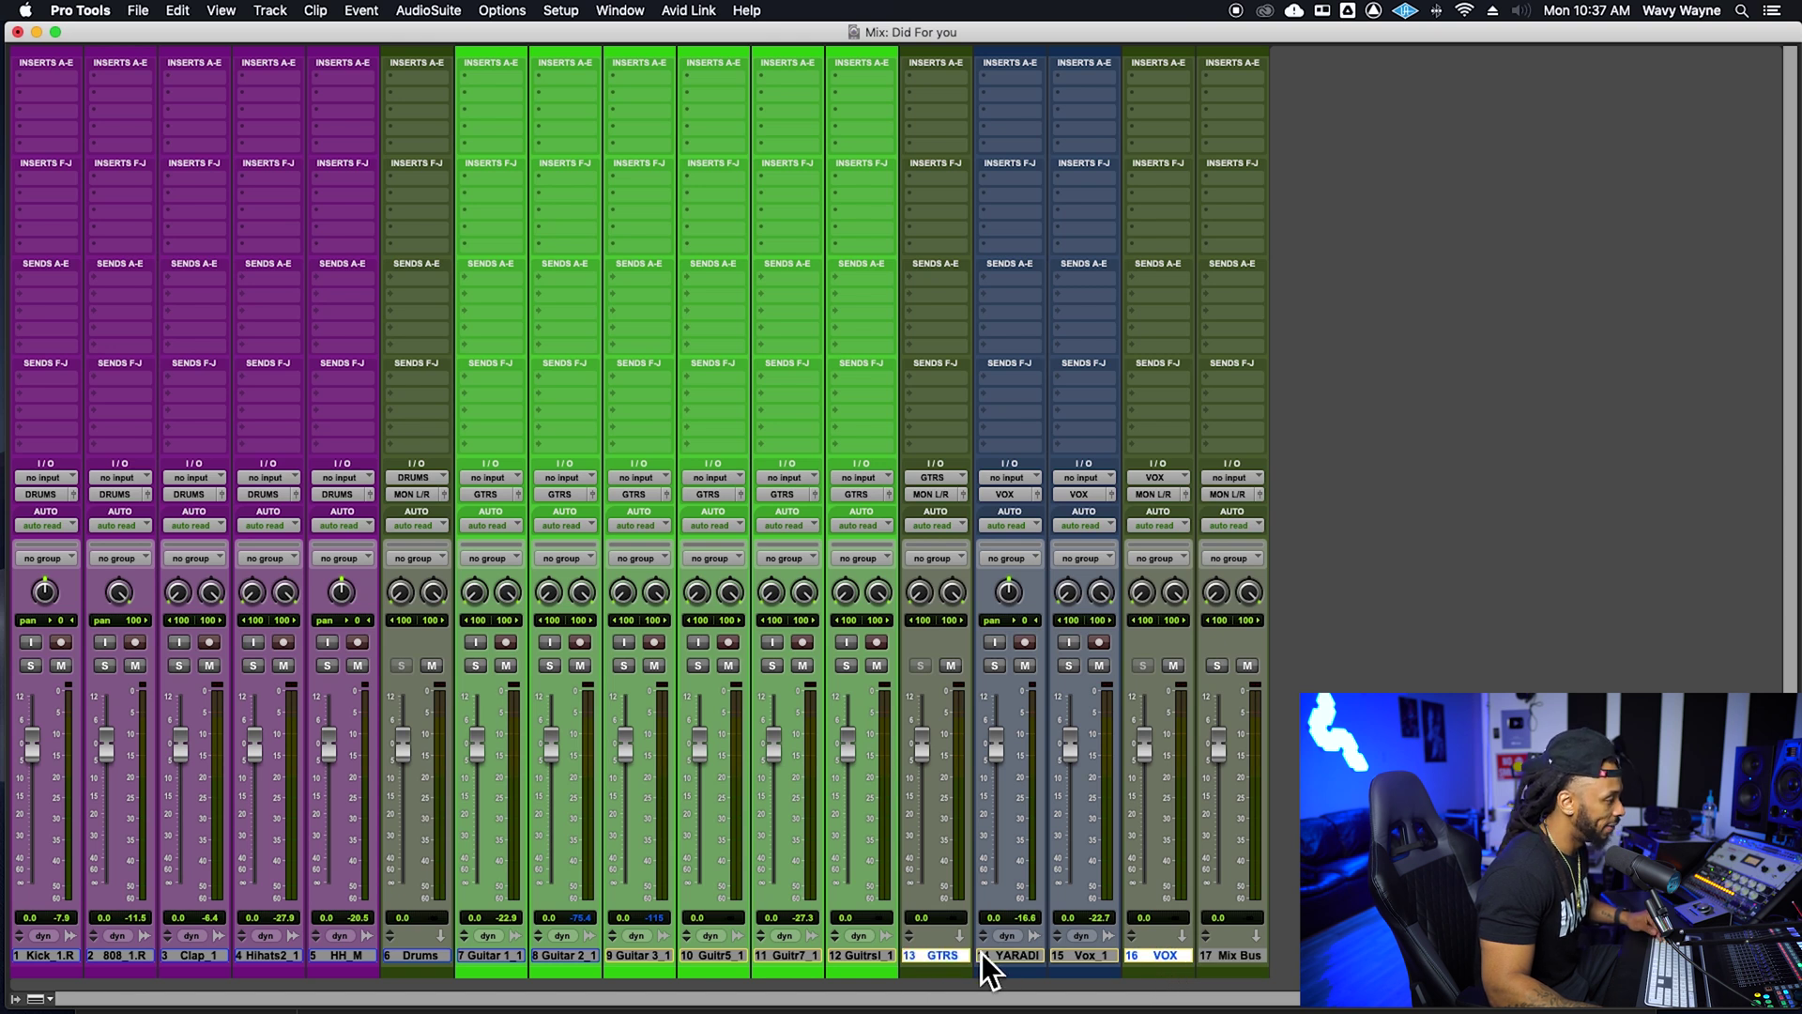
{"action": "left_click", "coordinate": [415, 957], "text": "super"}
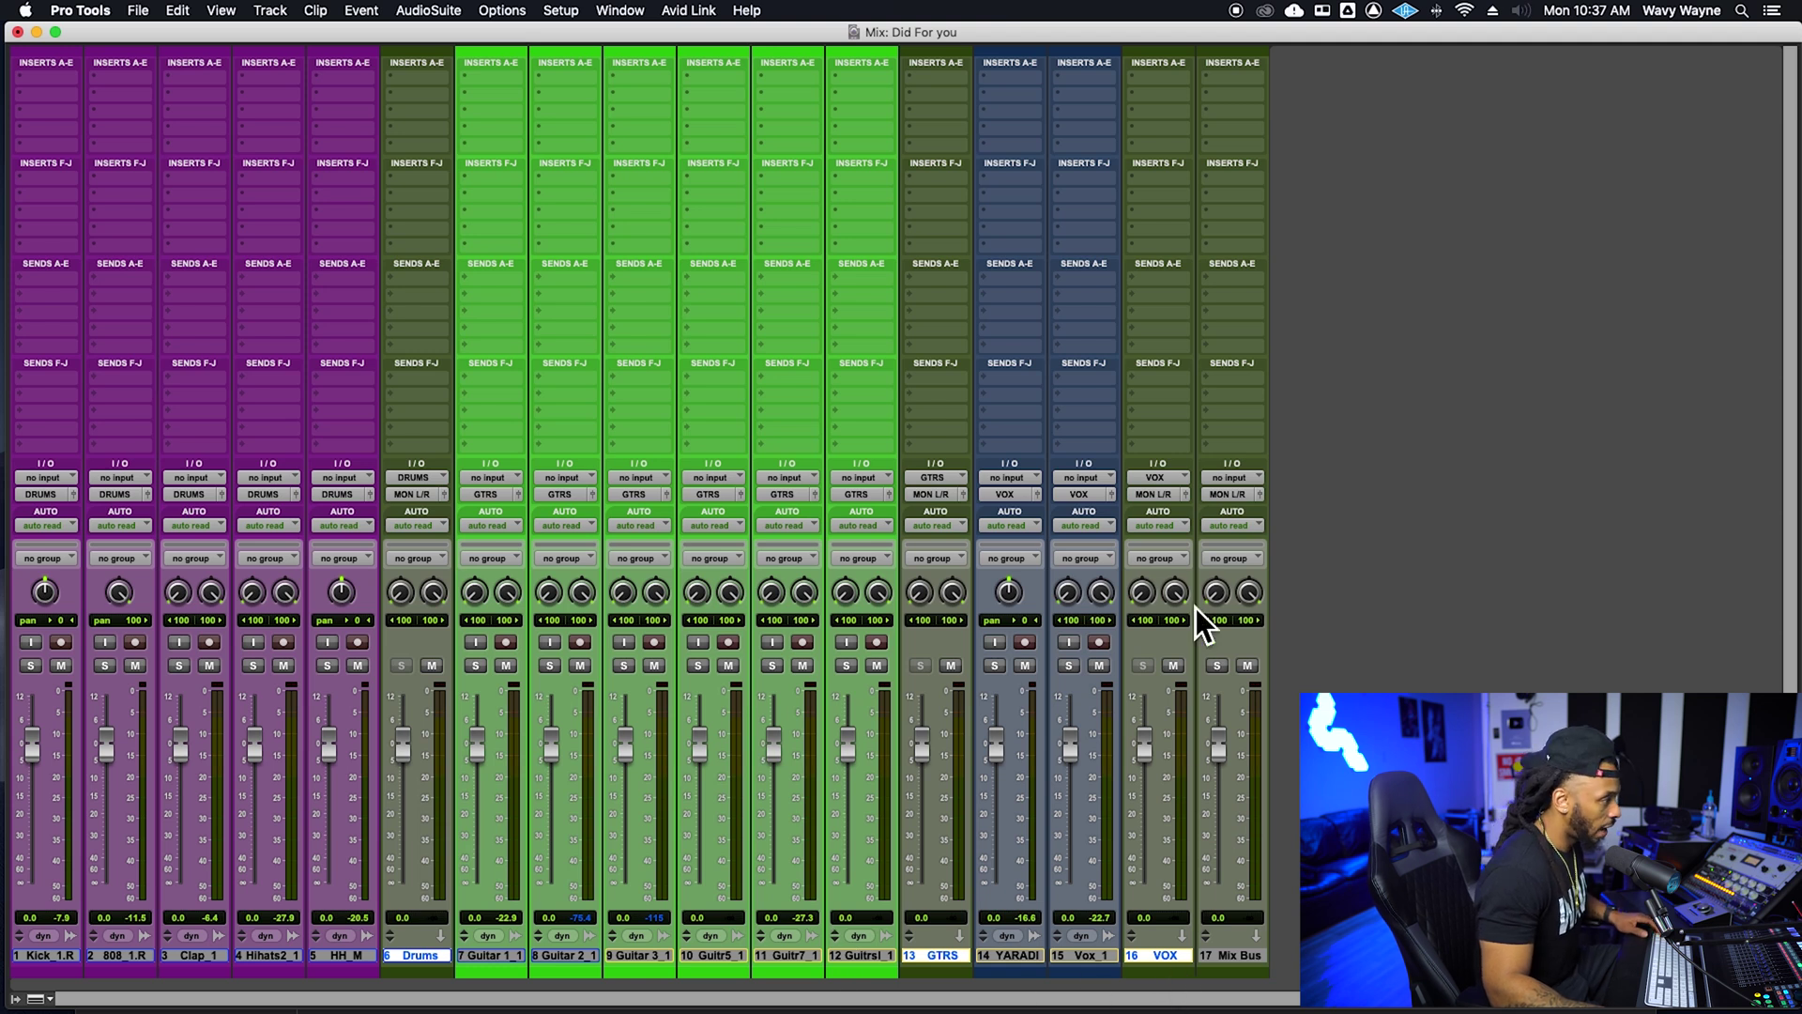
{"action": "left_click", "coordinate": [1158, 495]}
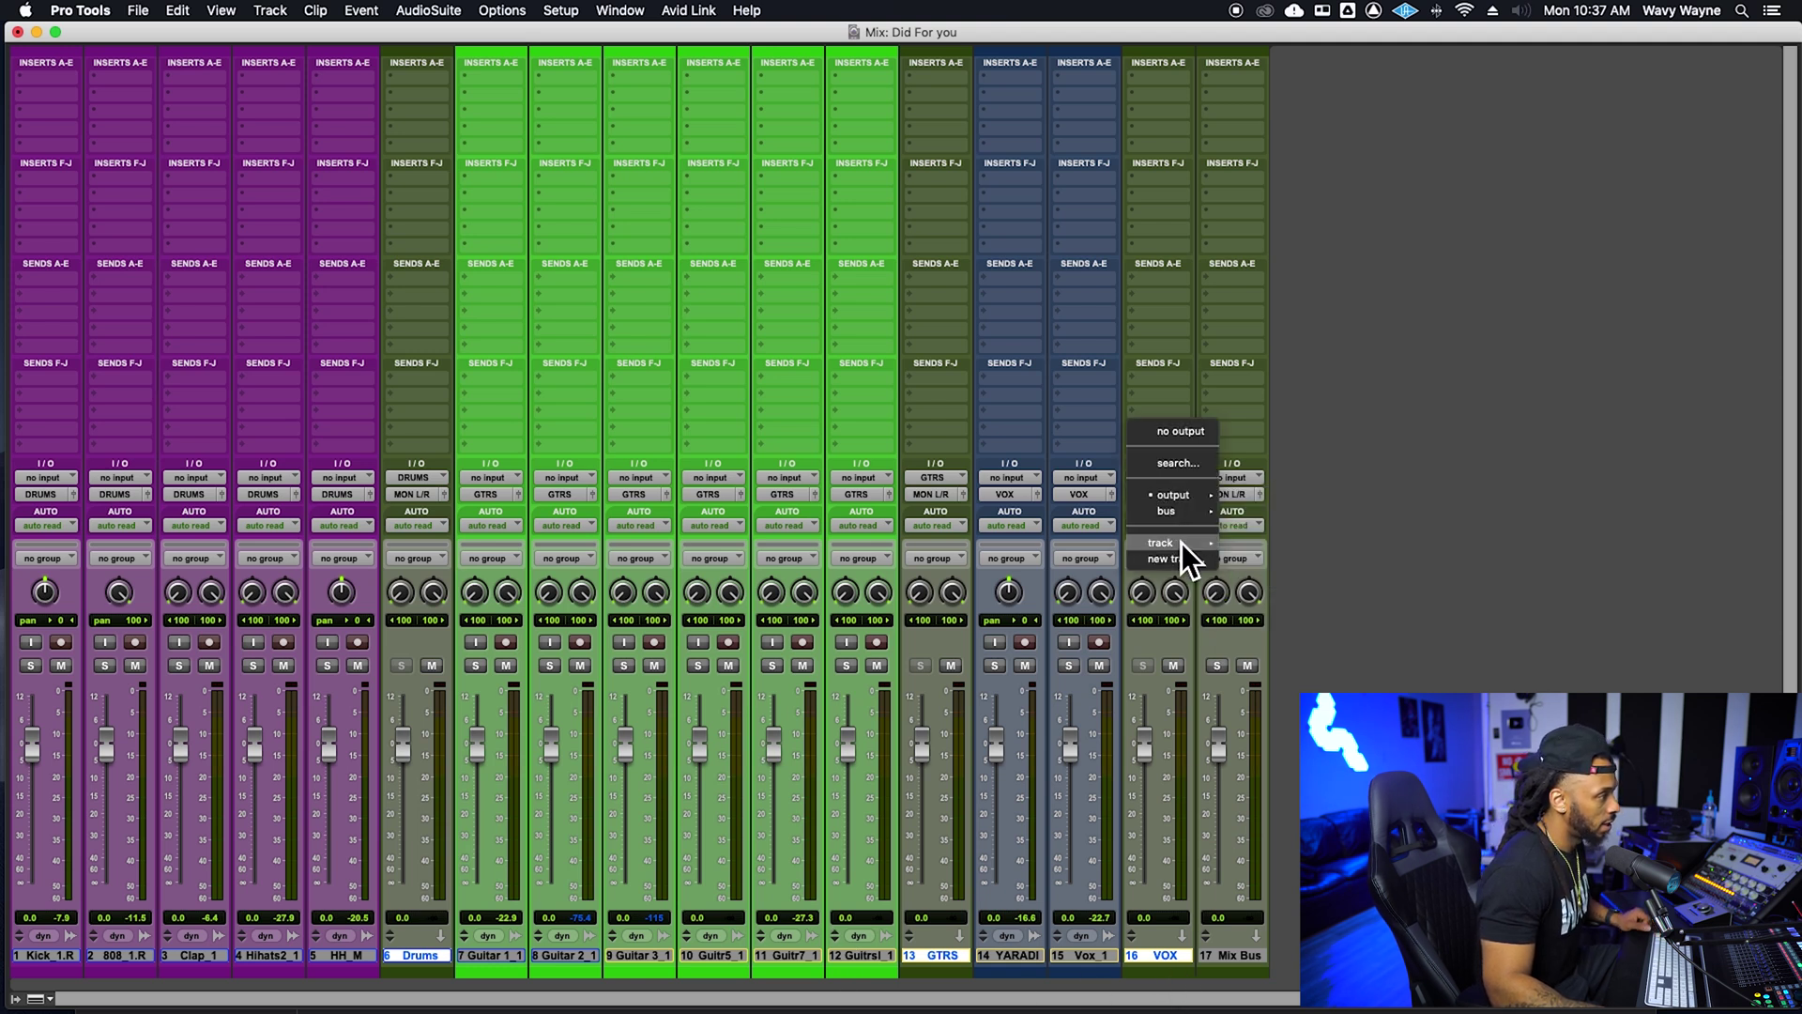
{"action": "mouse_move", "coordinate": [1219, 541]}
{"action": "left_click", "coordinate": [1262, 818], "text": "alt+shift"}
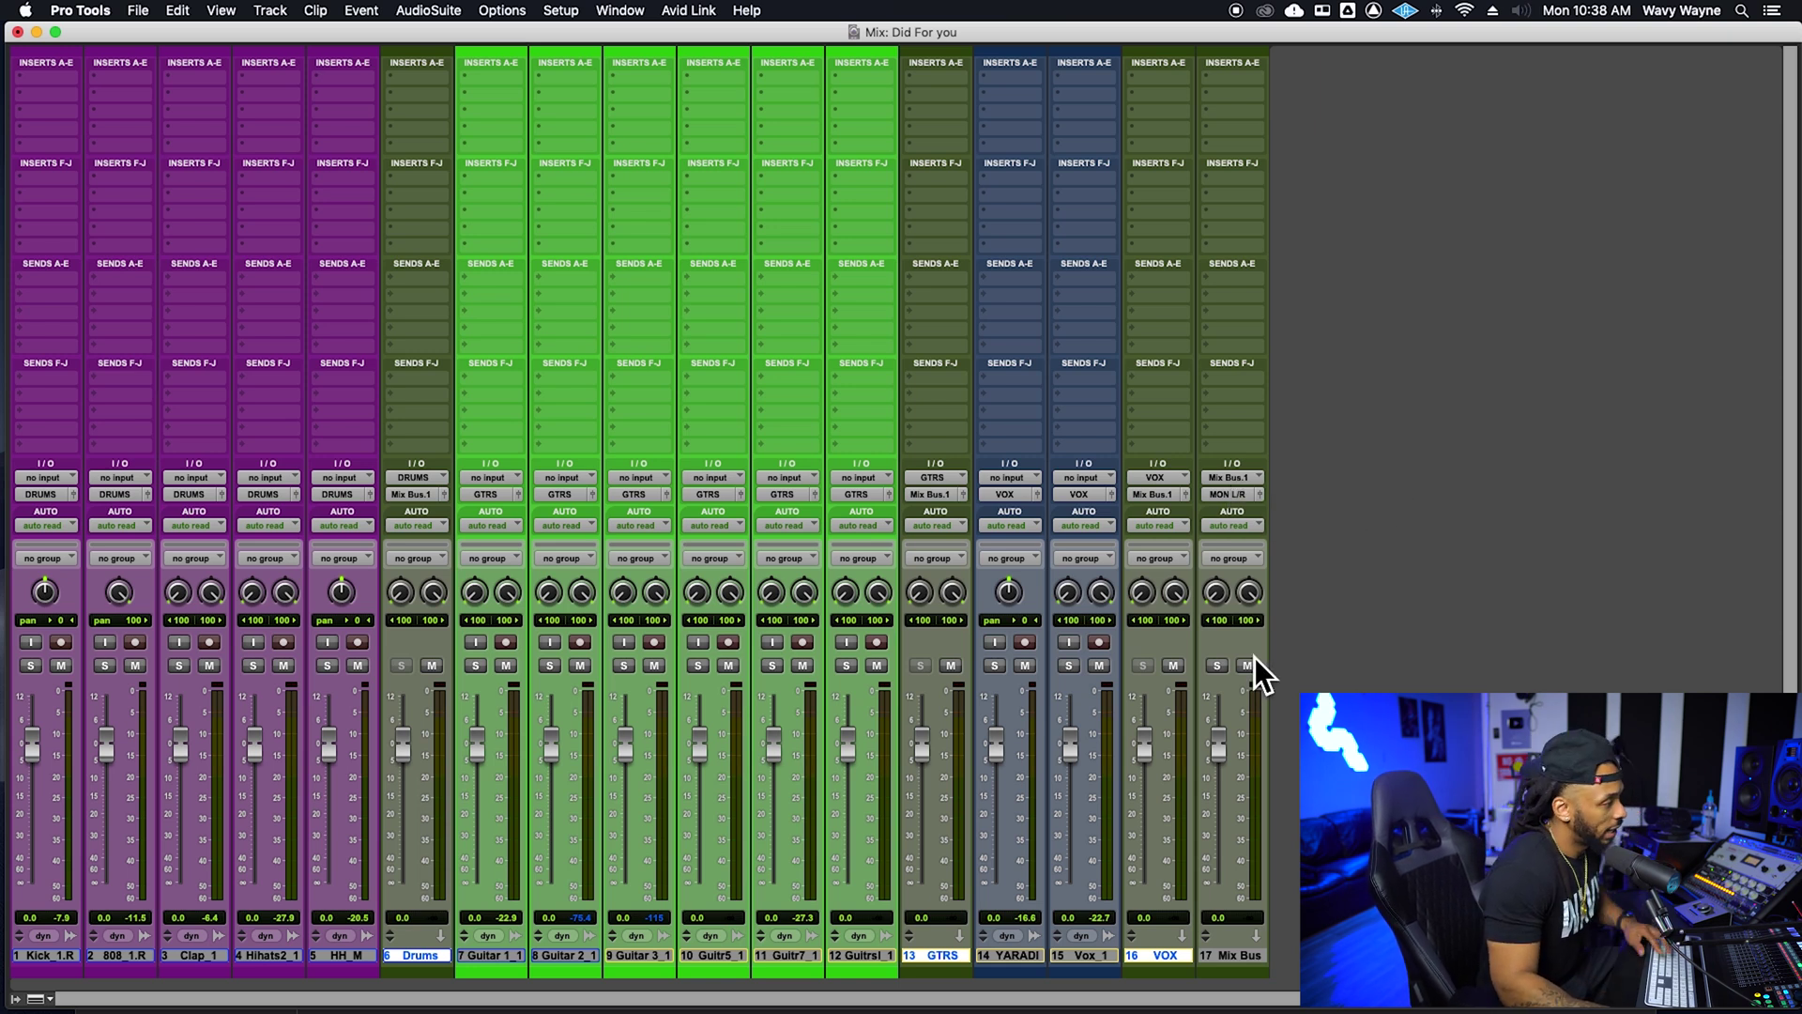
{"action": "left_click", "coordinate": [1222, 667], "text": "super"}
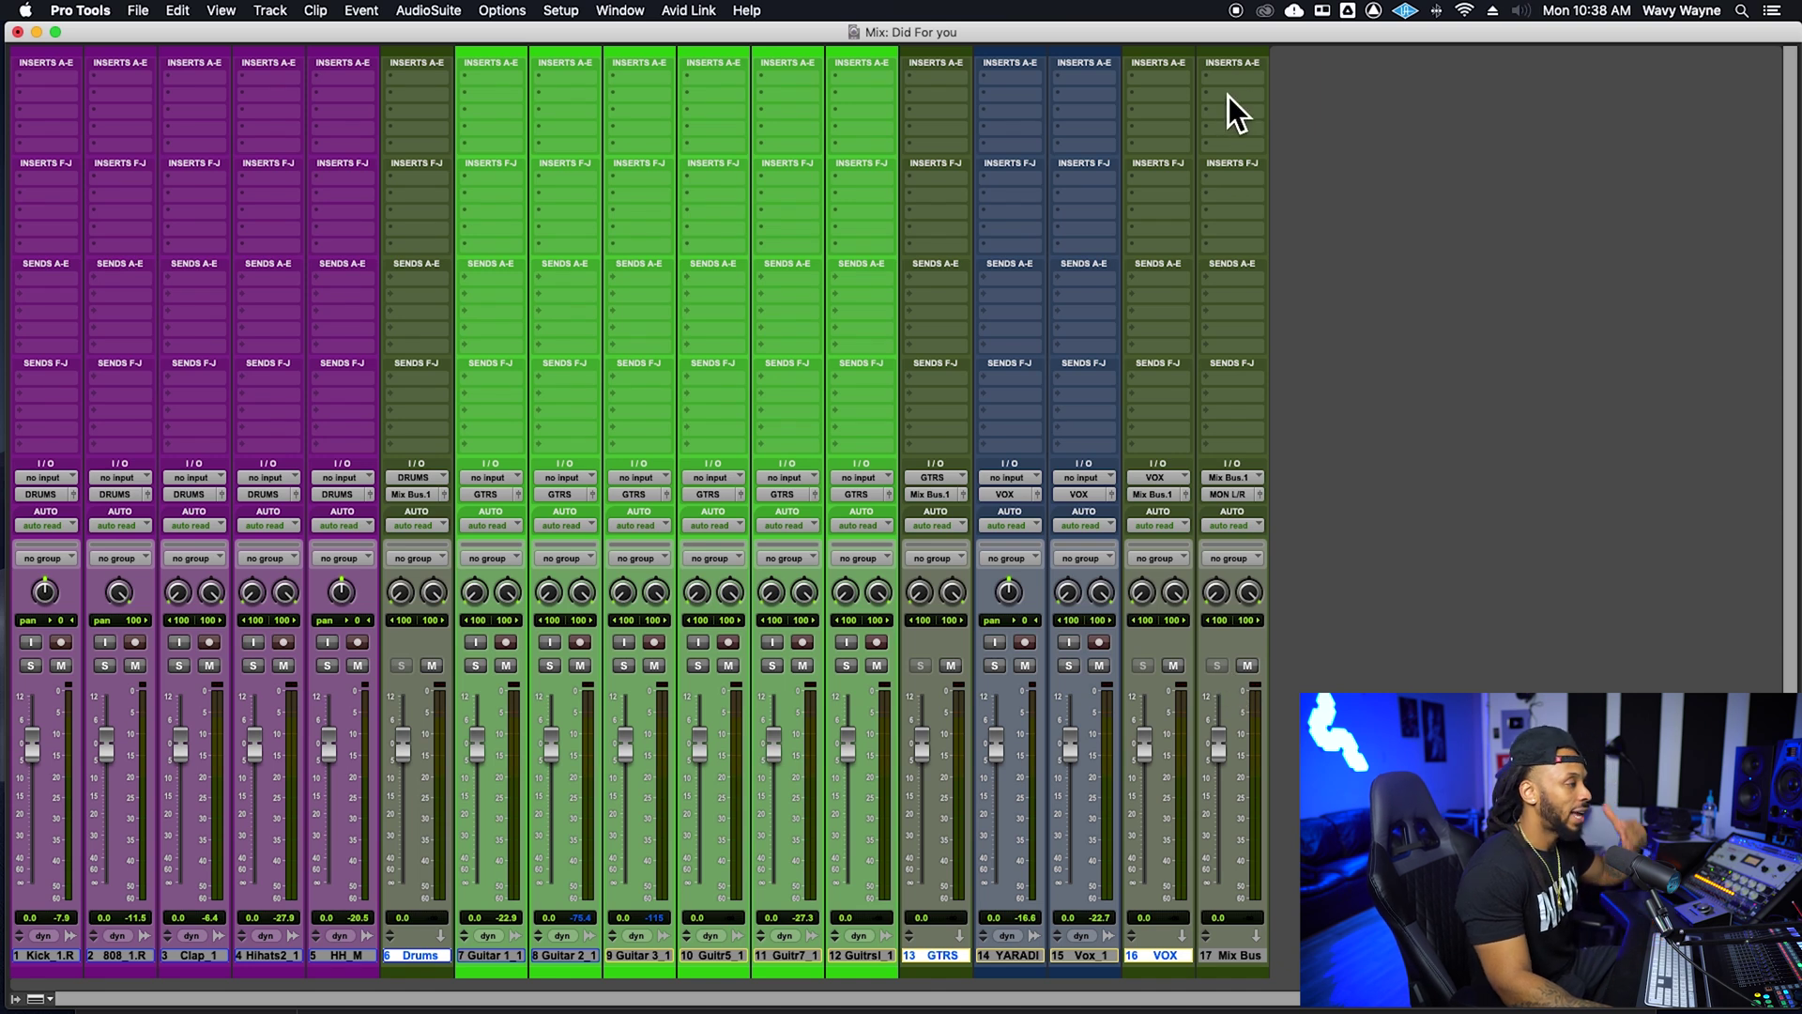
Colour the Mix Bus track yellow from the Color Palette and save the session.
{"action": "double_click", "coordinate": [1246, 975]}
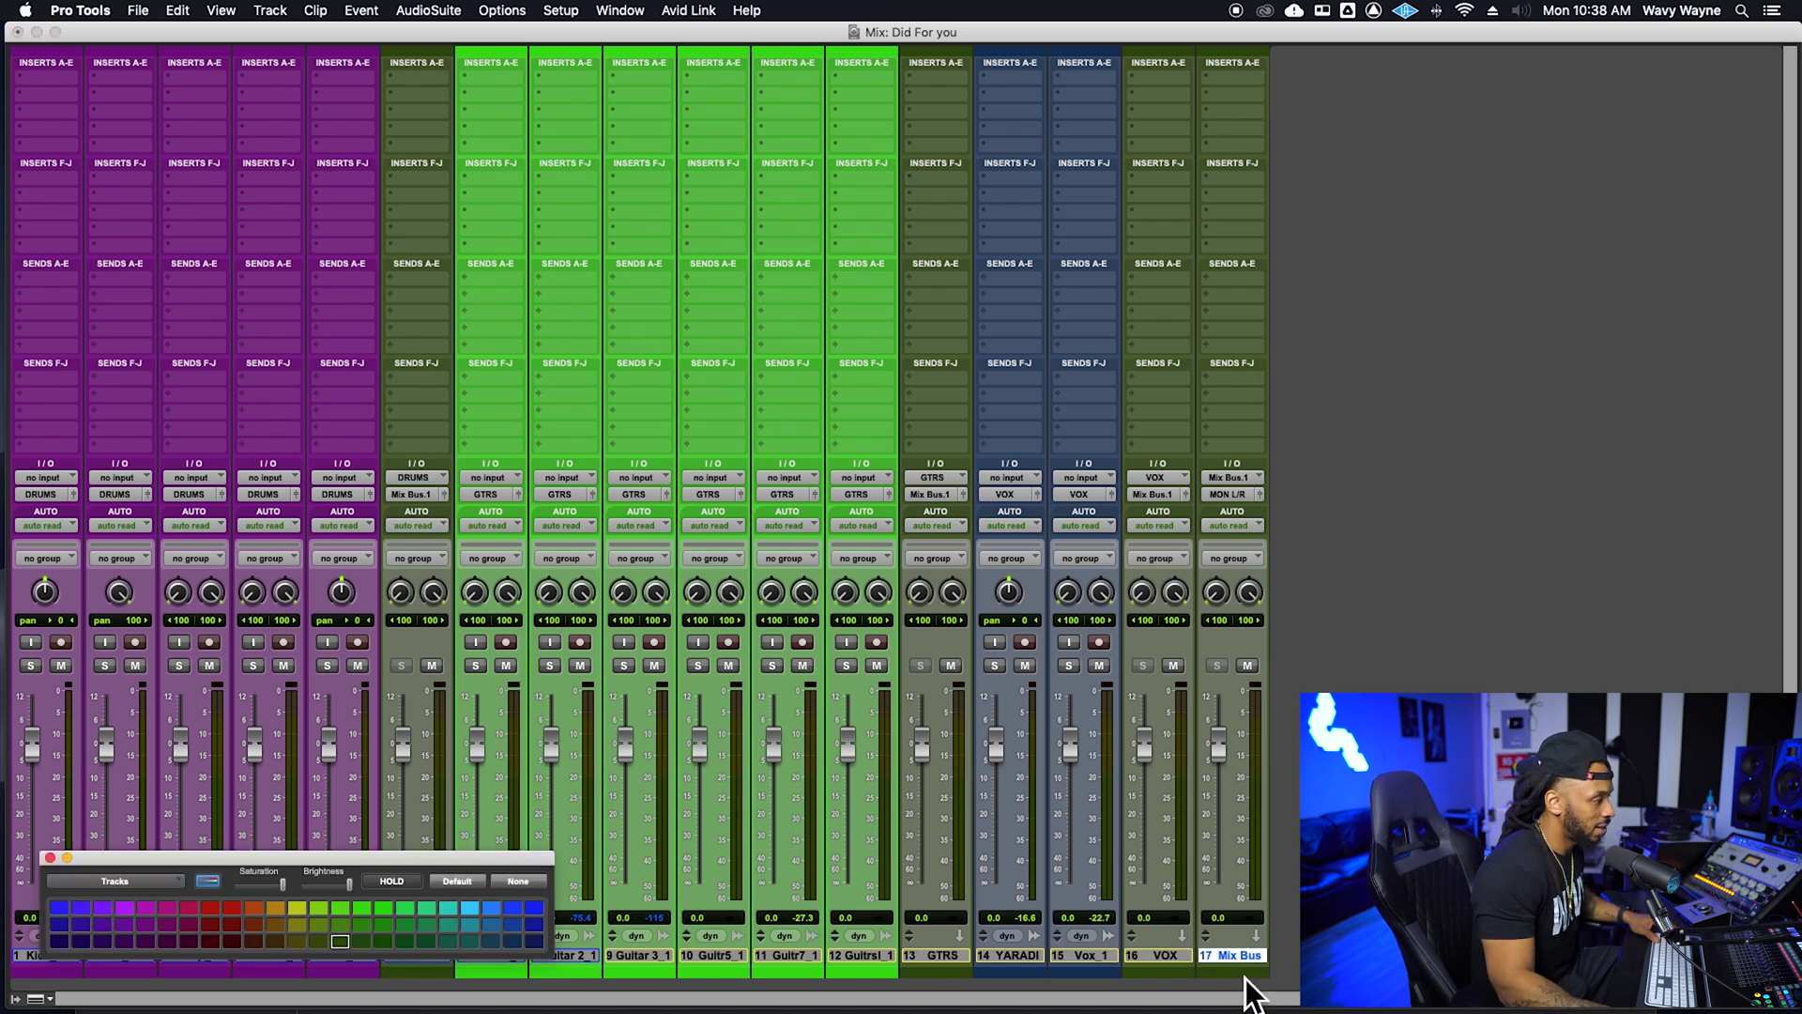
{"action": "left_click", "coordinate": [300, 910]}
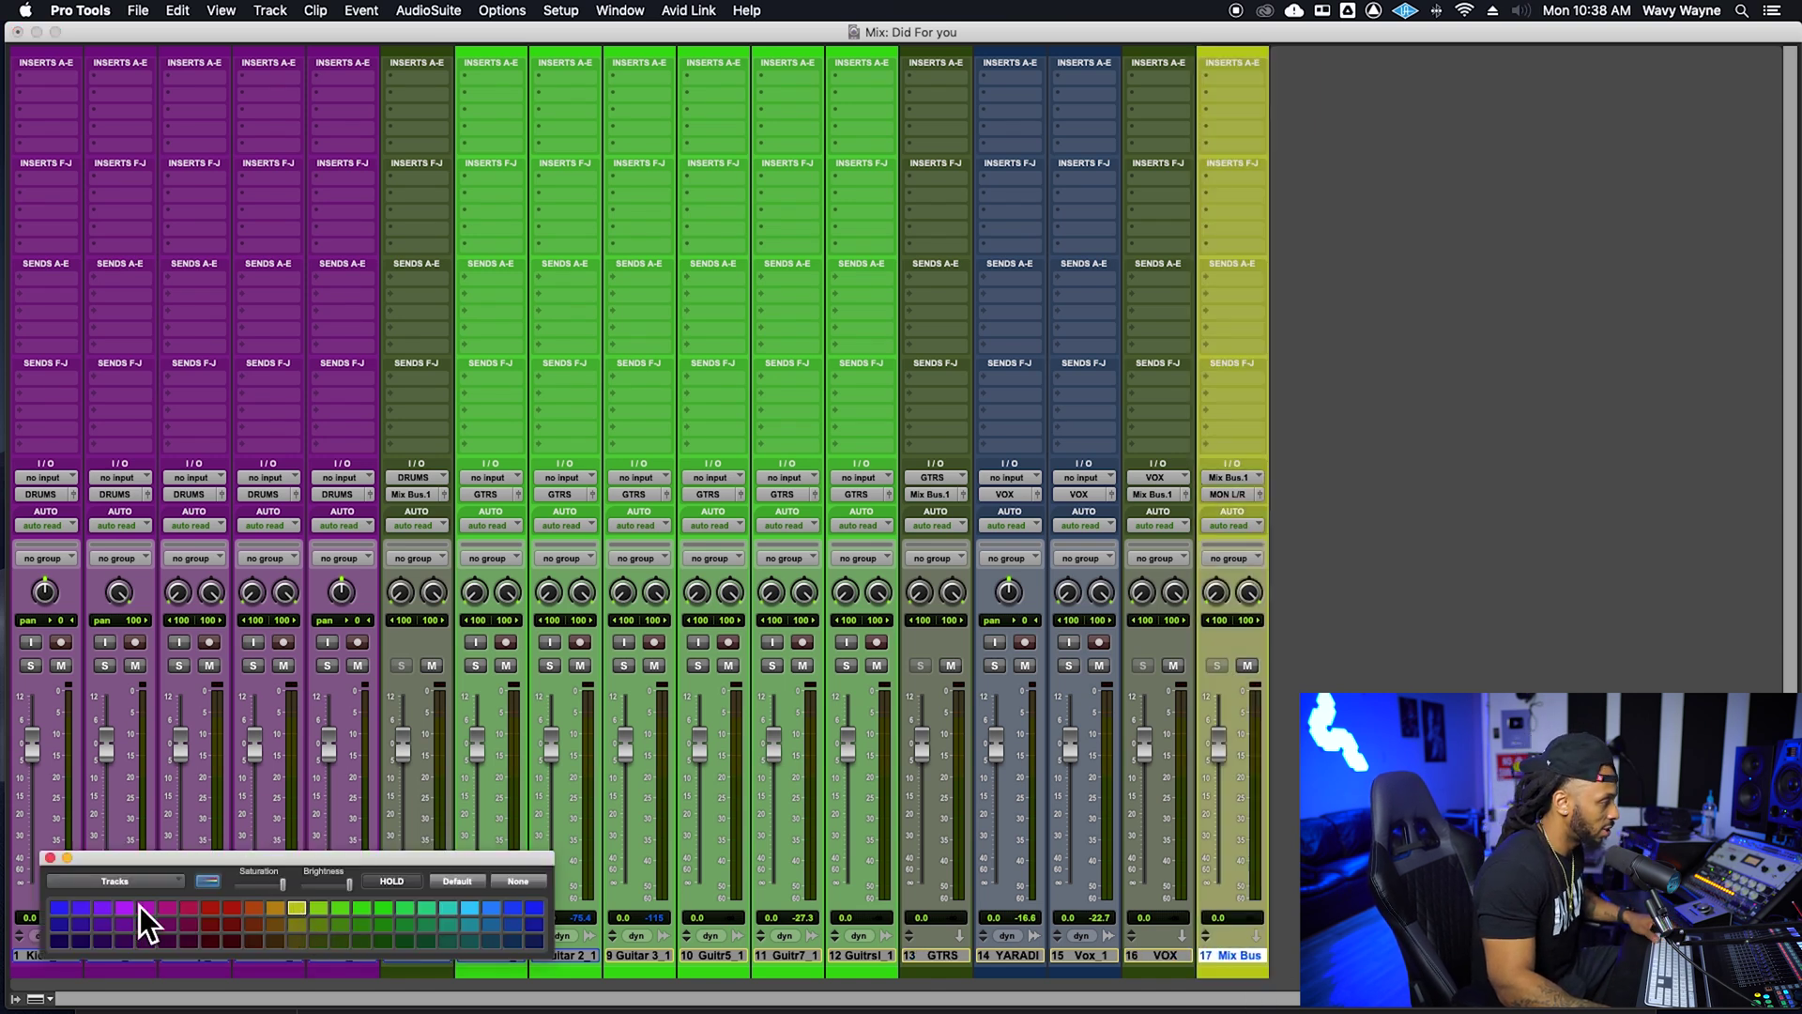
{"action": "left_click", "coordinate": [51, 858]}
{"action": "key", "text": "super+s"}
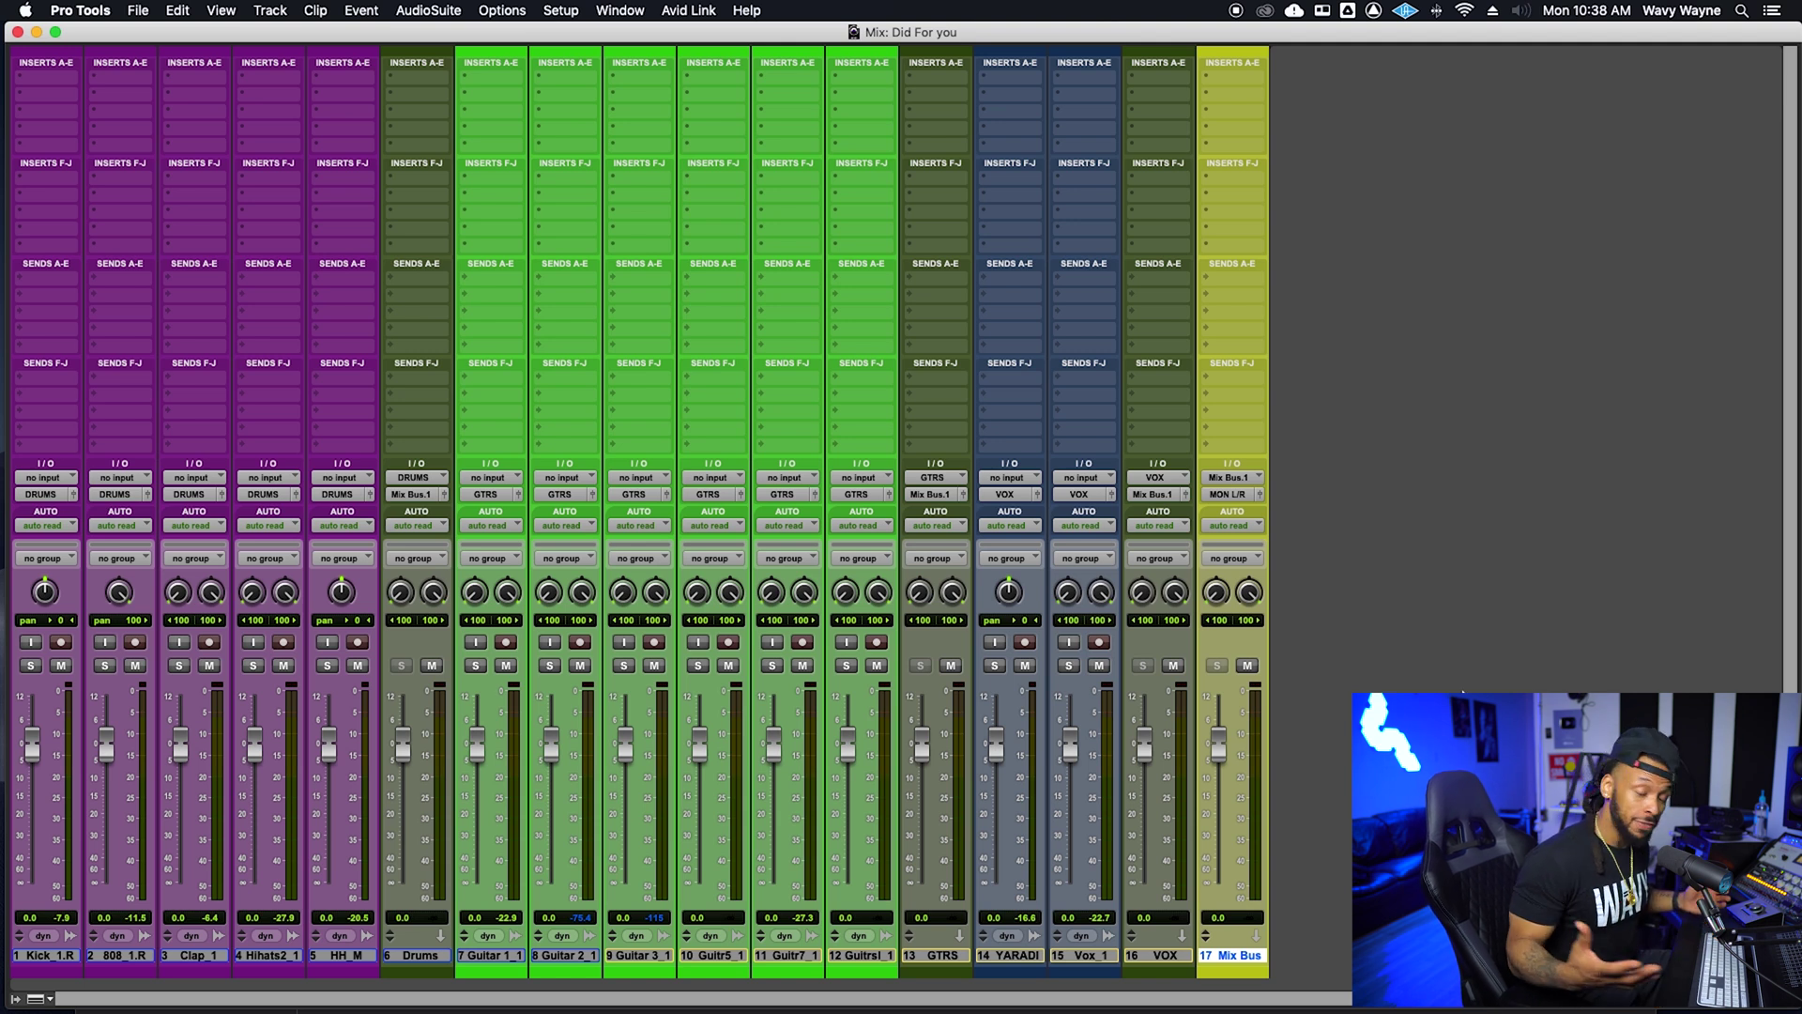
Create a stereo Master Fader track, Master 1, and place it just left of Mix Bus.
{"action": "key", "text": "shift+super+n"}
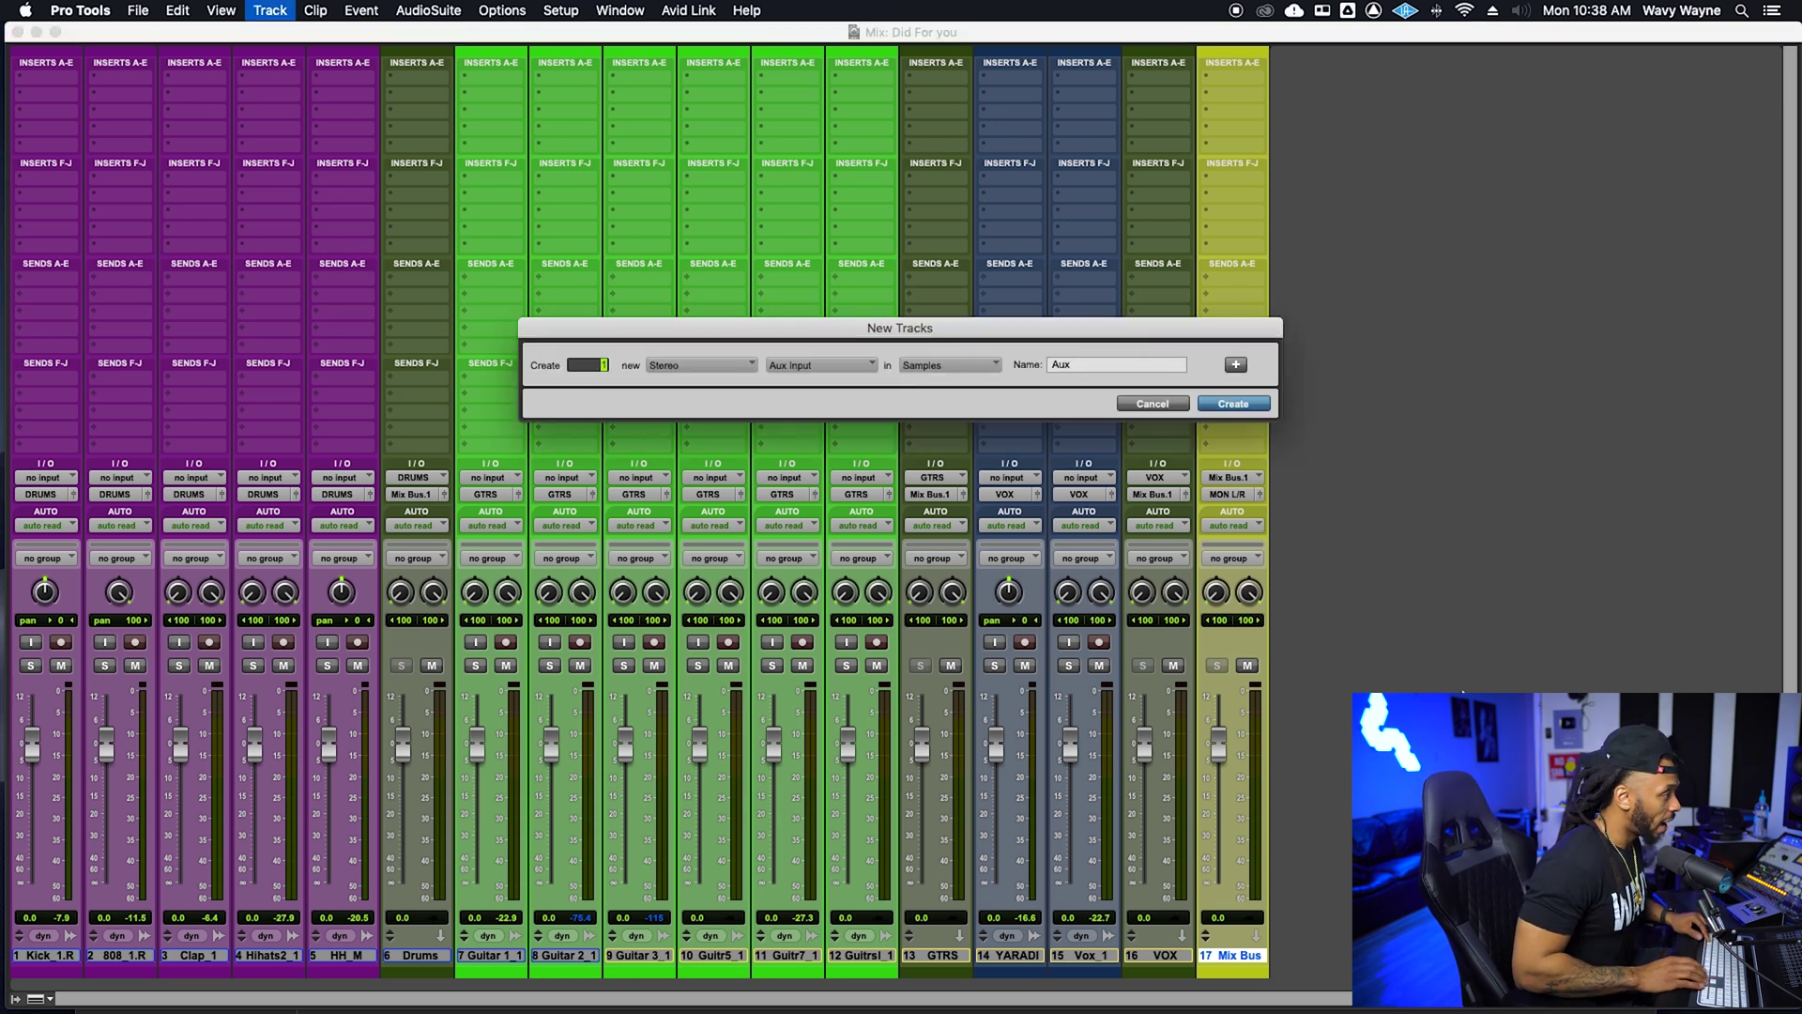
{"action": "key", "text": "super+Down"}
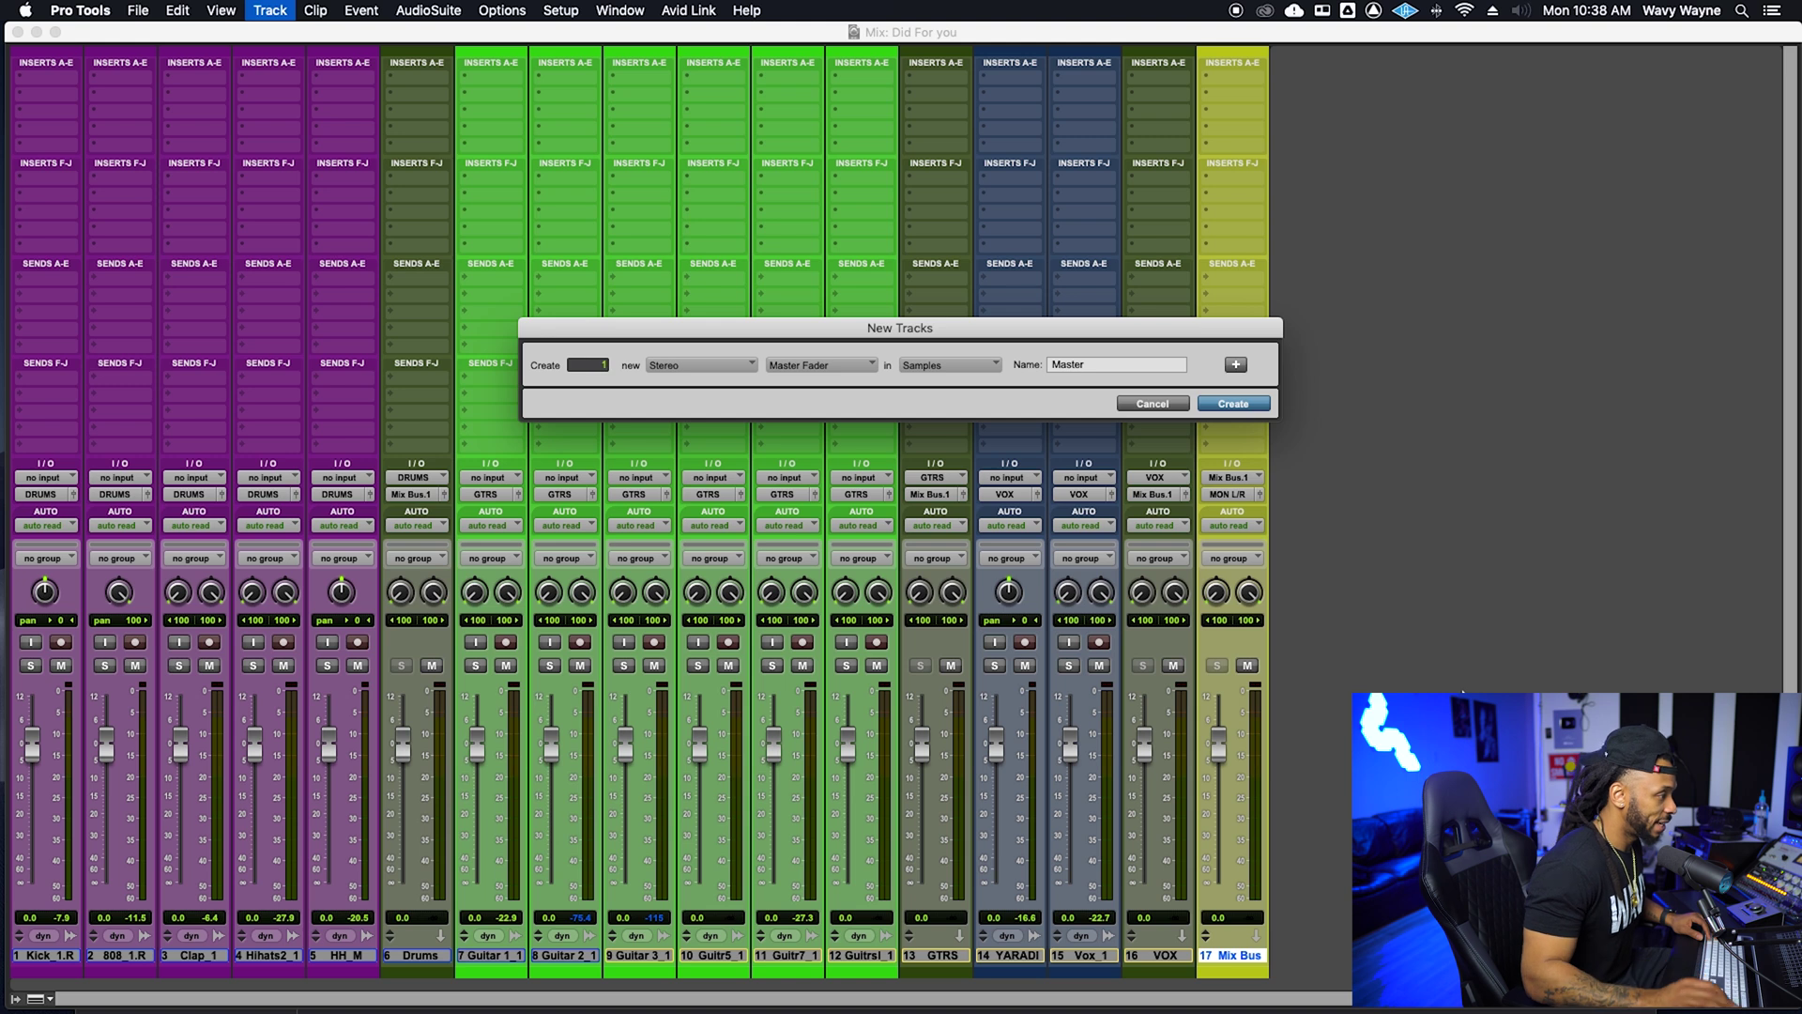
{"action": "key", "text": "Return"}
{"action": "left_click_drag", "start_coordinate": [1326, 961], "coordinate": [1219, 965]}
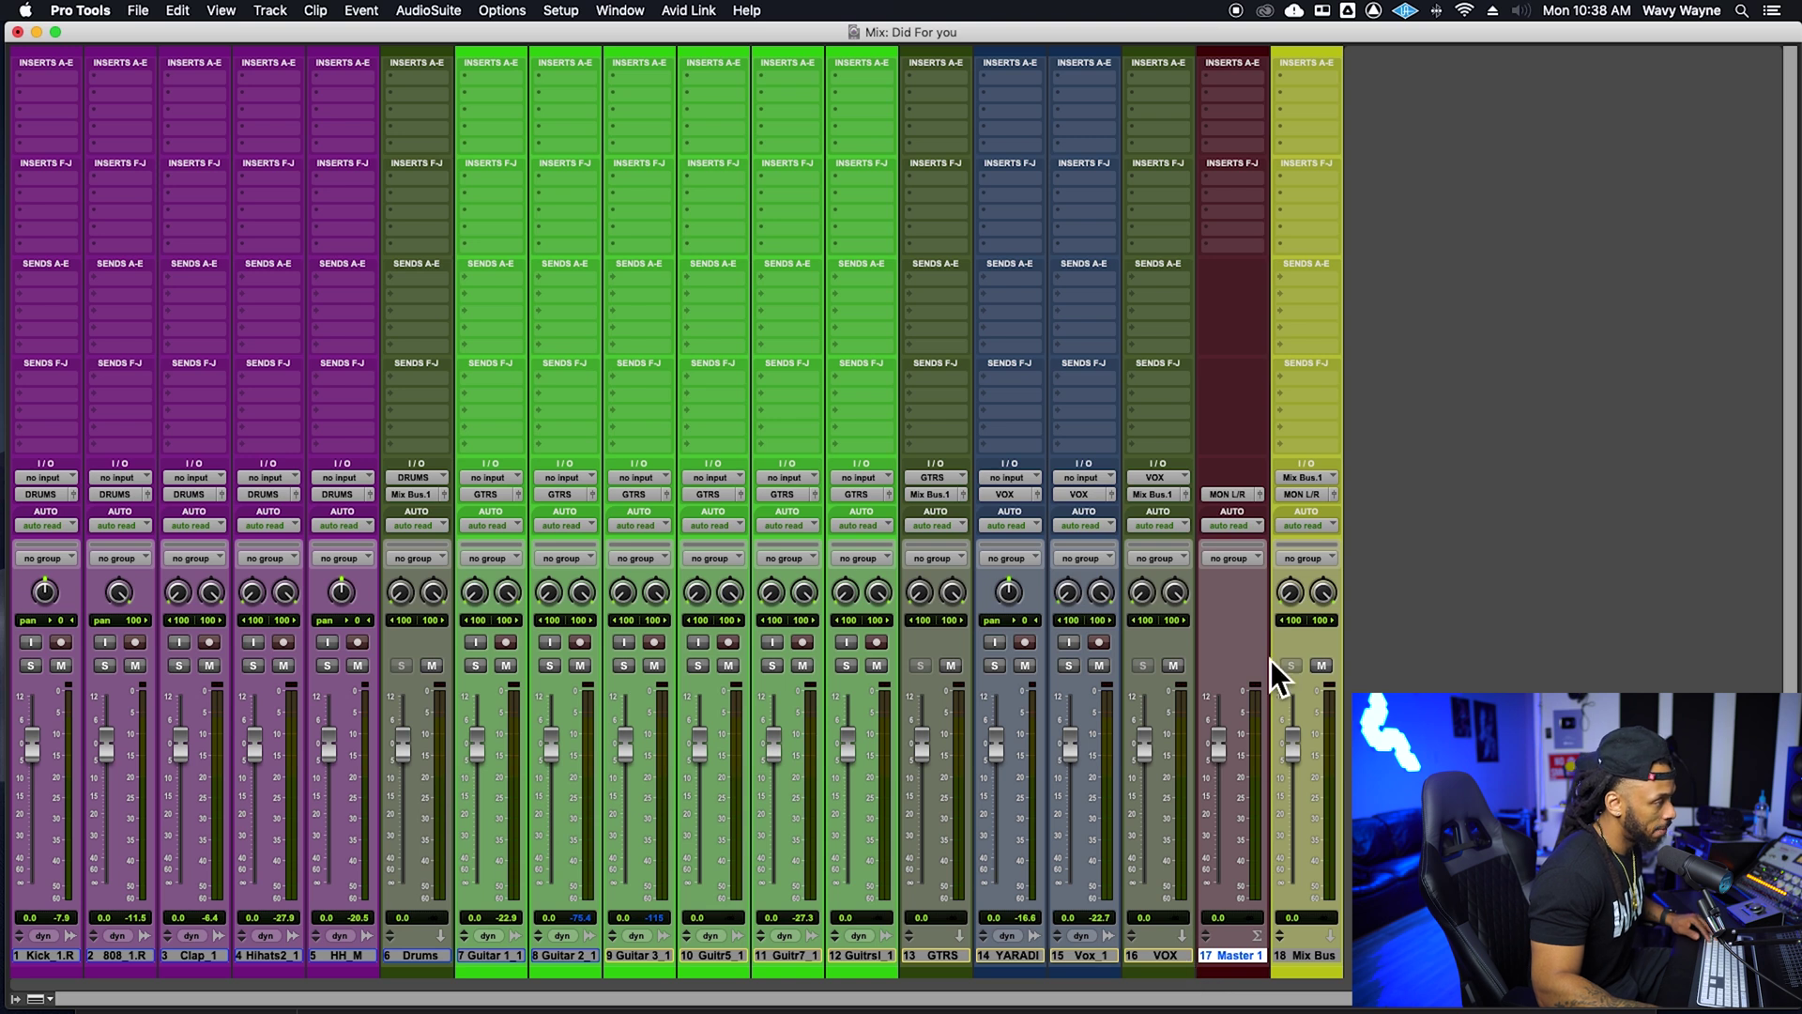
Assign Master 1 to the Mix Bus.1 path and reset its fader to 0 dB.
{"action": "left_click", "coordinate": [1231, 498]}
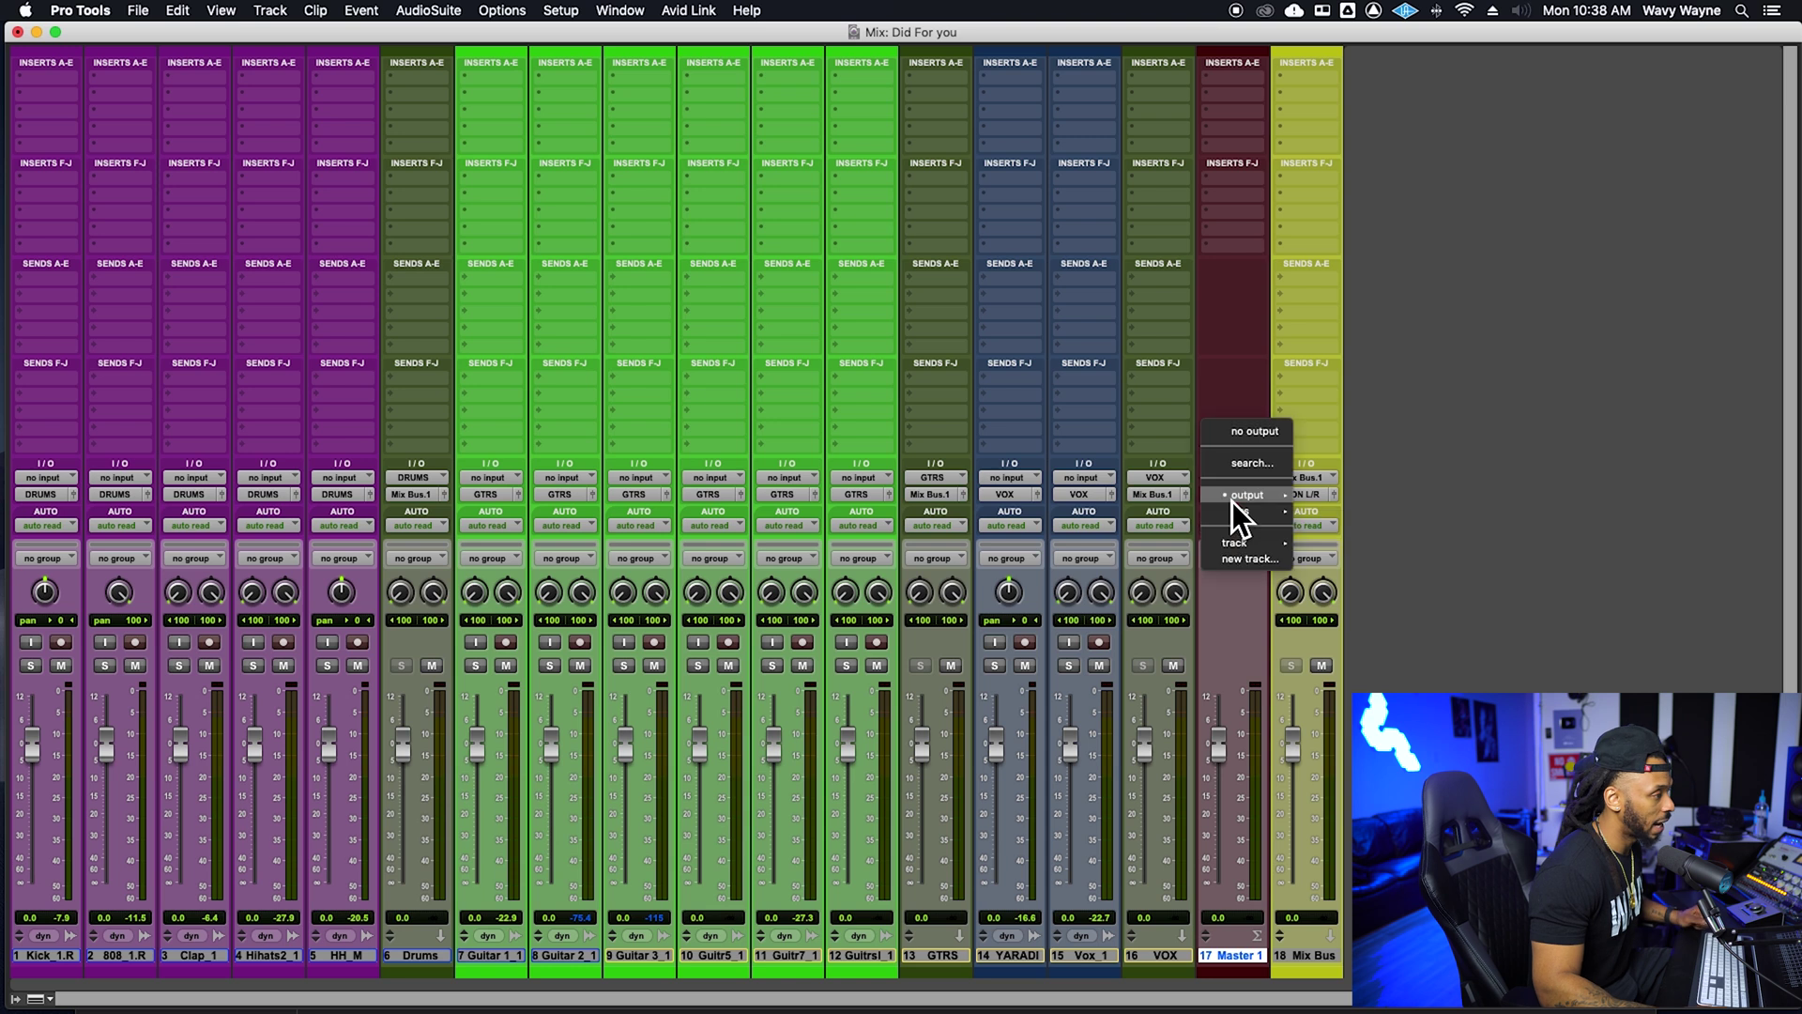
{"action": "mouse_move", "coordinate": [1237, 546]}
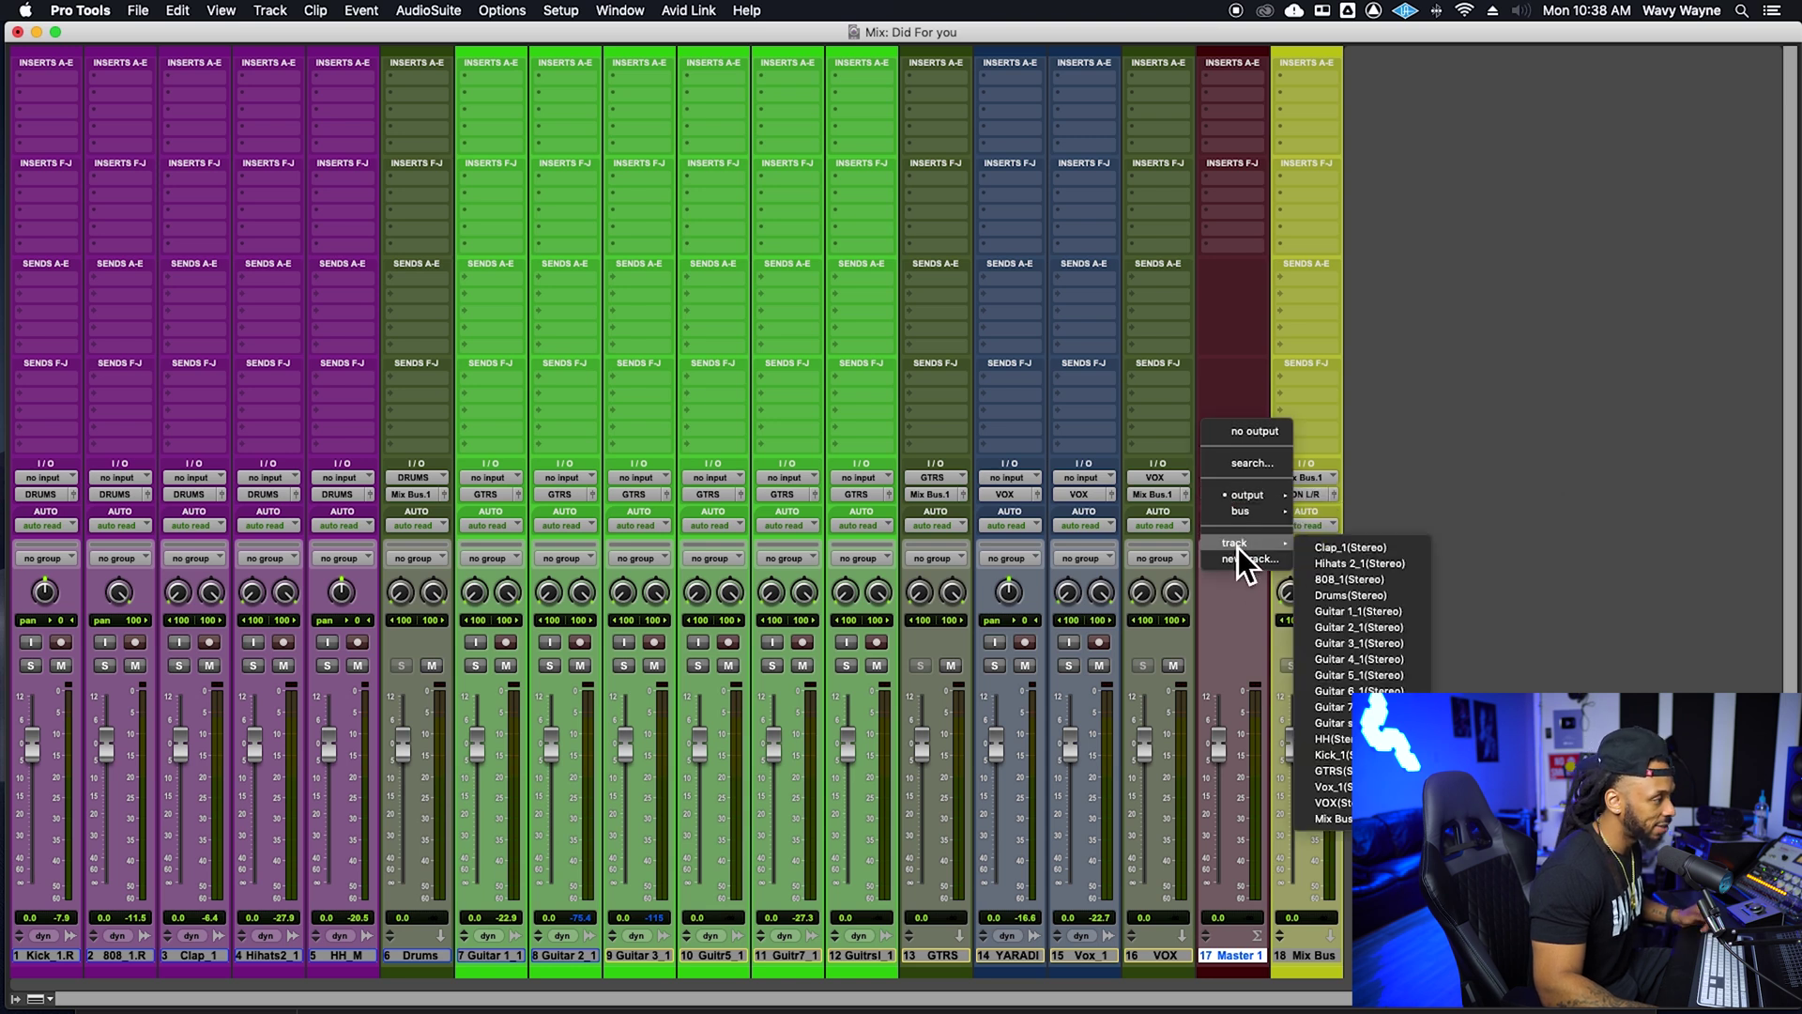
{"action": "key", "text": "Escape"}
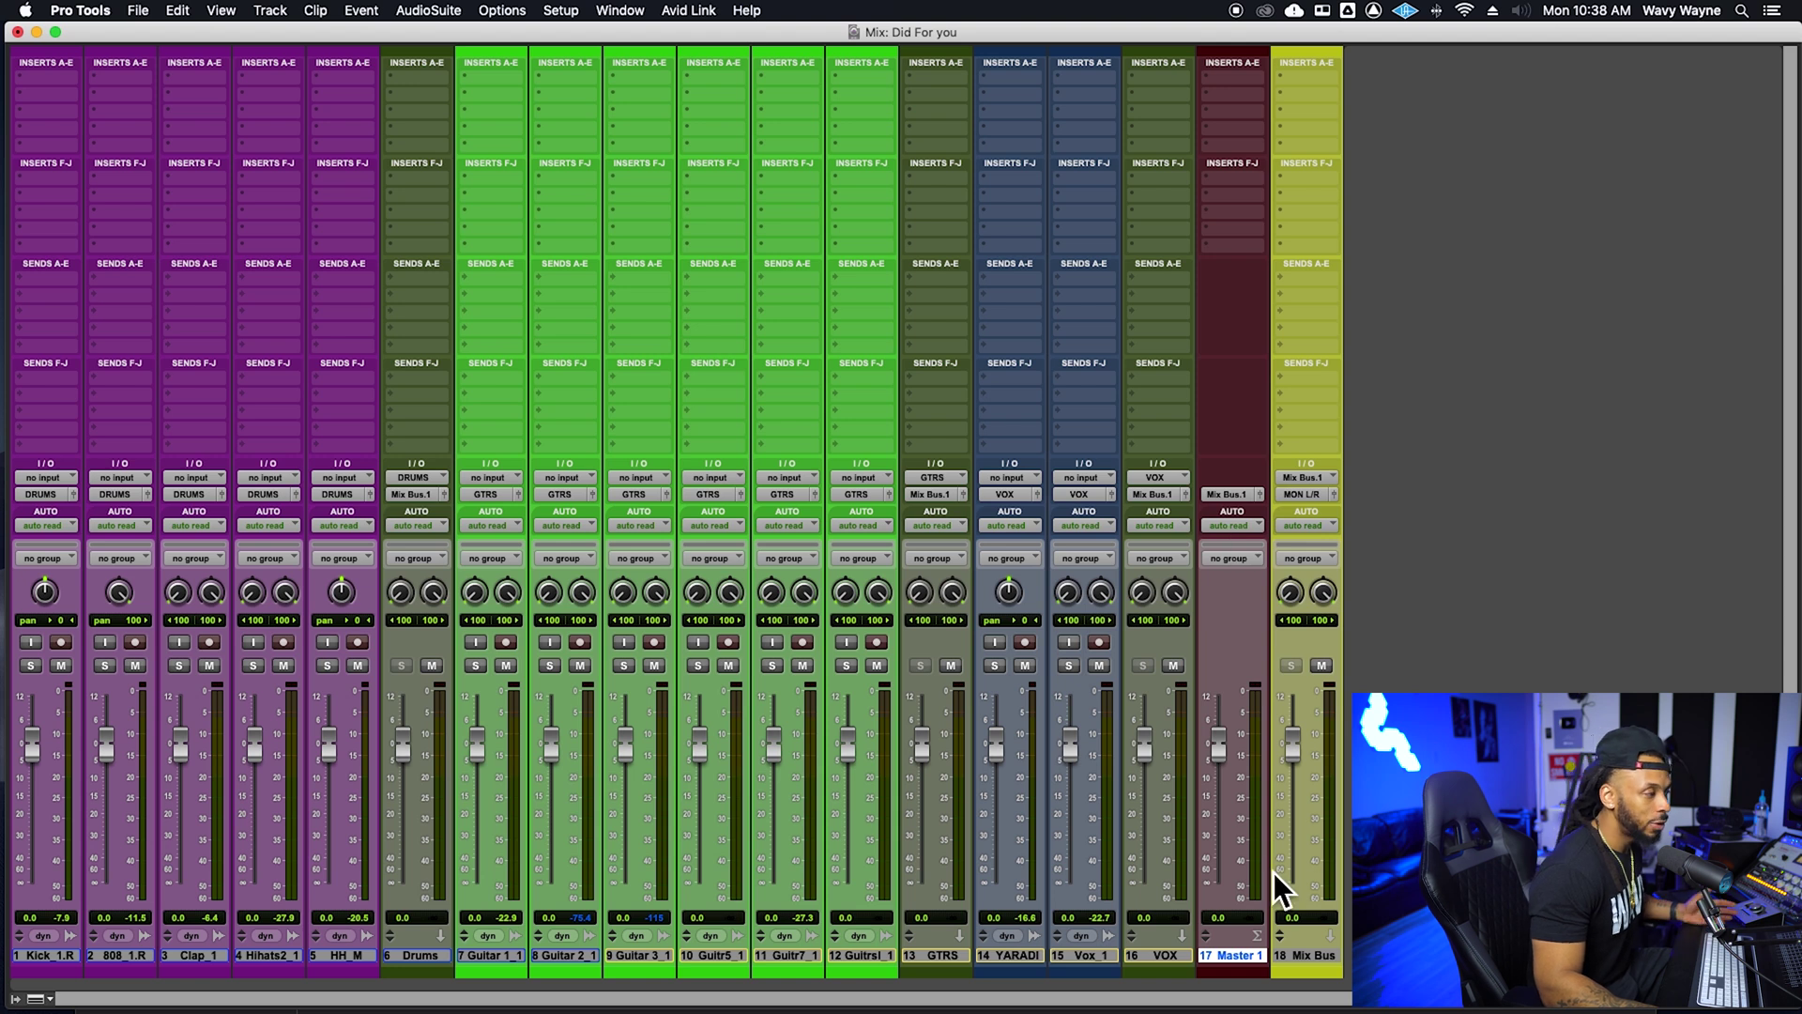
{"action": "left_click_drag", "start_coordinate": [1224, 775], "coordinate": [1226, 804]}
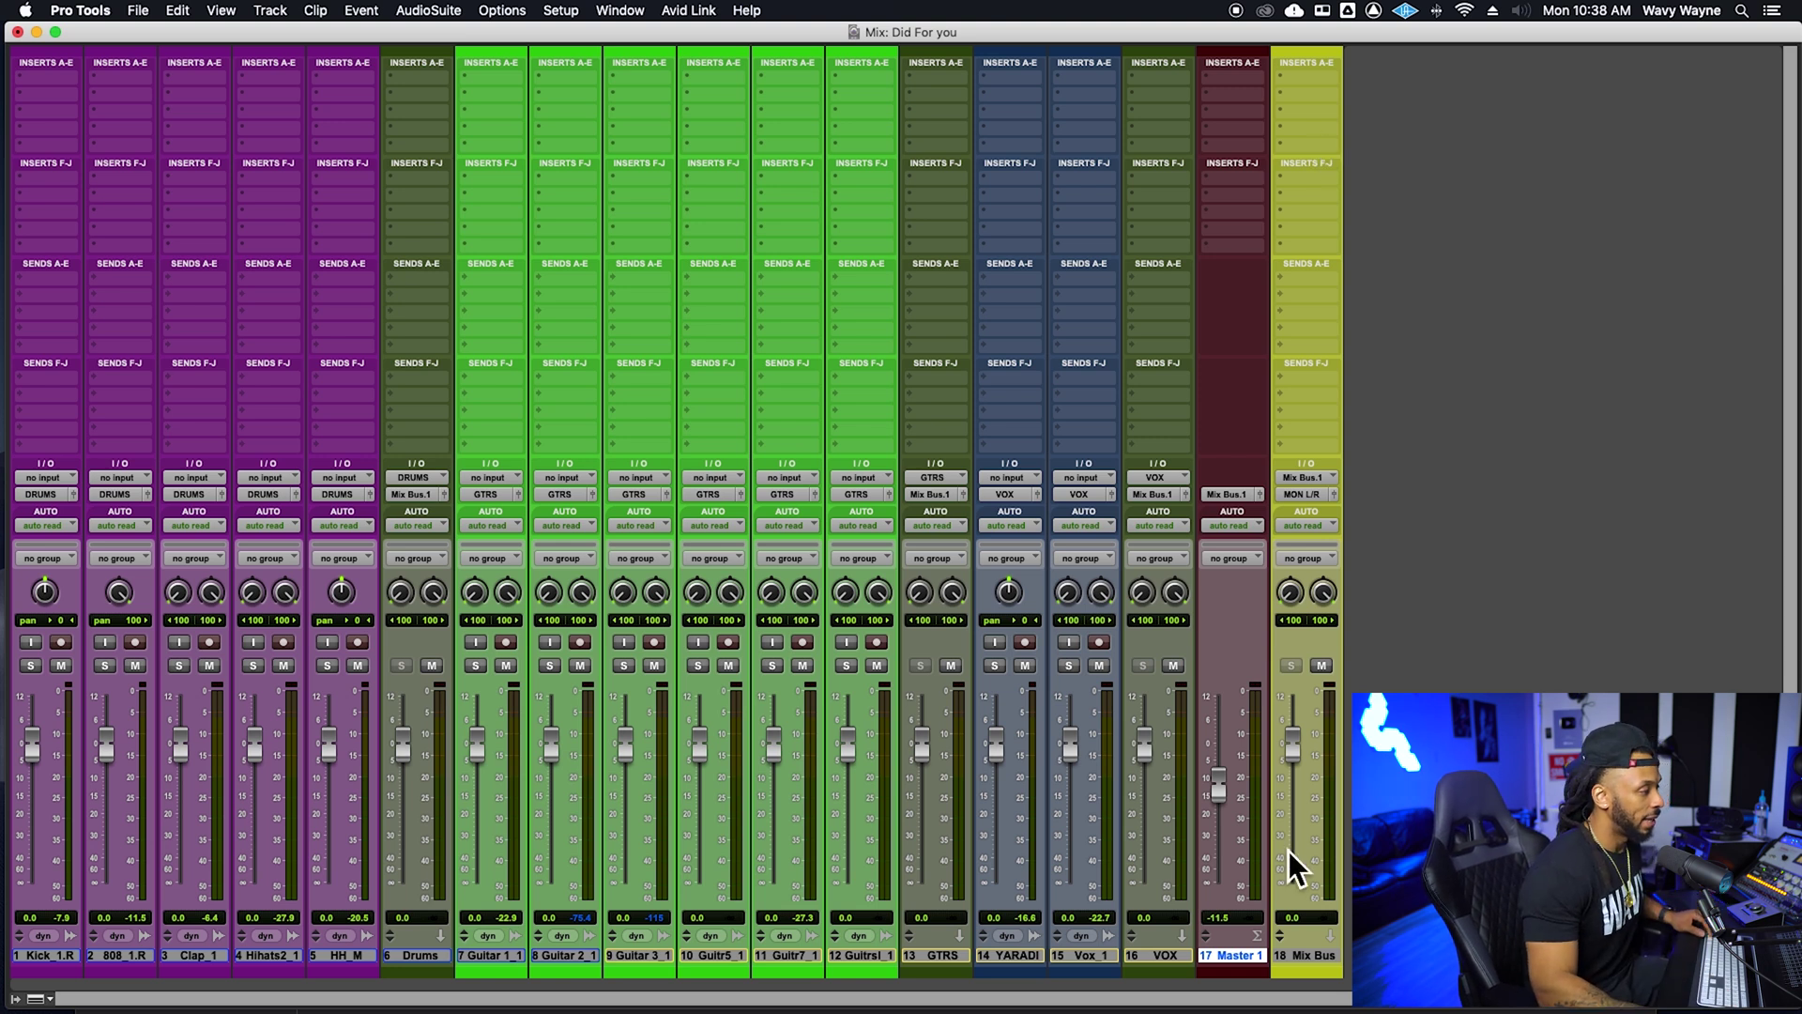
{"action": "left_click", "coordinate": [1224, 798], "text": "alt"}
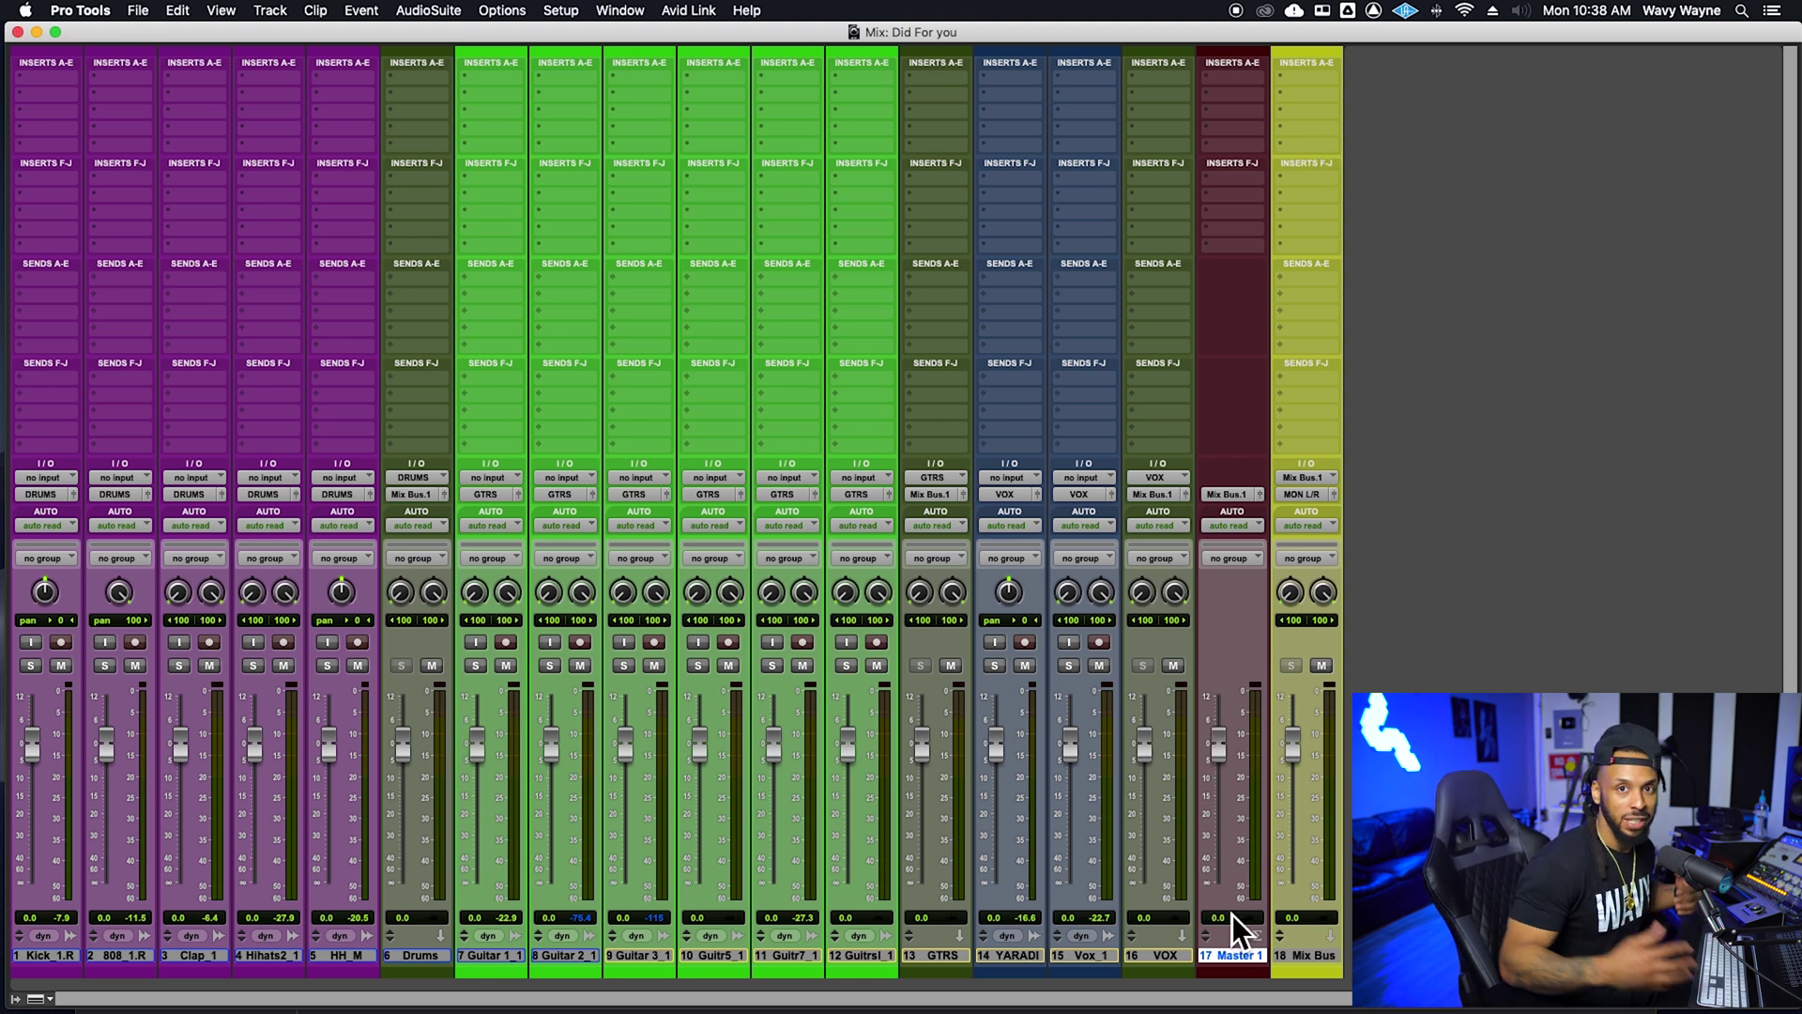